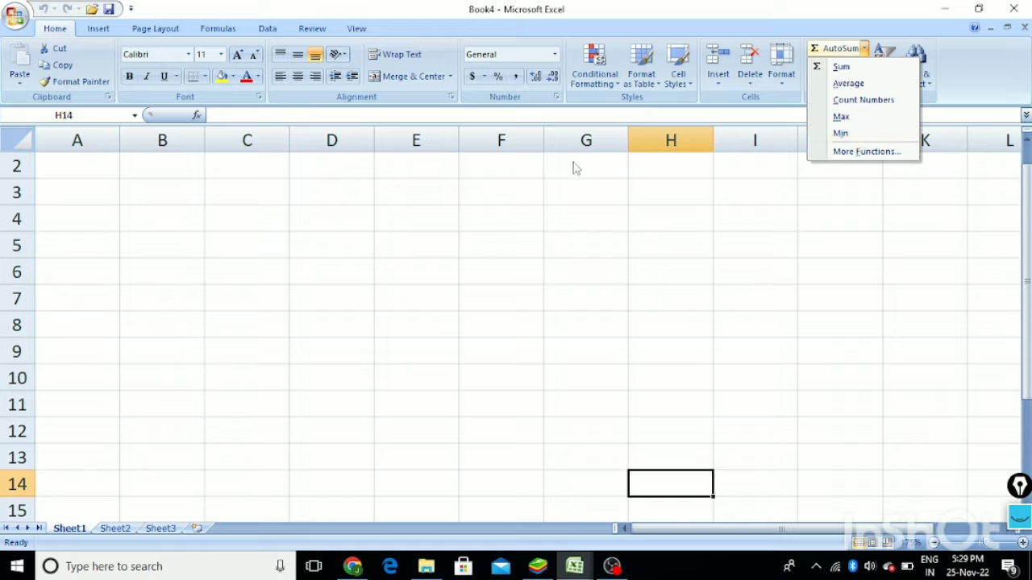
Widen column B so the bill names listed in B2:B8 fit fully inside the column
click(146, 192)
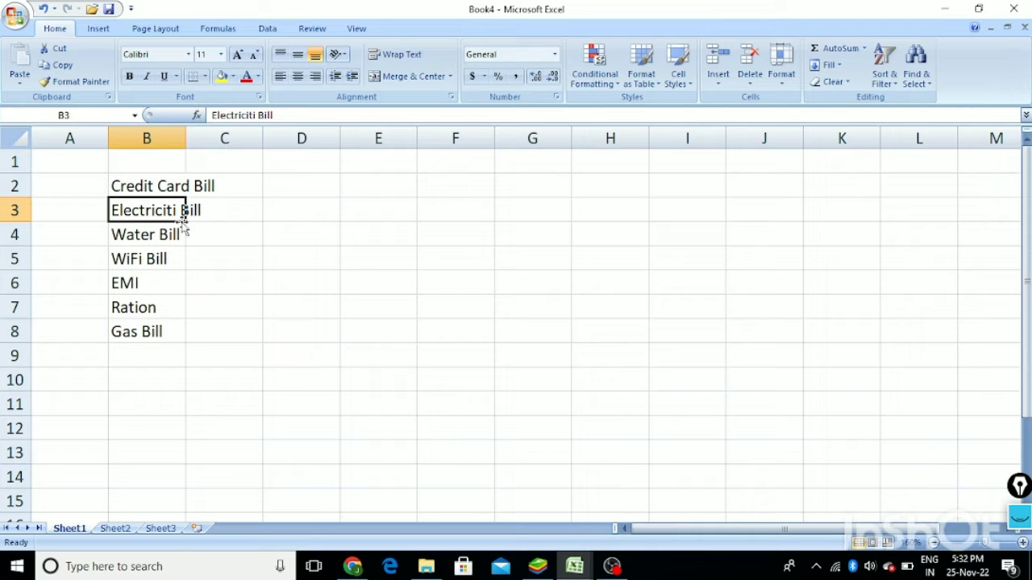
click(162, 189)
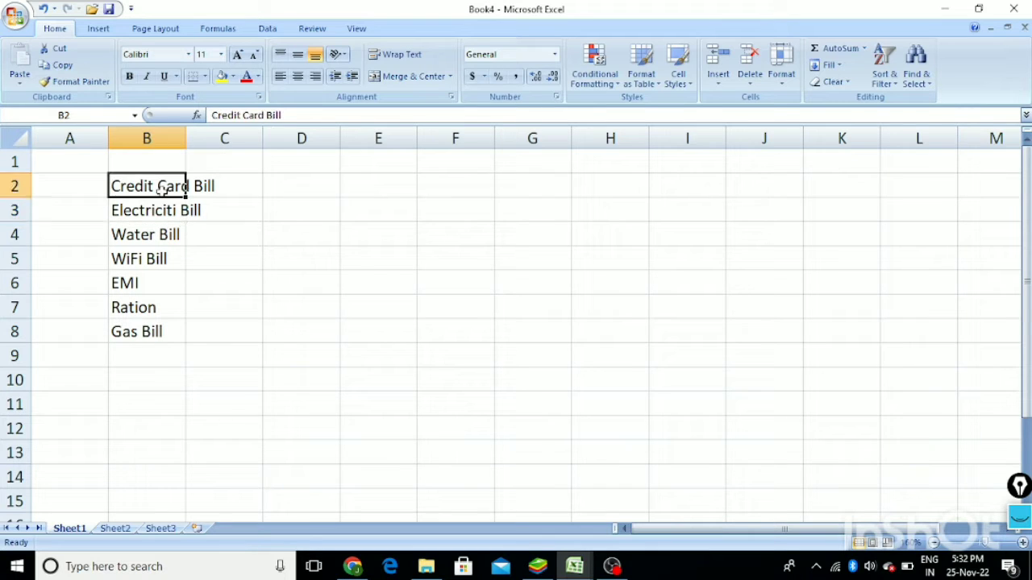
click(161, 140)
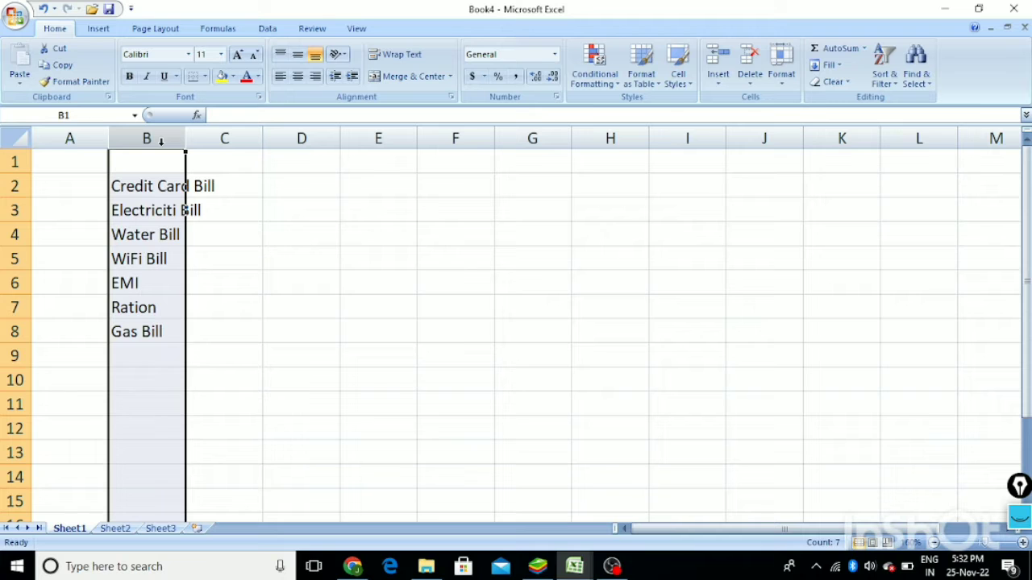
drag(186, 142, 219, 149)
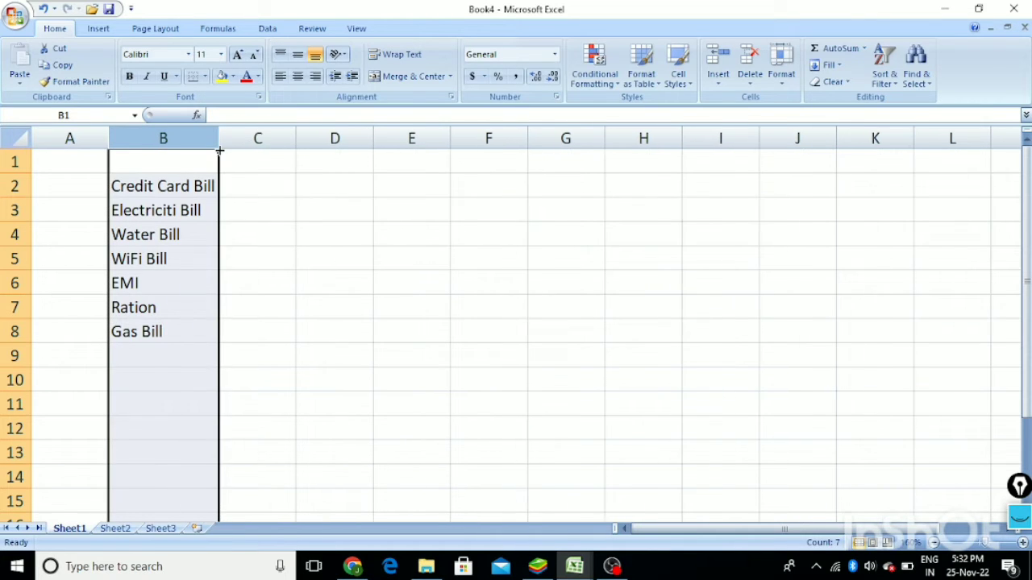
Enter the amounts 18000, 9000, 800 and 600 in C2:C5 for the credit card, electricity, water and WiFi bills
click(257, 187)
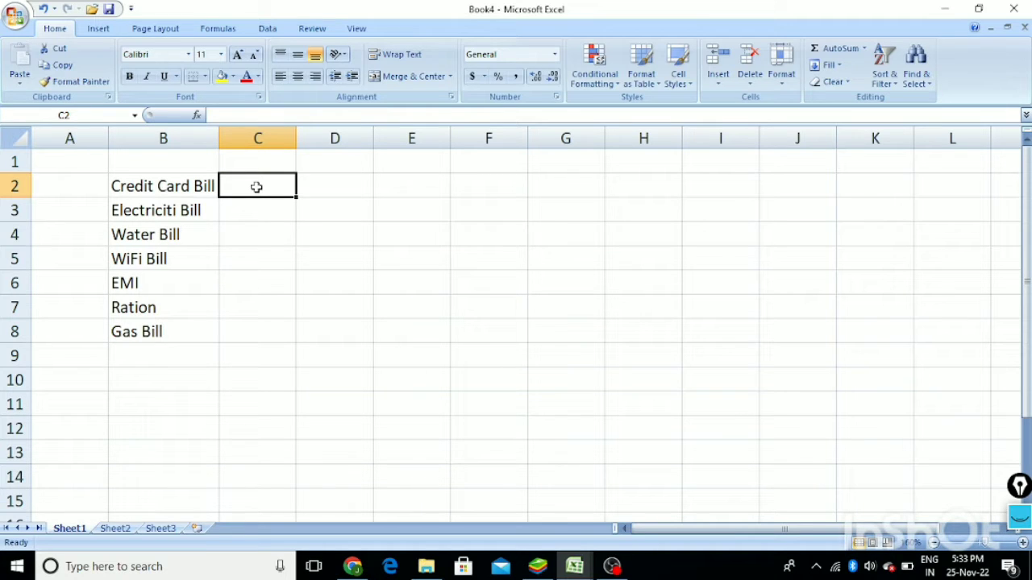
text(1)
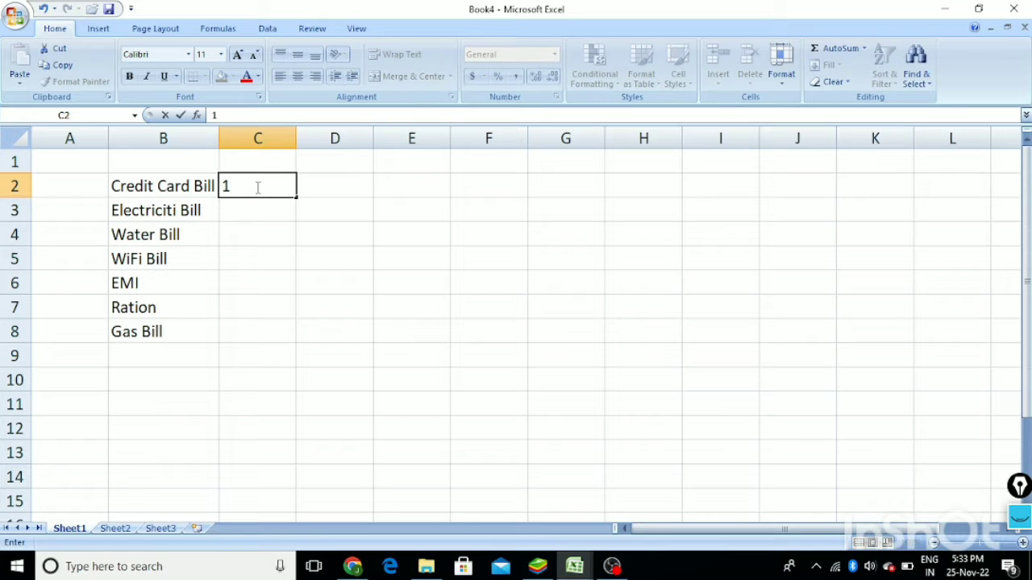
text(8000)
key(Return)
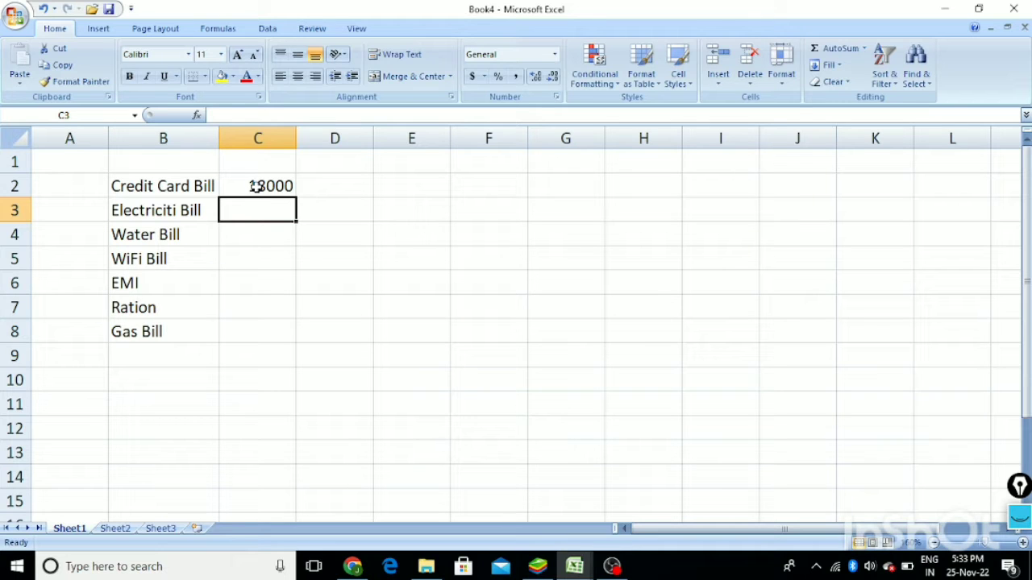
text(9000)
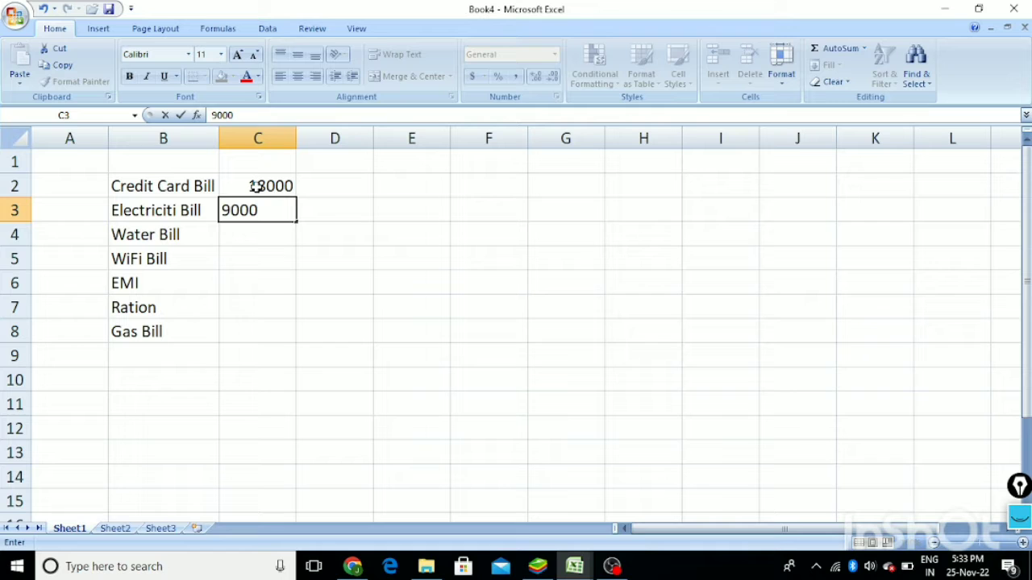
key(Return)
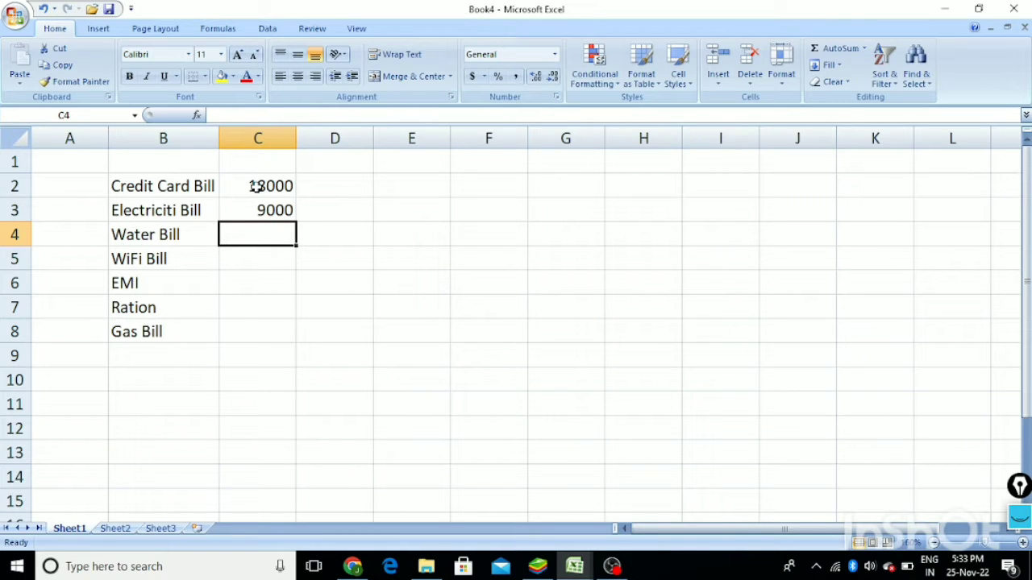
text(800)
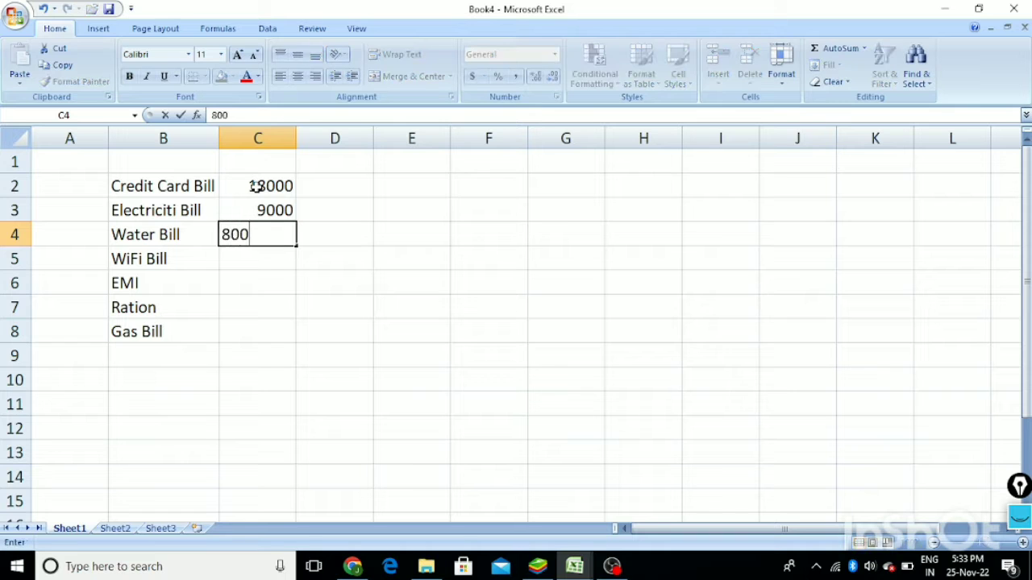
key(Return)
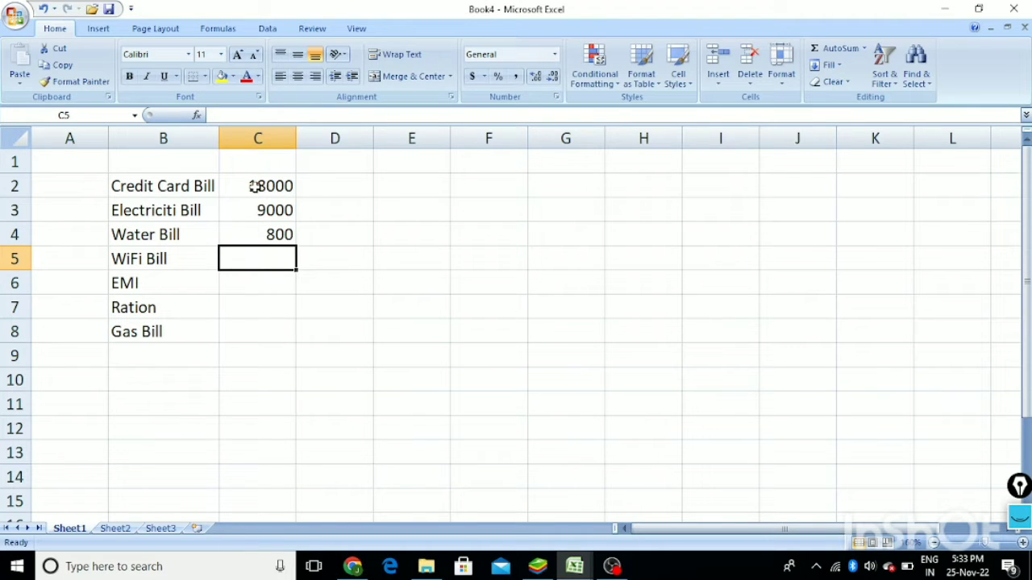
text(600)
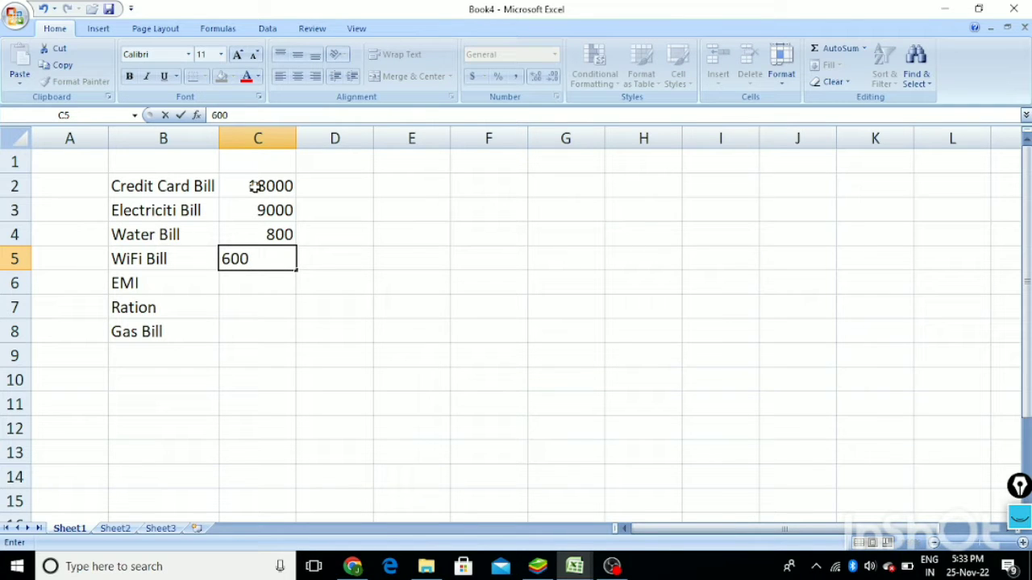
key(Return)
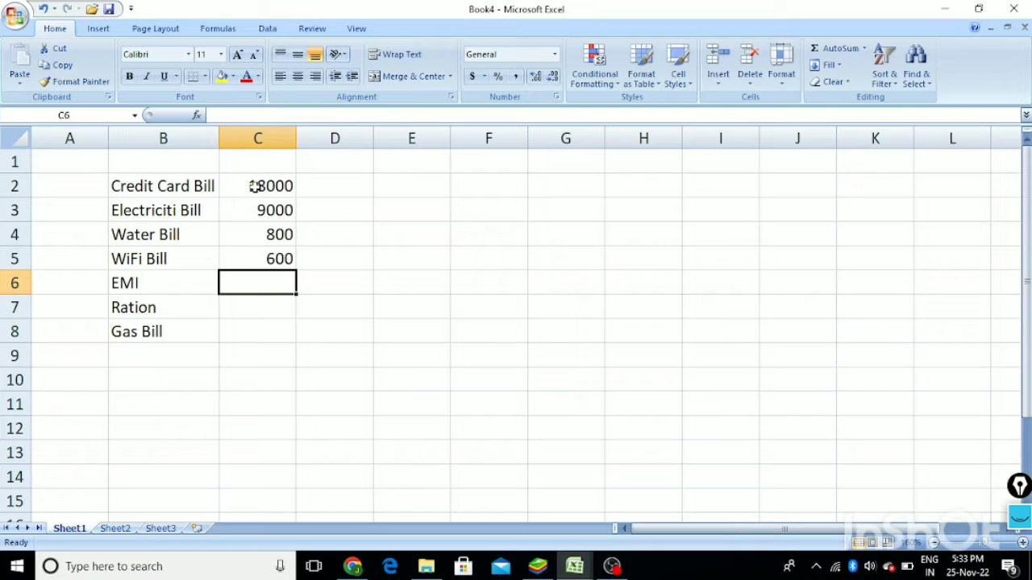
Enter 12000 for EMI, 5000 for Ration and 900 for Gas Bill in cells C6 to C8
text(1)
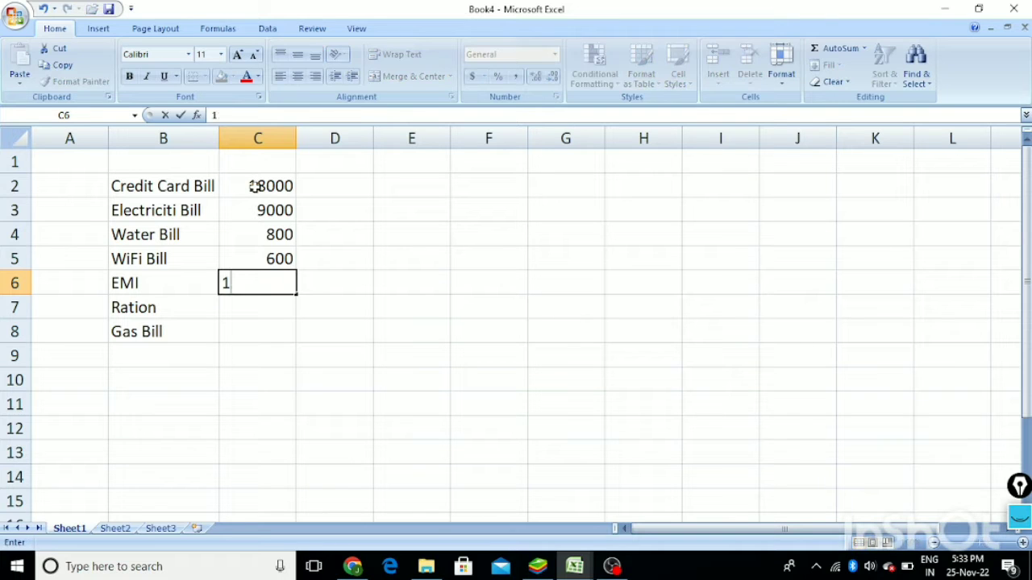
text(2000)
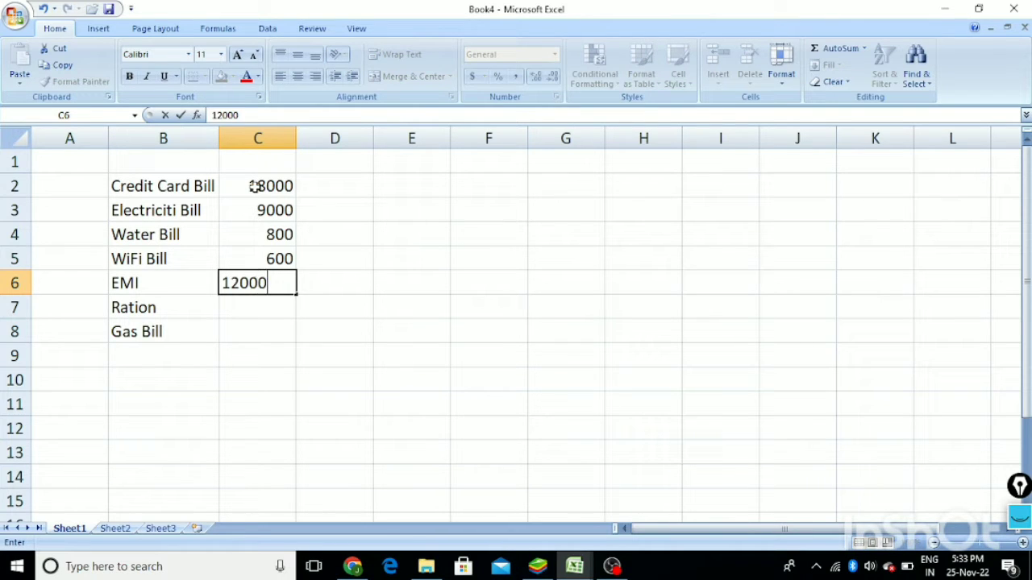
key(Return)
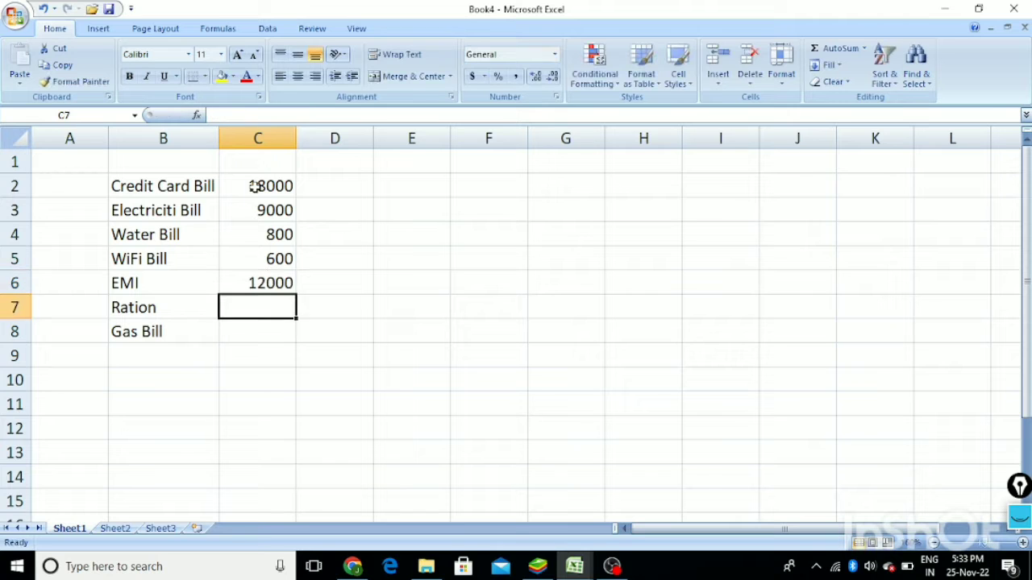
text(5000)
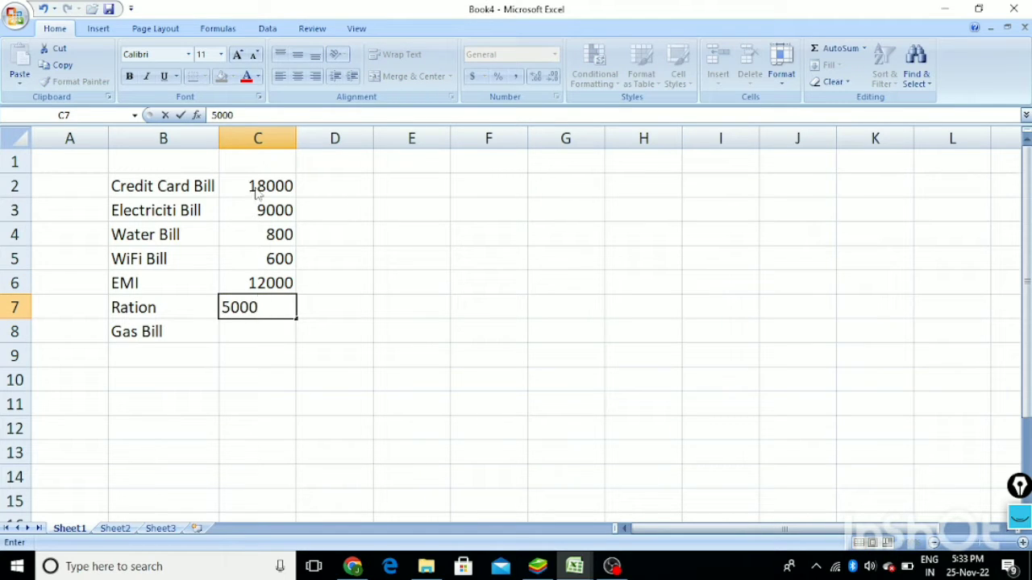
key(Return)
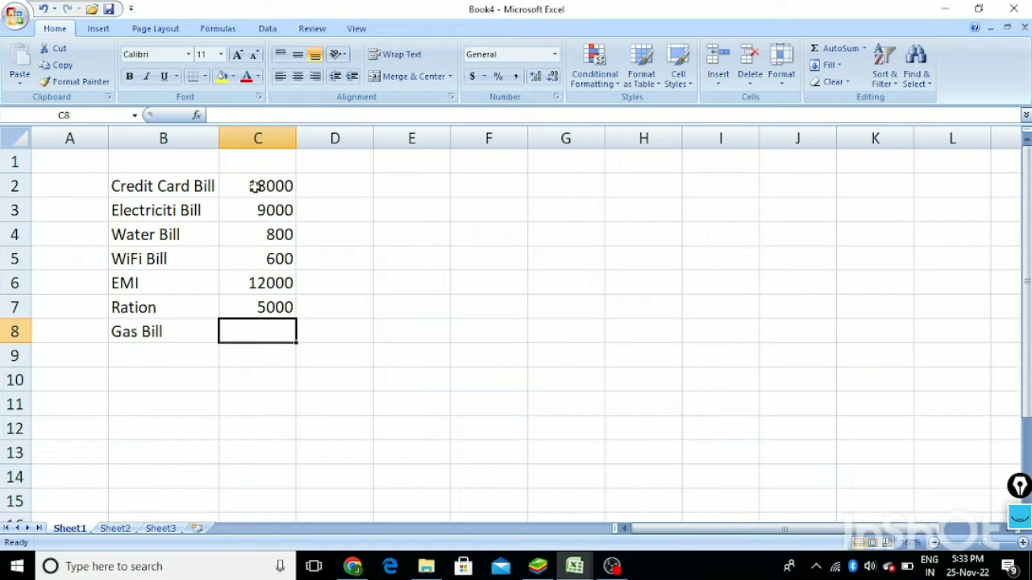
text(900)
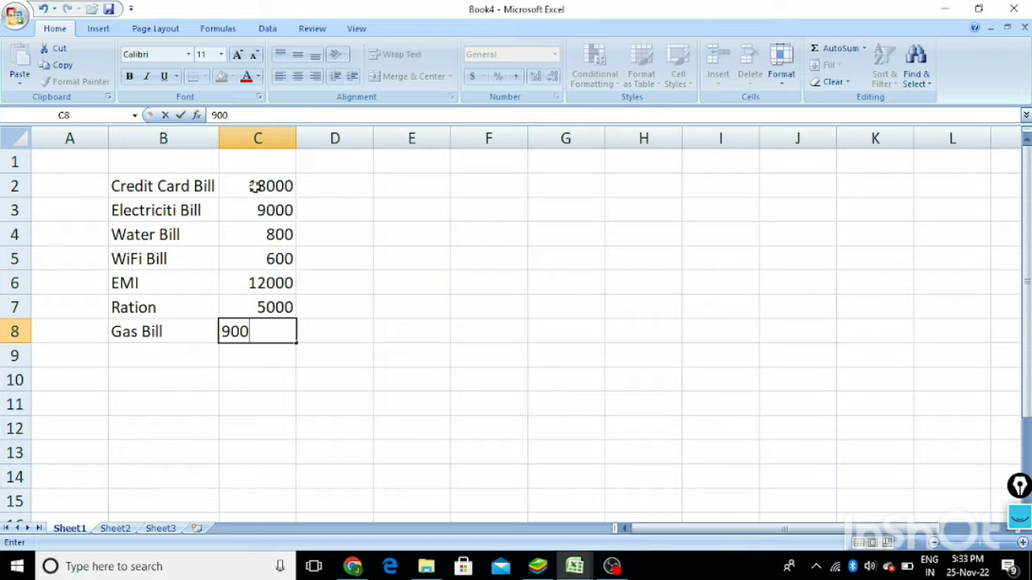
key(Return)
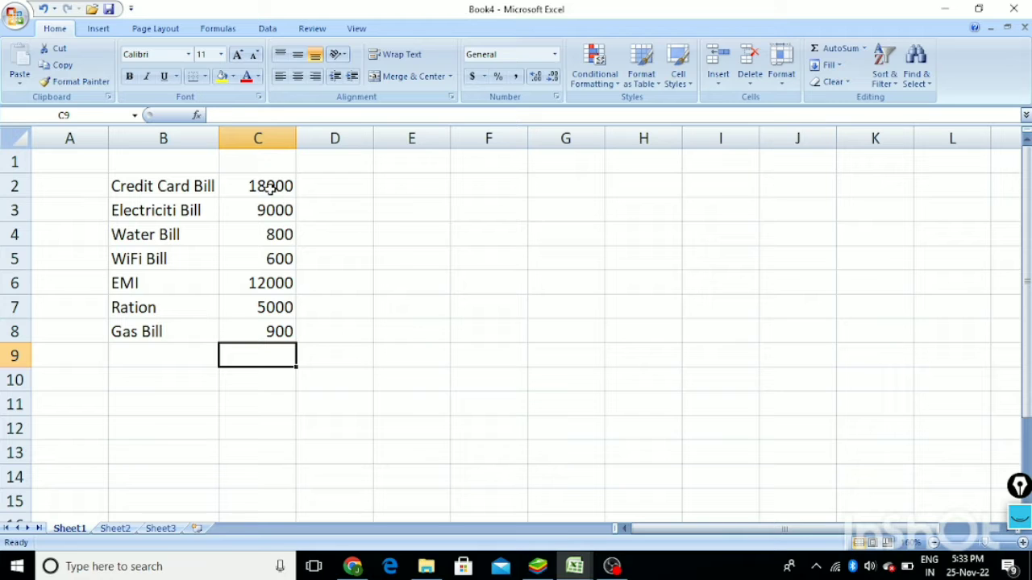
Center the bill amounts in C2:C8 horizontally within their cells
drag(271, 186, 269, 315)
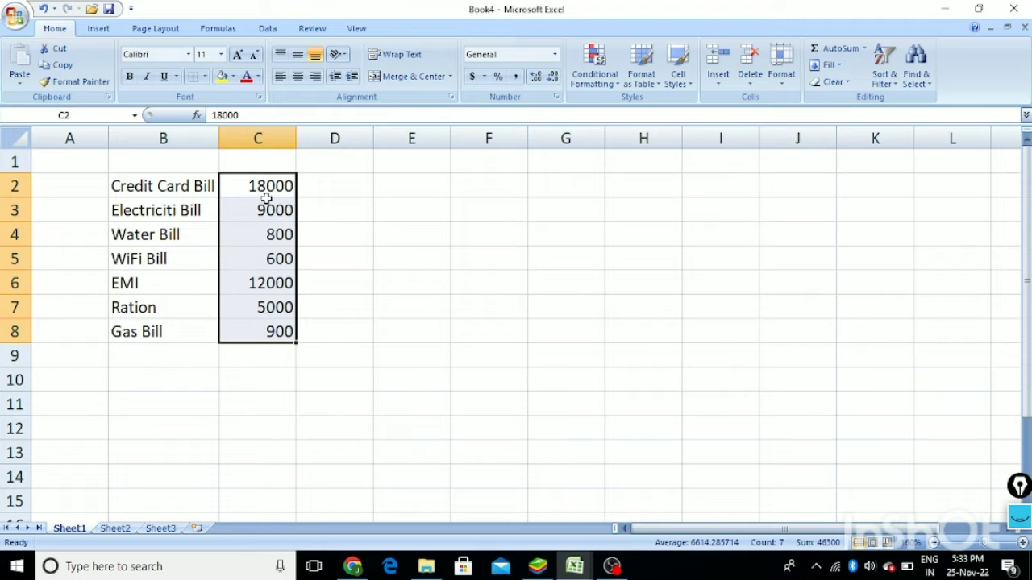
drag(267, 186, 277, 319)
click(299, 77)
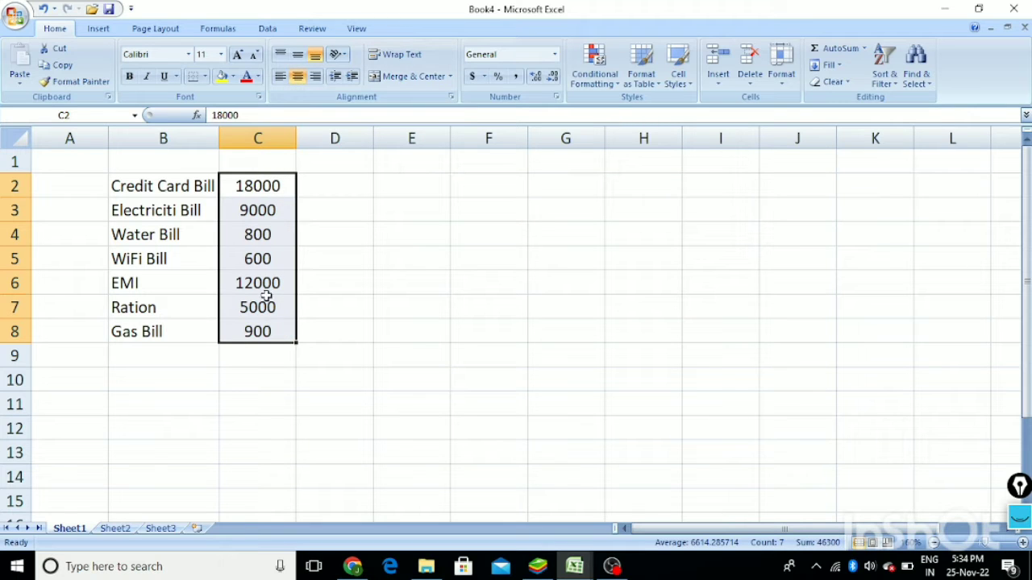
Enter the title "BM Studio" in cell B1 above the bill list
click(194, 160)
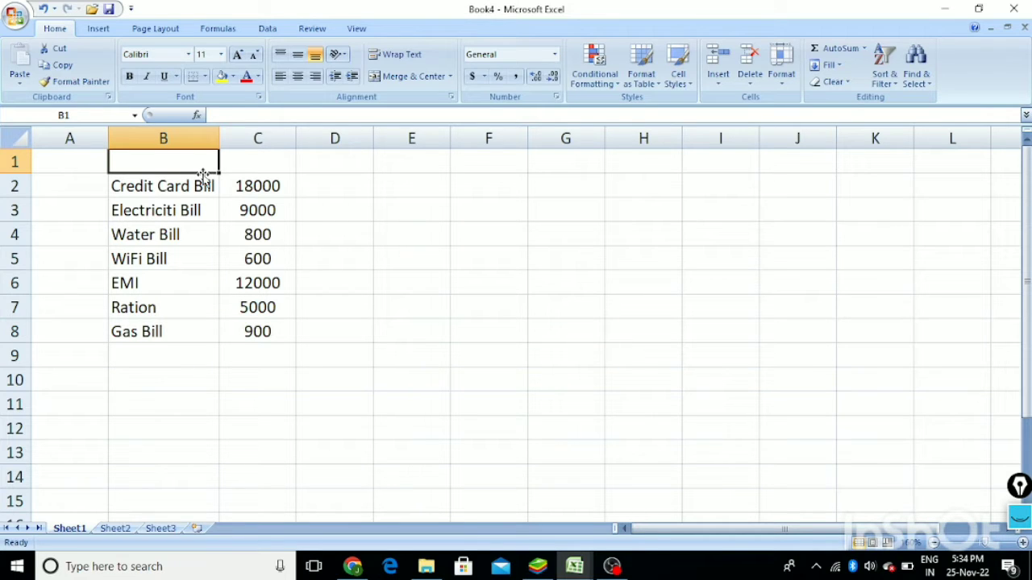
text(M)
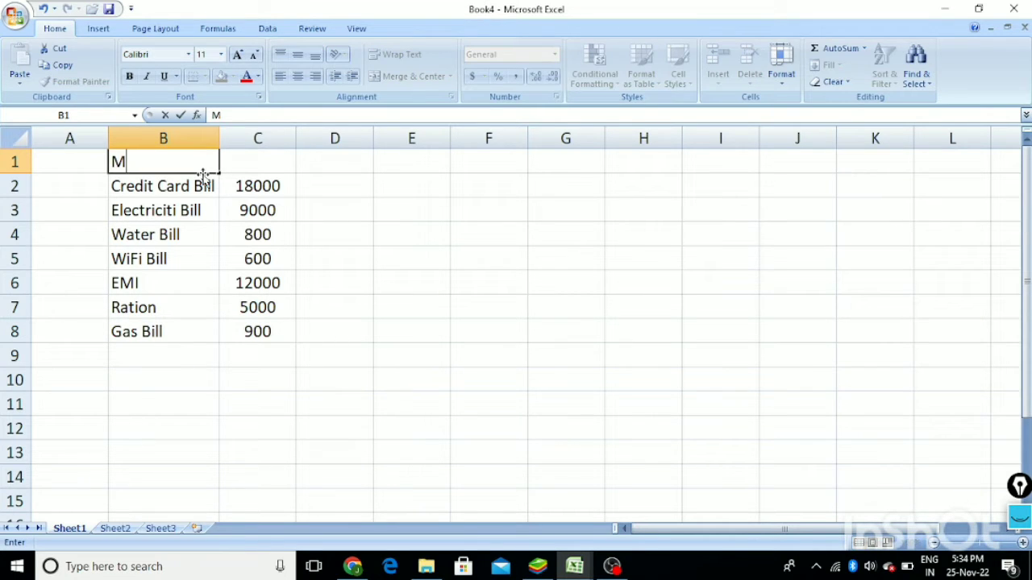
key(BackSpace)
text(BM Sti)
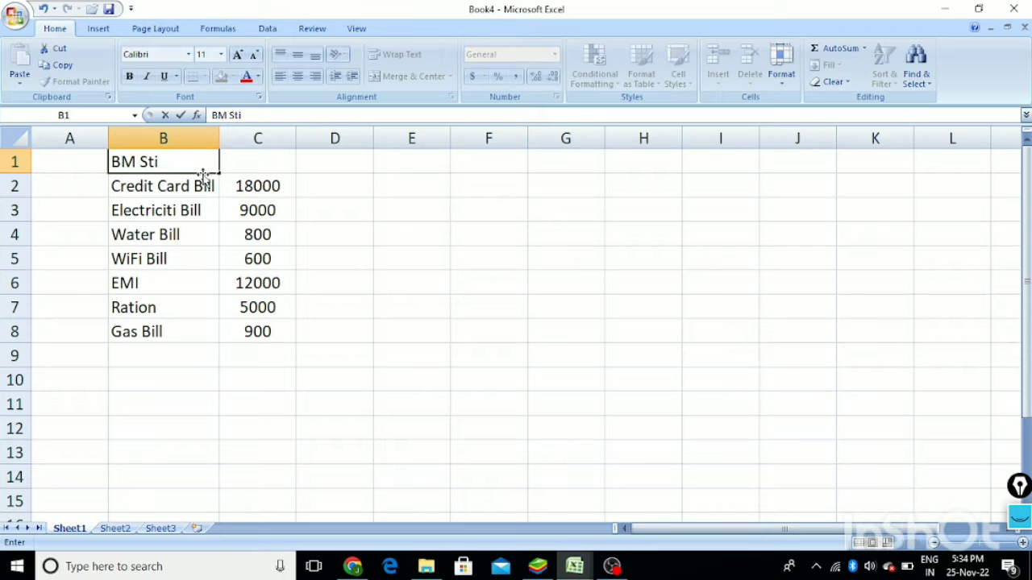
key(BackSpace)
text(udio)
click(251, 167)
Merge and center the BM Studio title across B1:C1 and make it bold
click(150, 164)
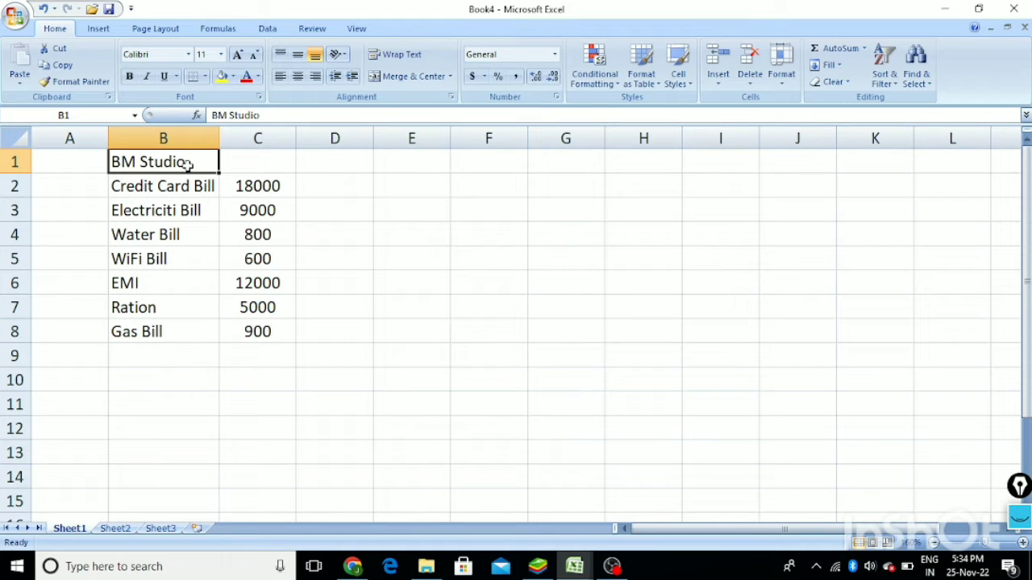
drag(187, 165, 229, 163)
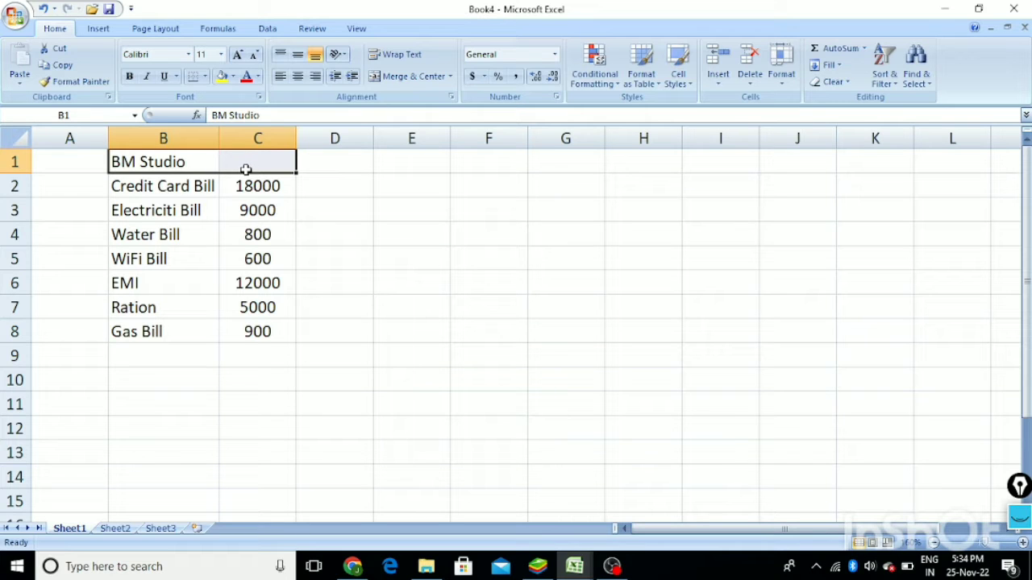
click(399, 78)
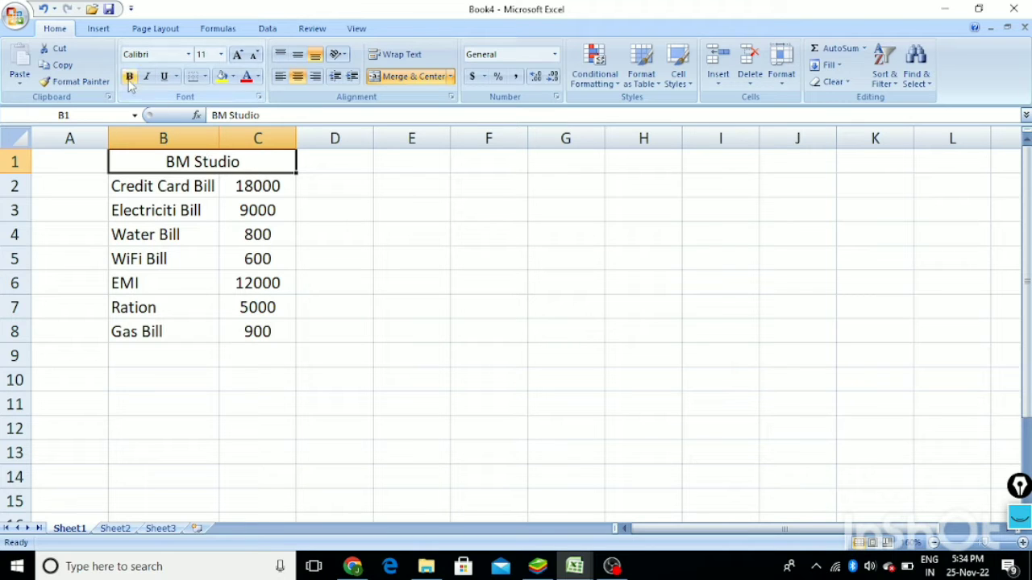
click(129, 78)
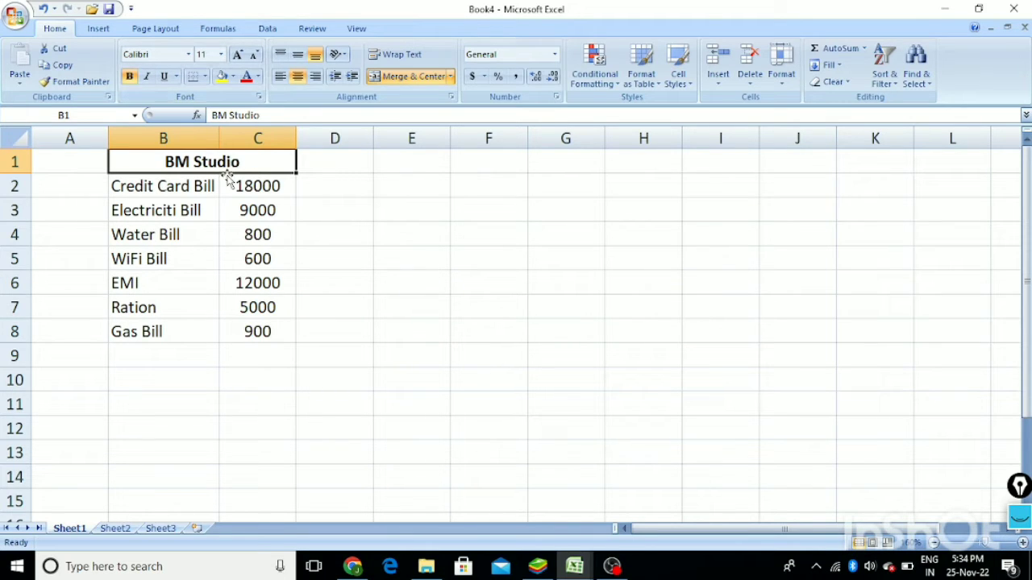
Apply All Borders to the whole bill table in B1:C8
drag(230, 161, 207, 340)
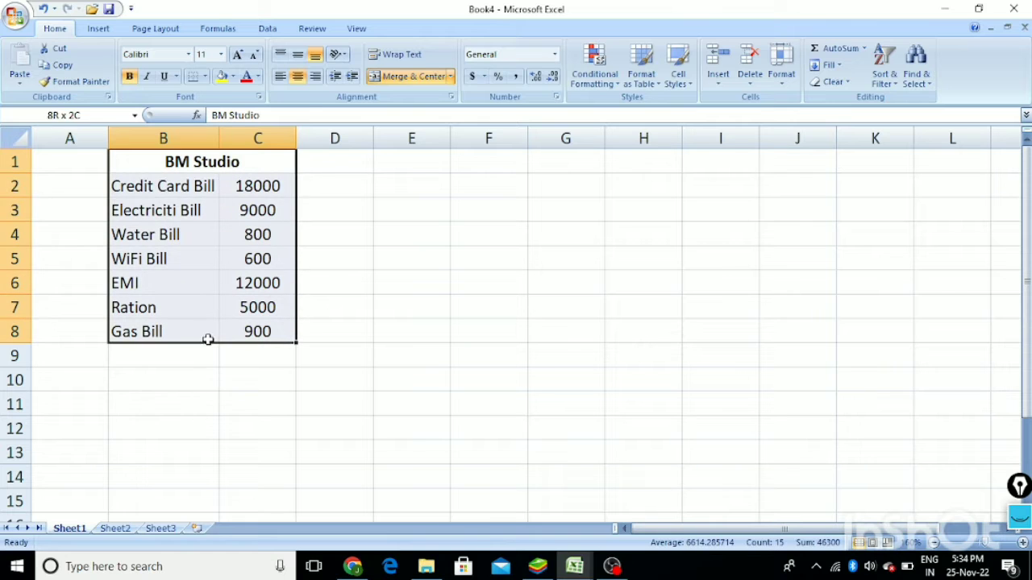
click(204, 77)
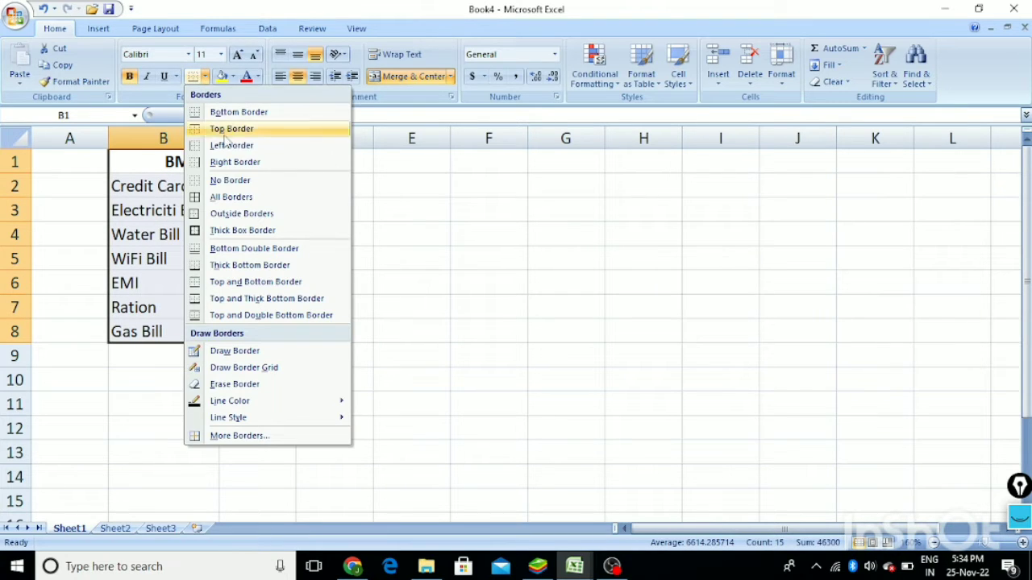
click(238, 199)
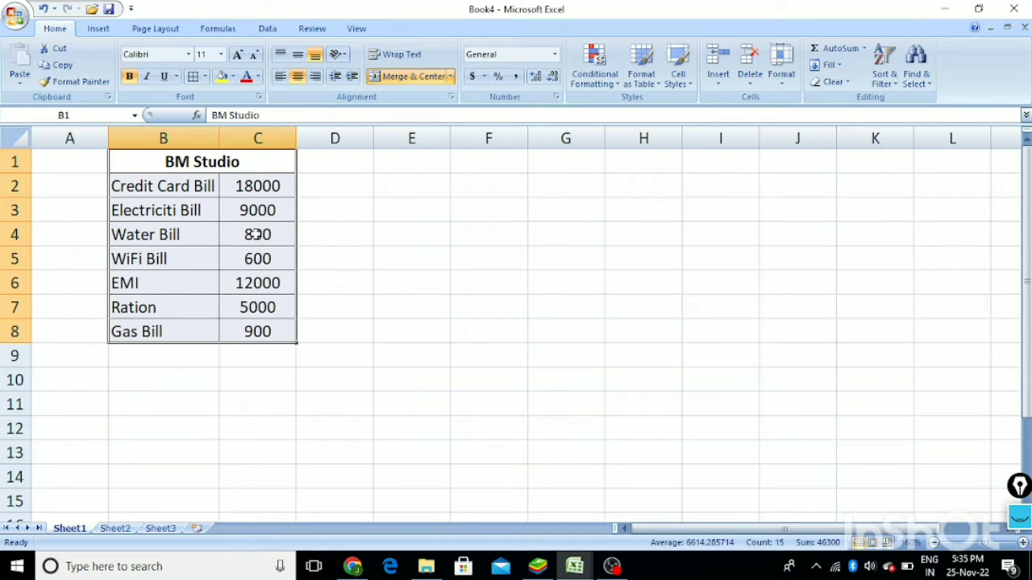
Add up the amounts in C2:C8 with AutoSum, placing the Sum in cell C9
drag(255, 187, 258, 359)
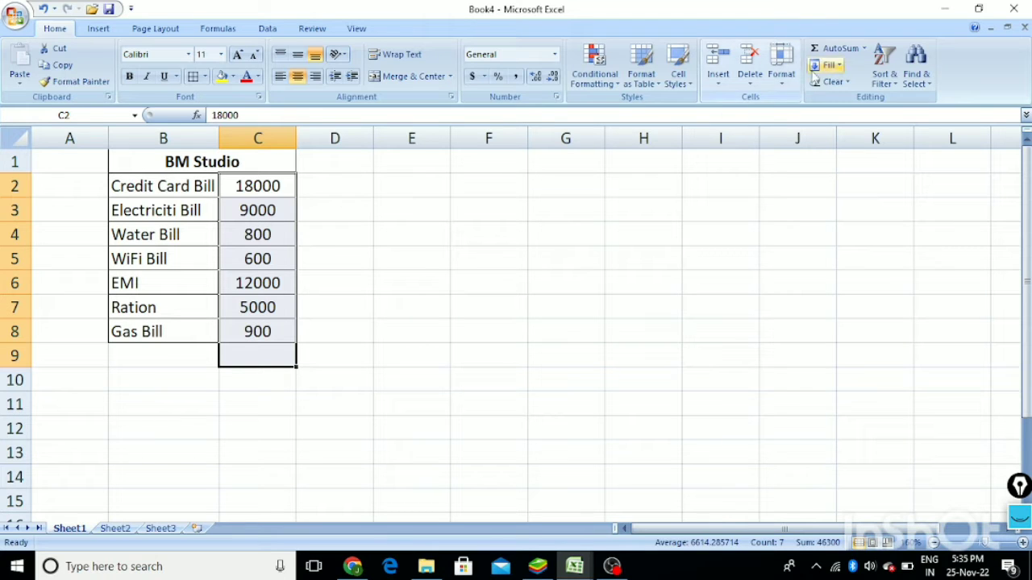
click(864, 50)
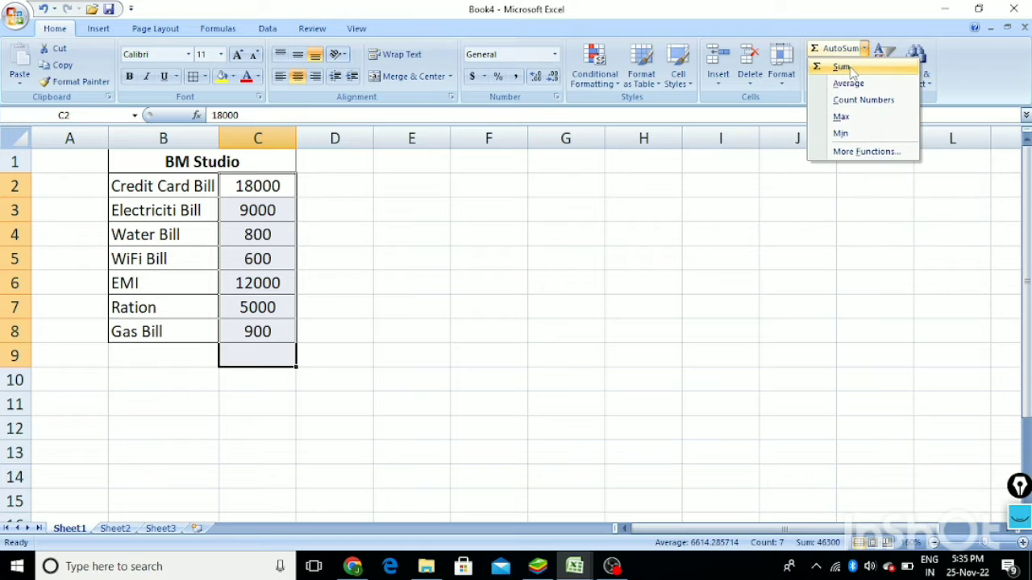
click(850, 68)
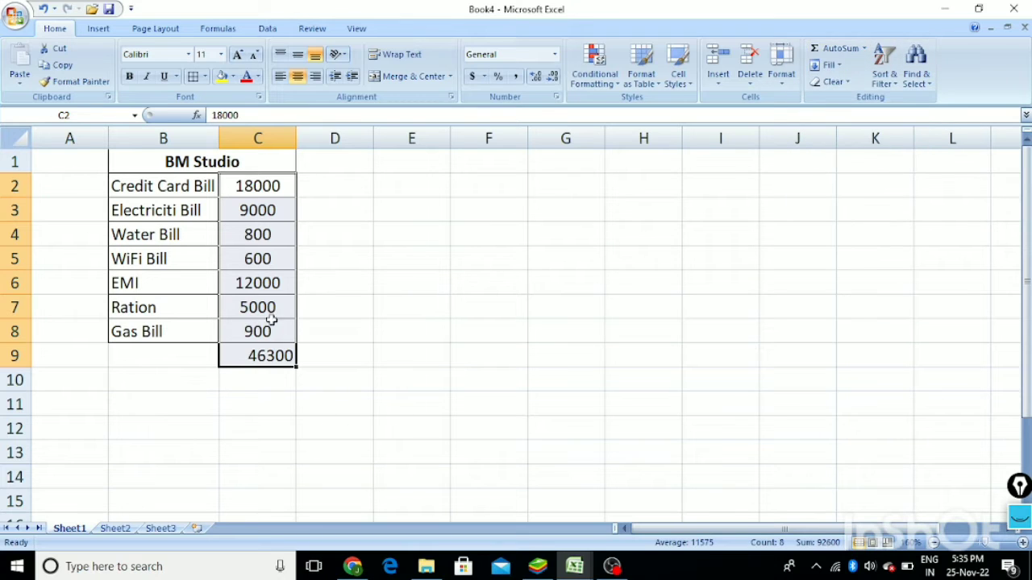
Replace the AutoSum total in C9 with the manually entered formula =SUM(C2:C8), selecting the amounts as one range
click(280, 359)
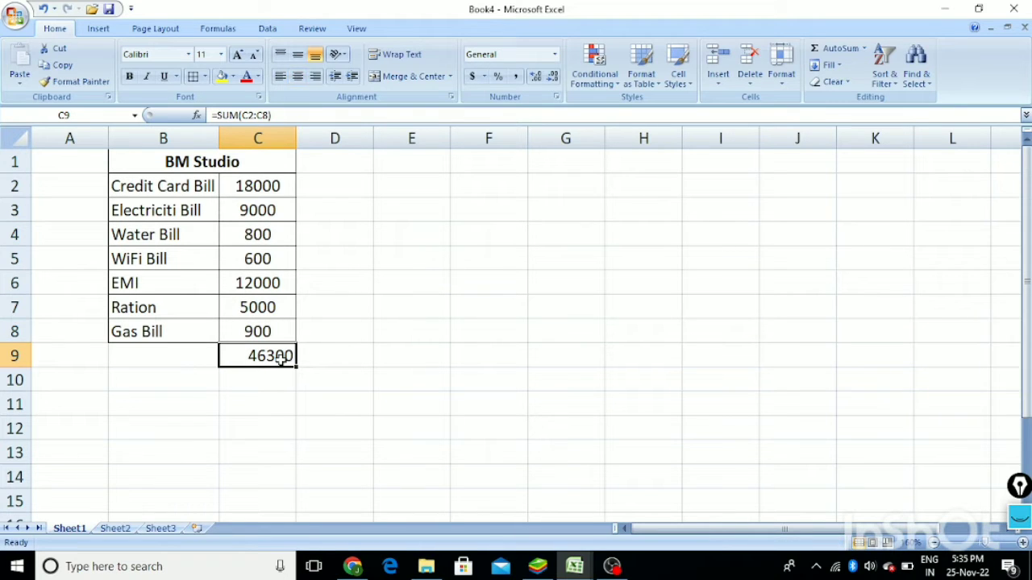
key(BackSpace)
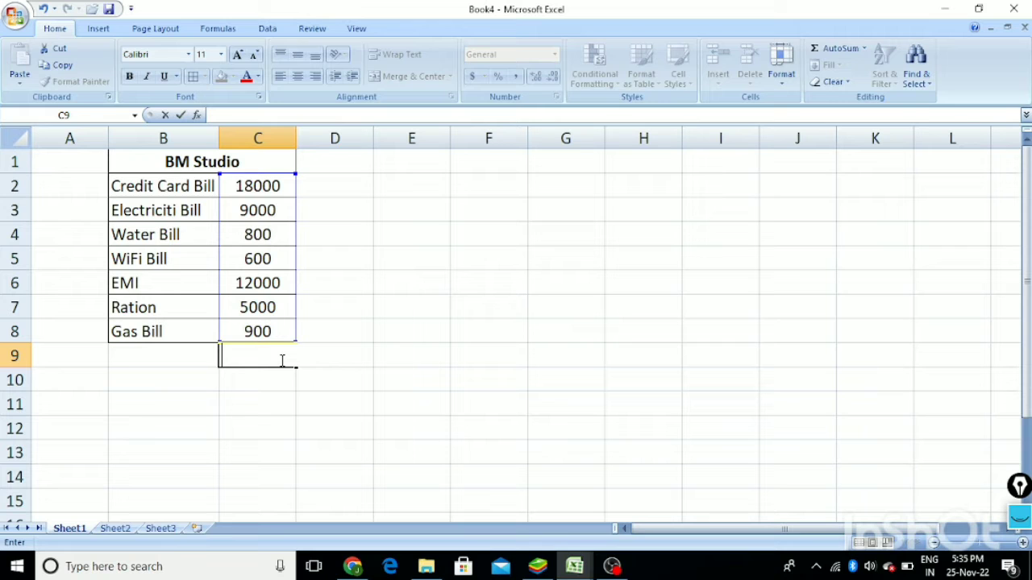
text(=)
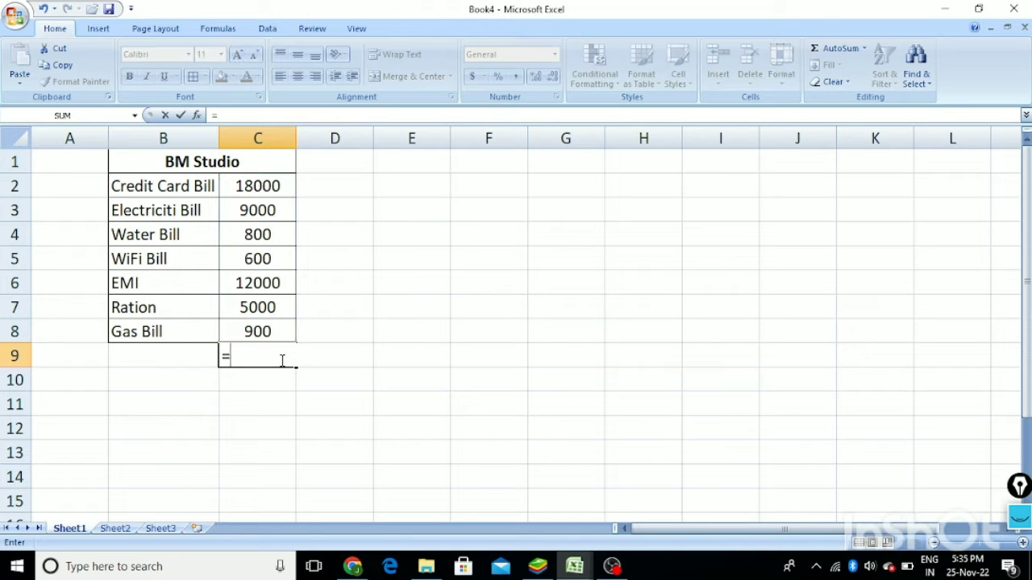
text(sum)
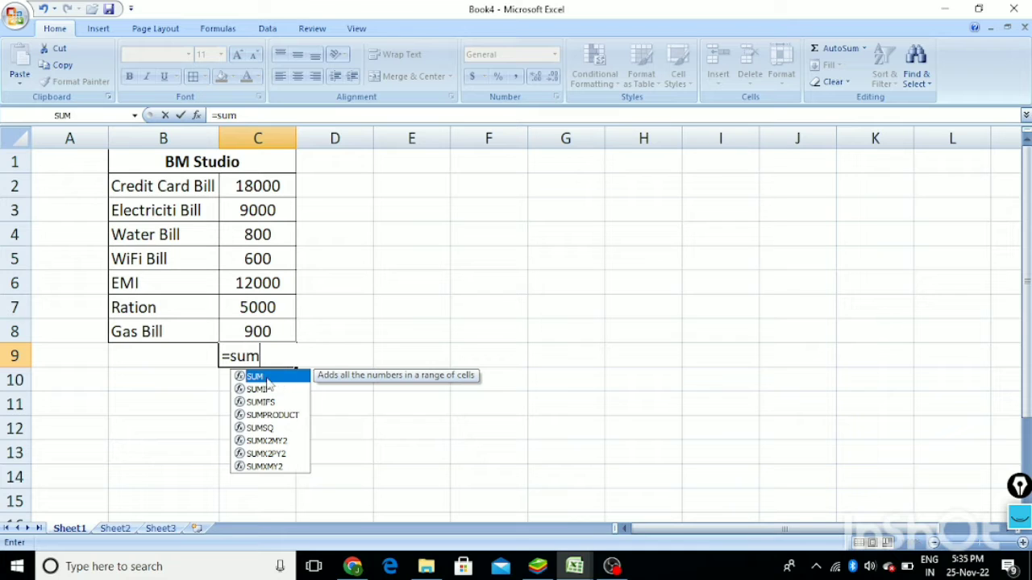
double_click(266, 378)
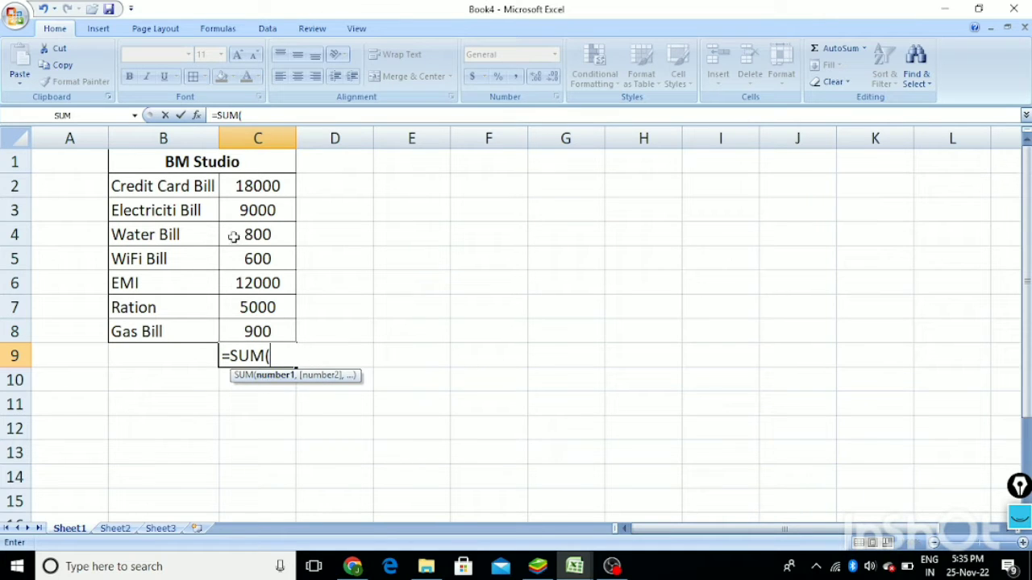
drag(239, 185, 252, 330)
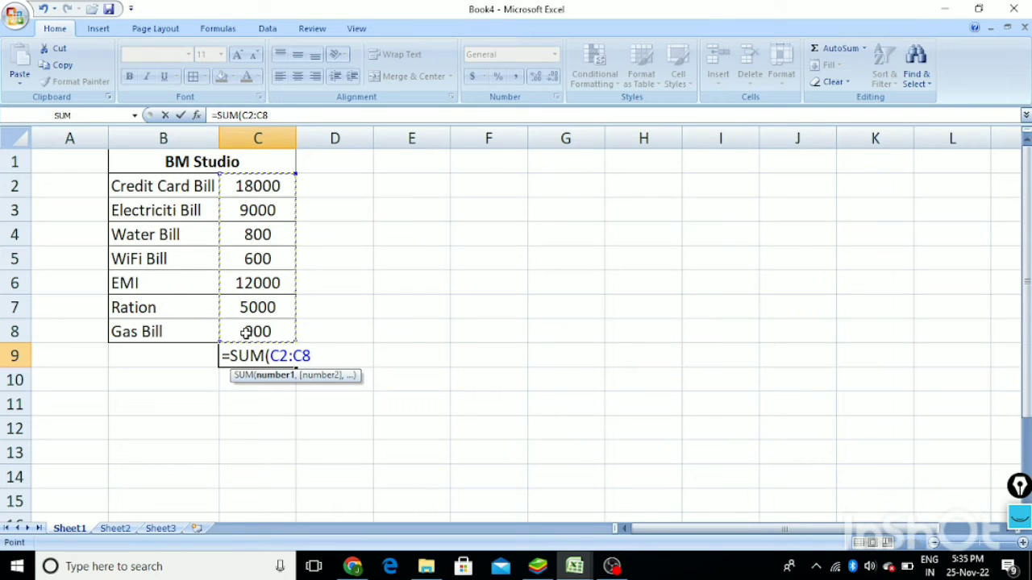
text())
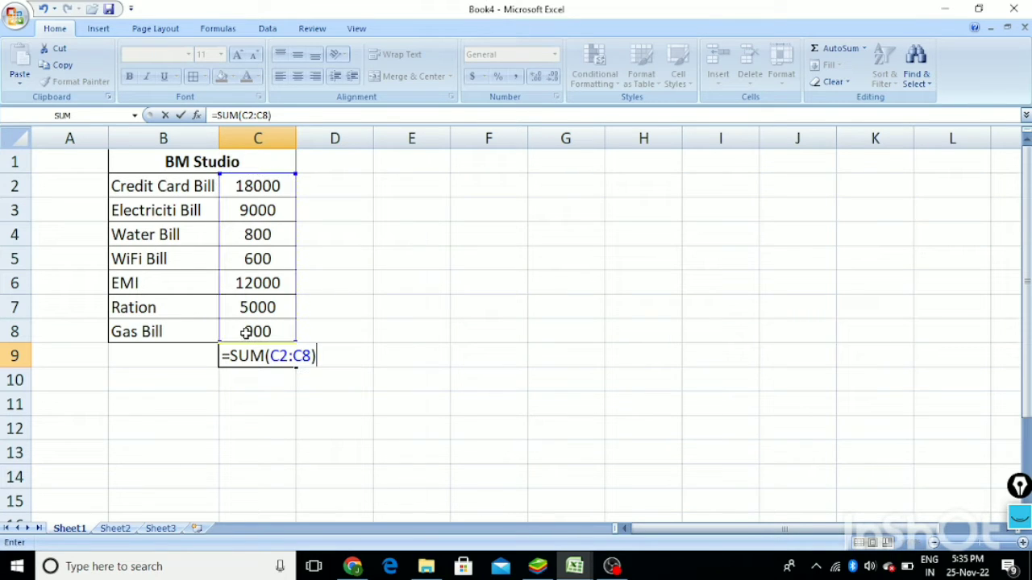
key(Return)
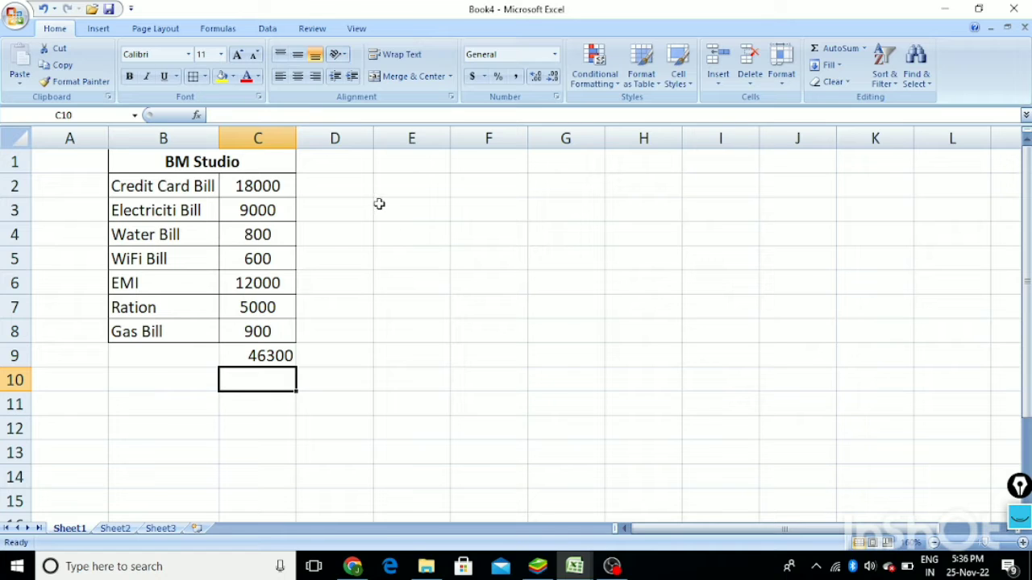
Clear C9 and rebuild its formula as =SUM(C2:C8), picking the first and last amounts separately and joining them with a colon
scroll(378, 203, down, 7)
scroll(379, 203, up, 7)
click(286, 356)
key(BackSpace)
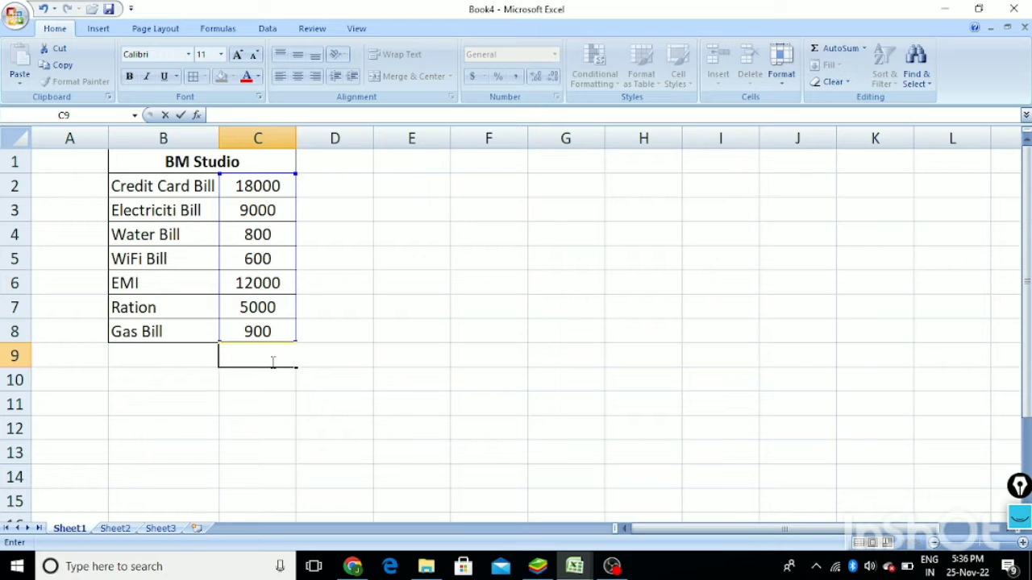
text(=)
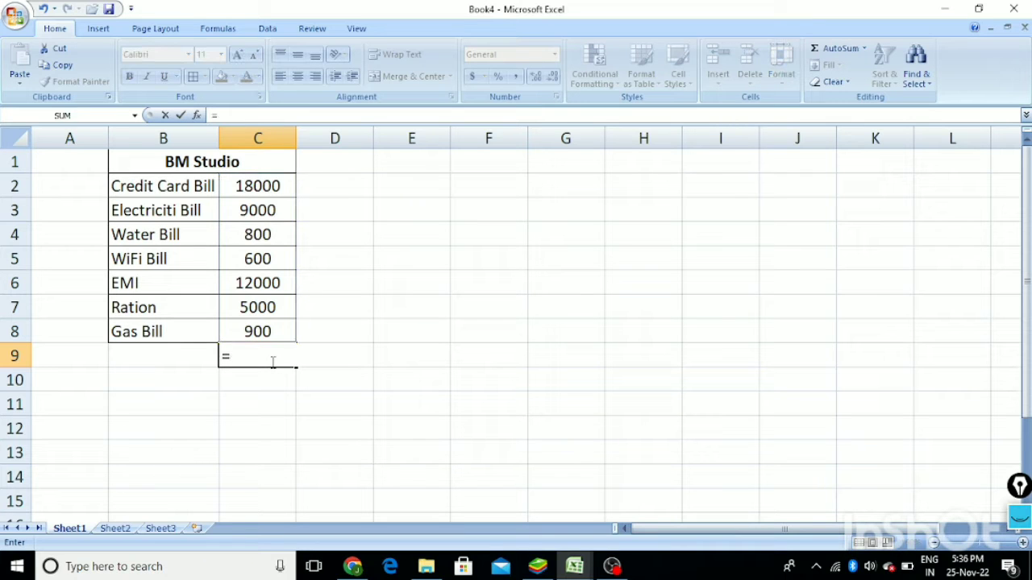
text(sum)
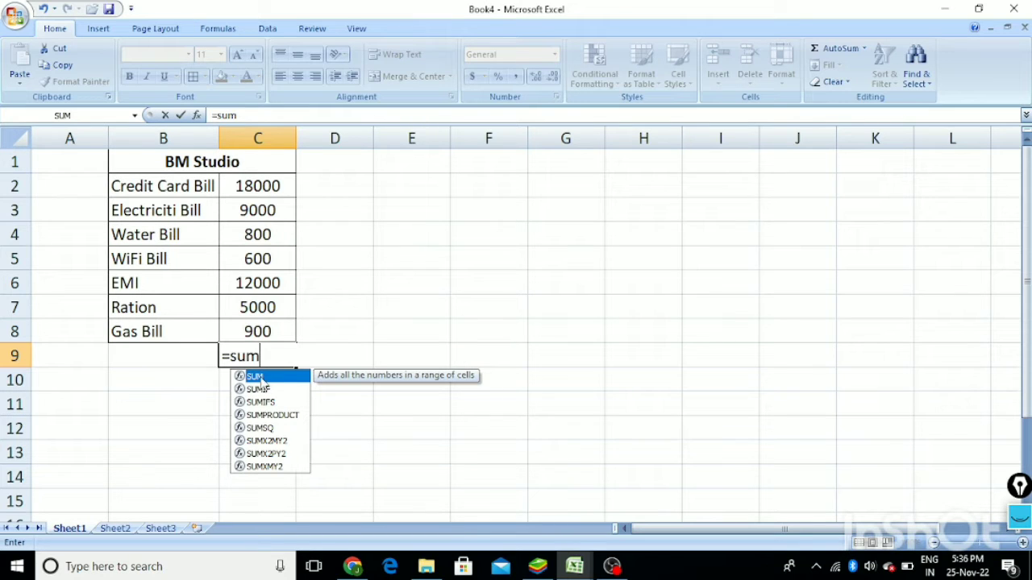
double_click(261, 378)
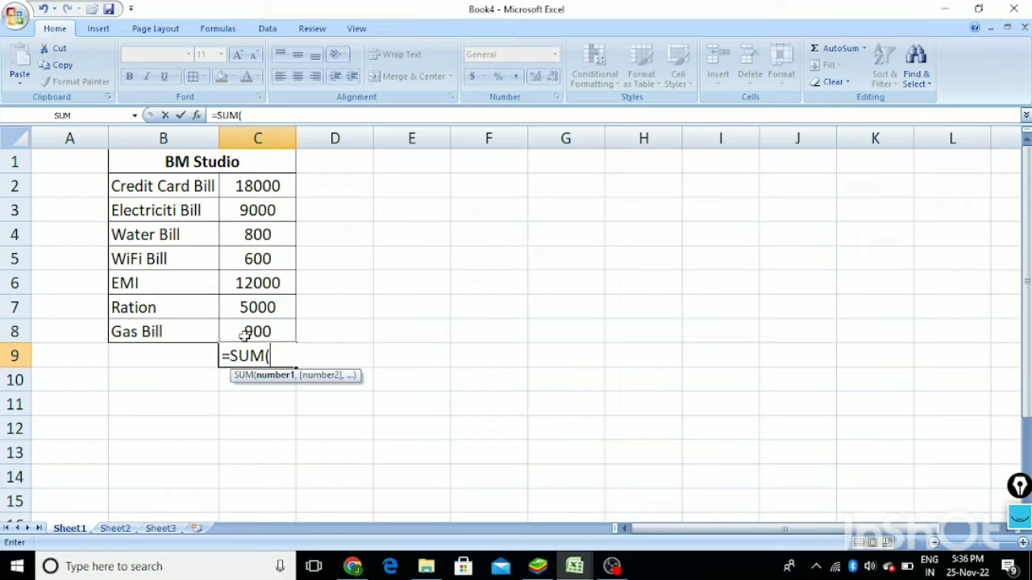
click(267, 187)
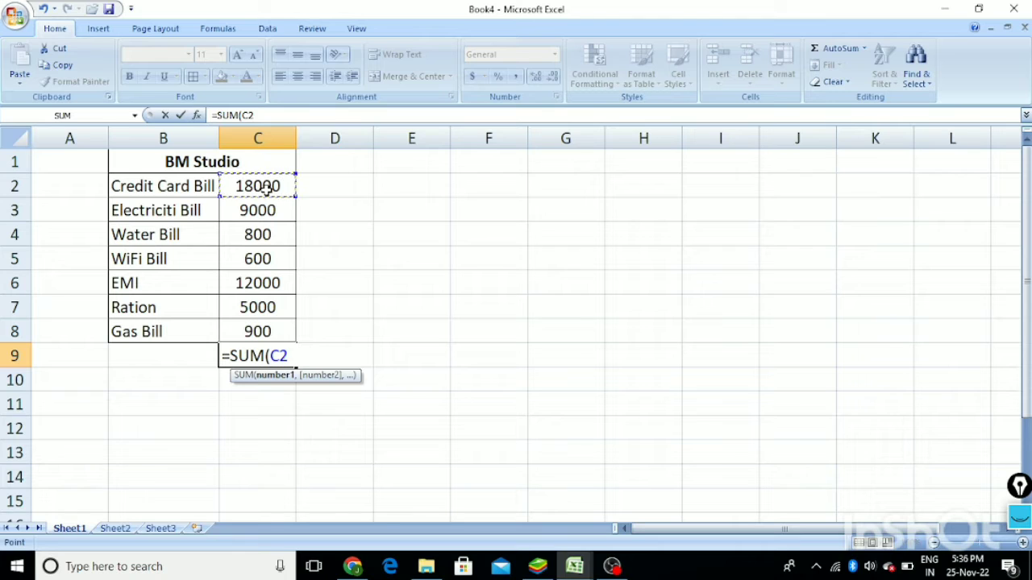
text(,)
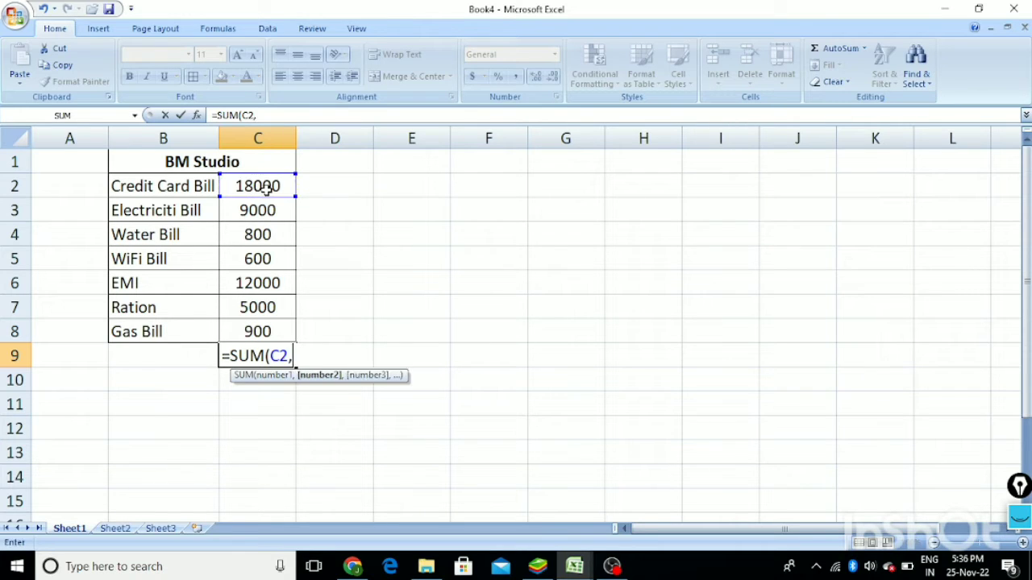
key(BackSpace)
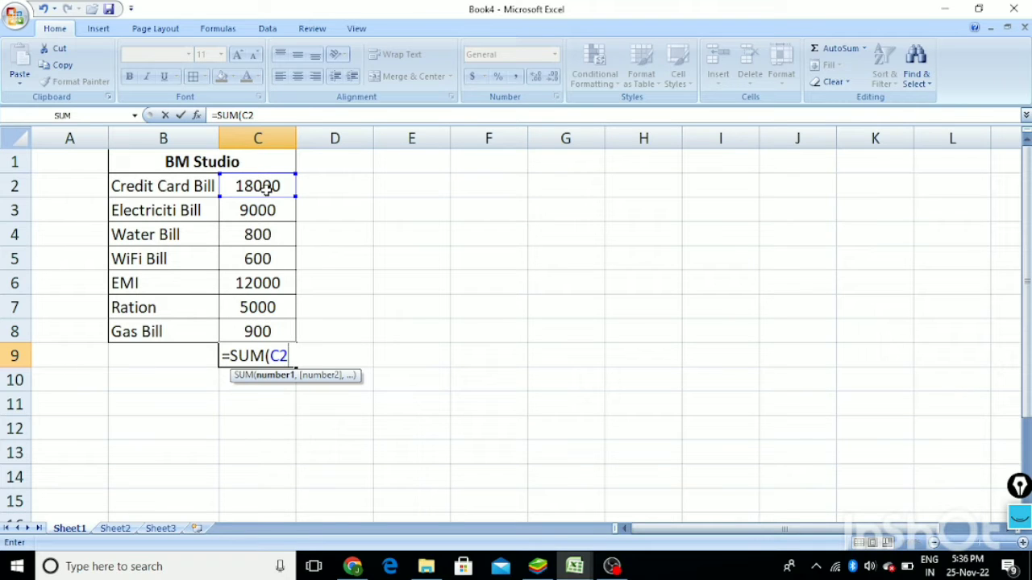
text(:)
click(267, 332)
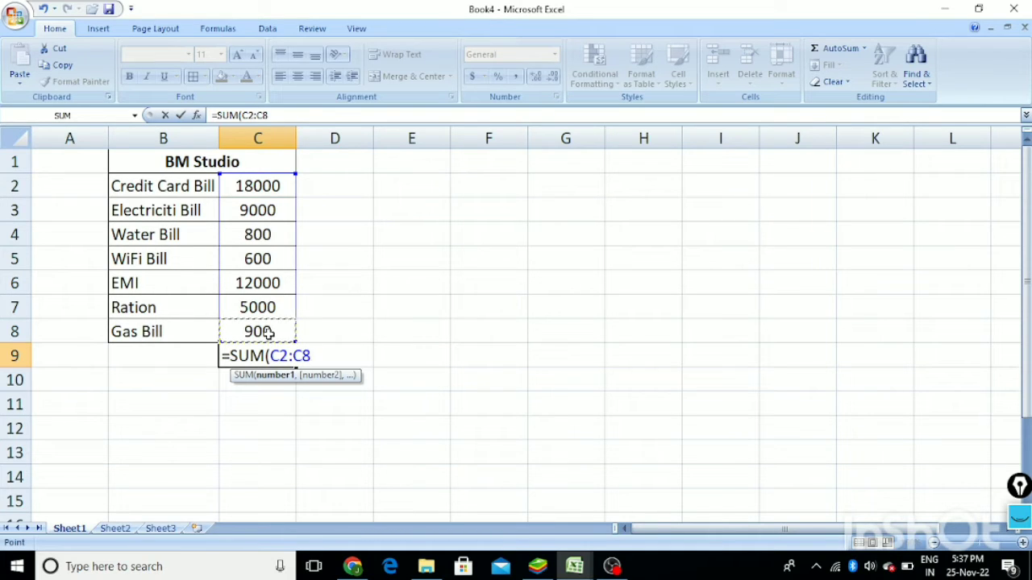
text())
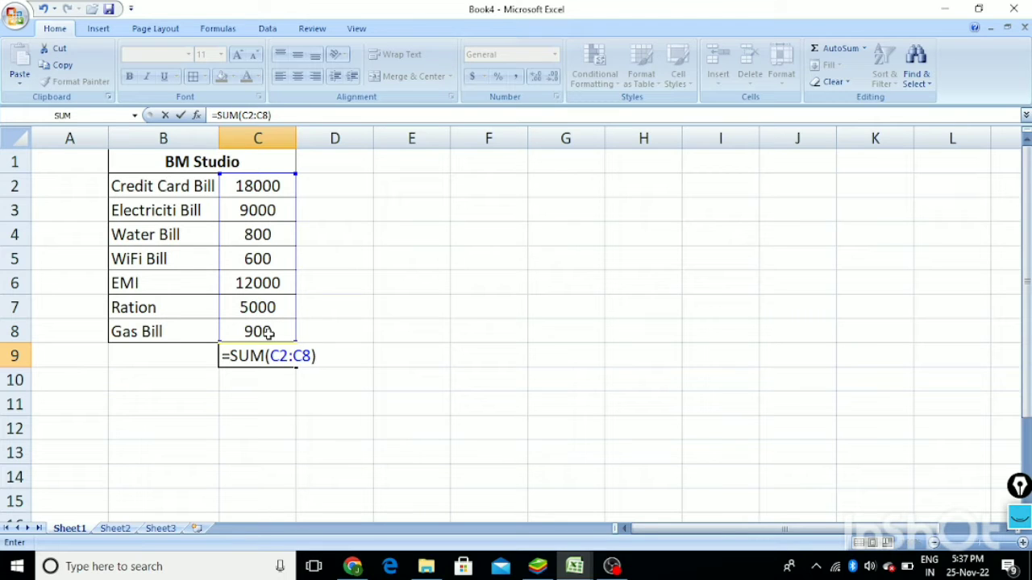
key(Return)
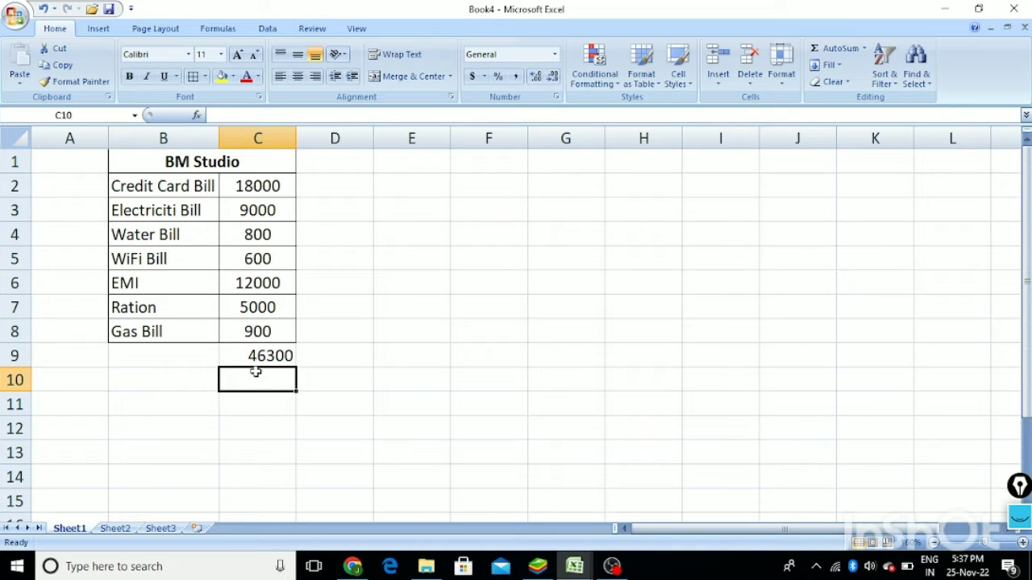
Clear C9 and enter =SUM(C5,C8) there to add only the WiFi Bill and Gas Bill amounts
click(267, 357)
double_click(264, 360)
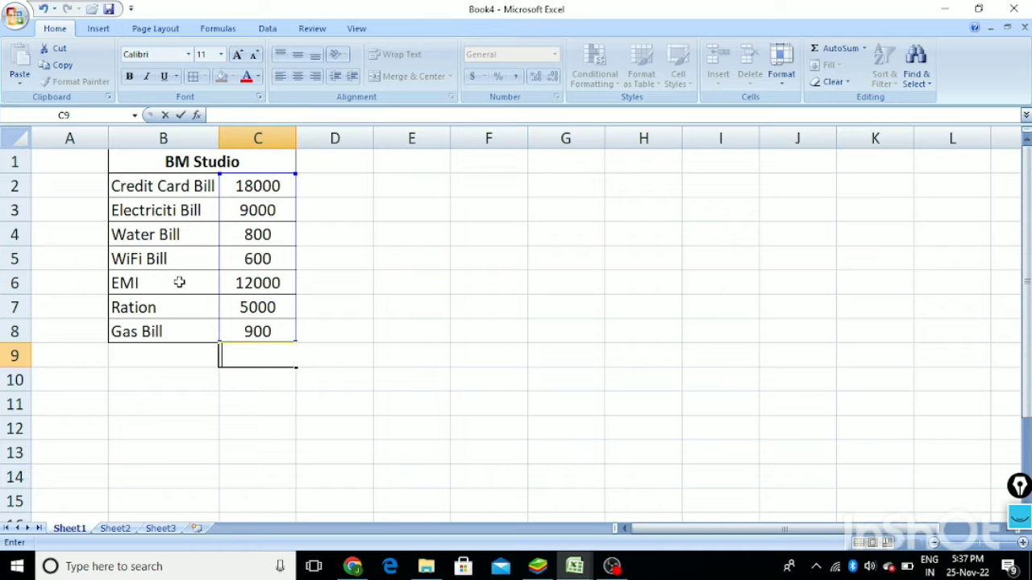
click(275, 261)
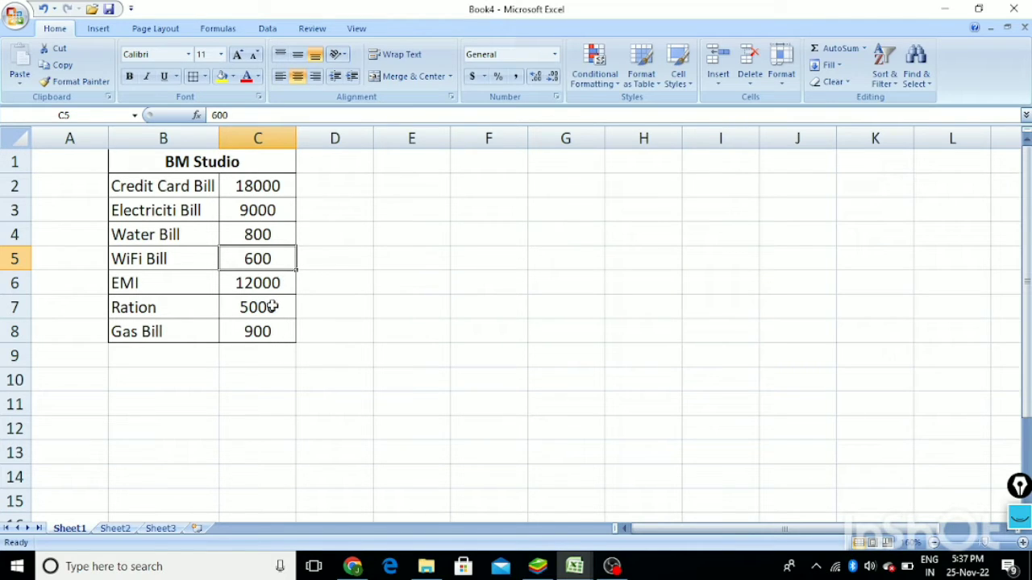
click(260, 356)
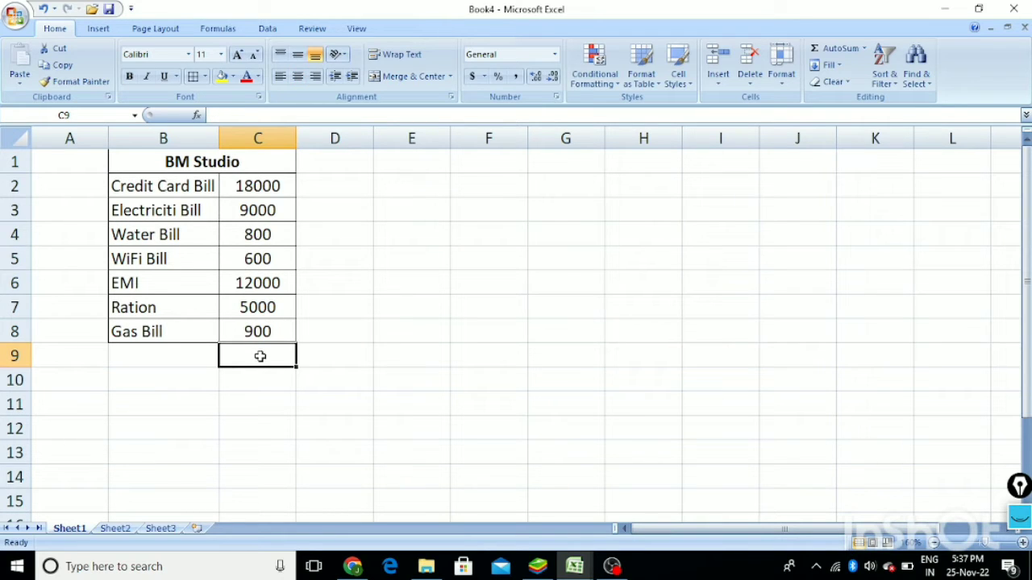
text(=)
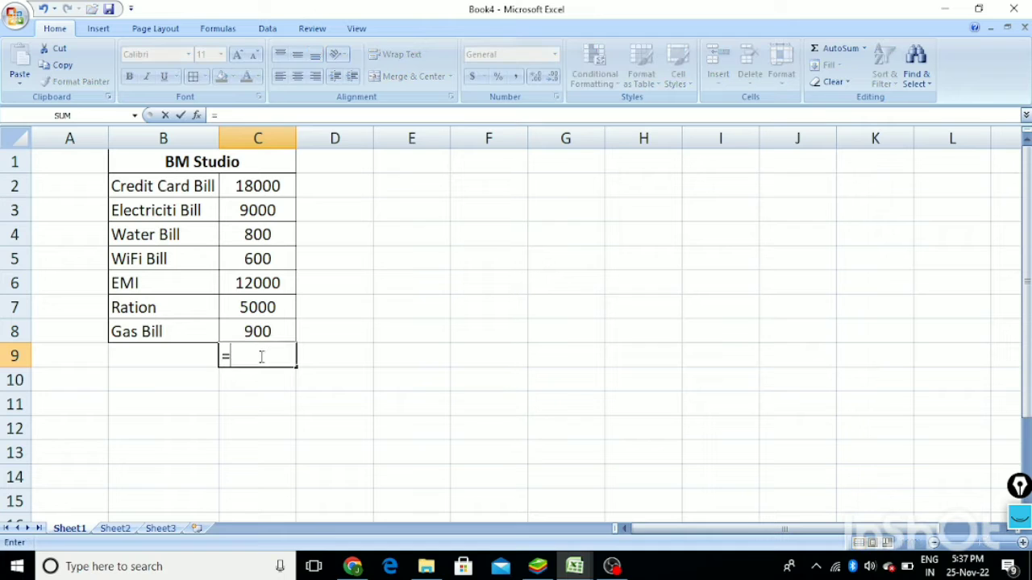
text(sum)
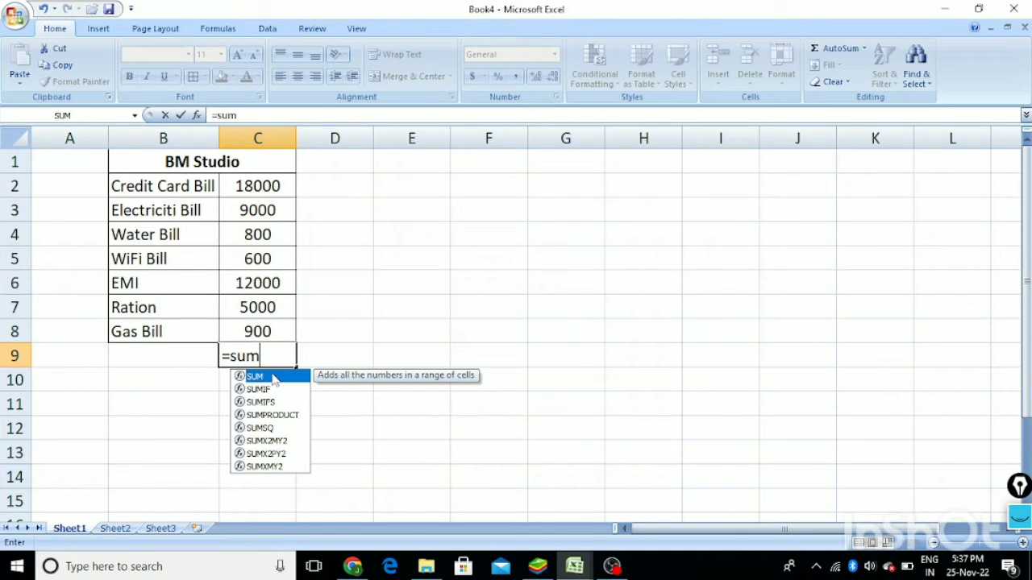
double_click(274, 377)
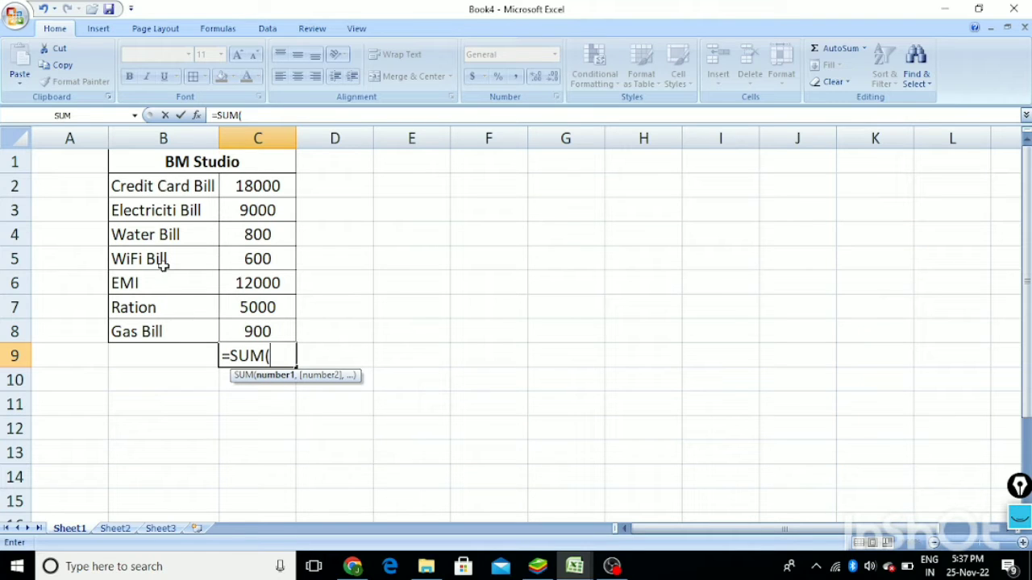
click(252, 258)
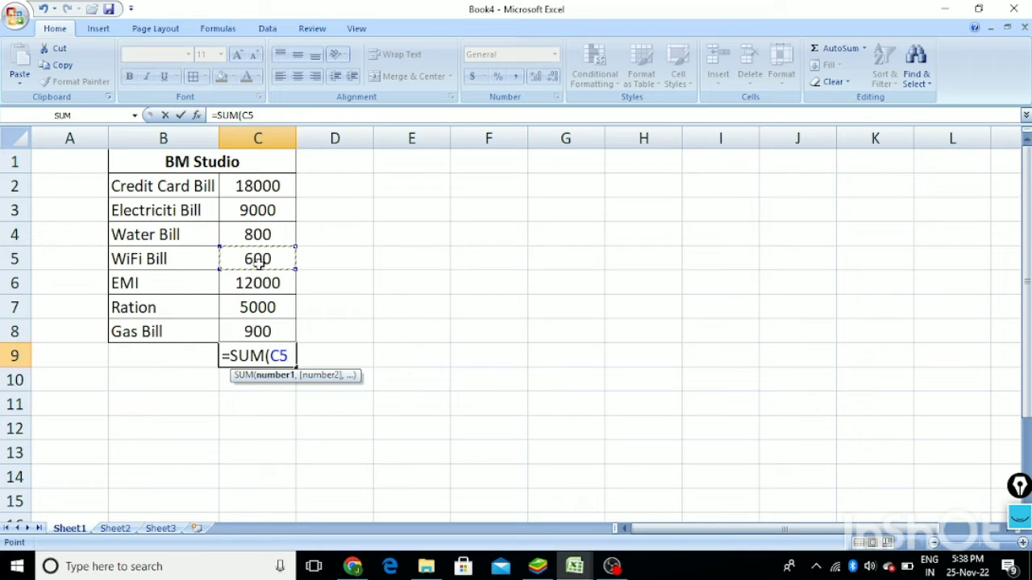
text(,)
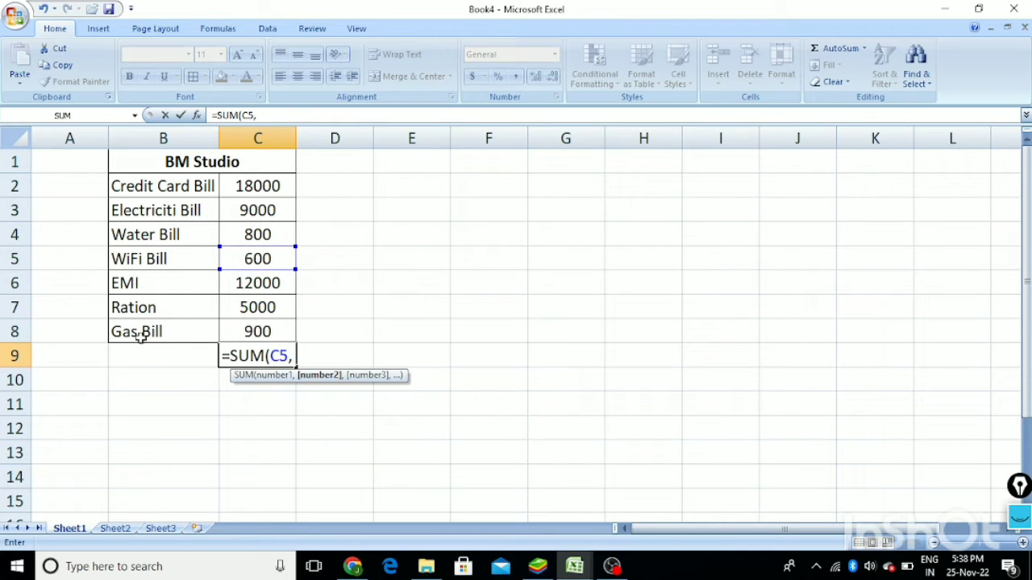
click(258, 331)
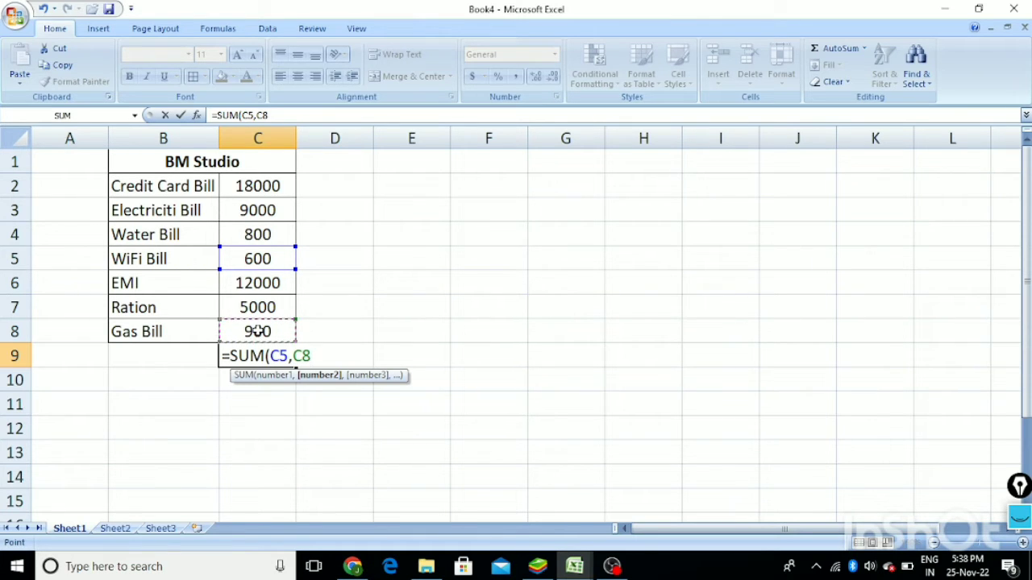
text())
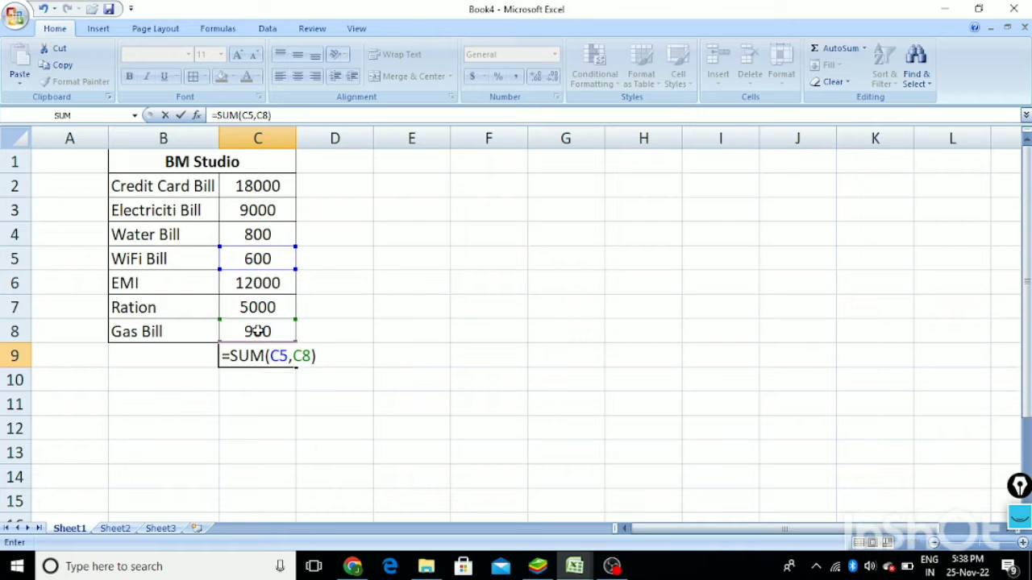
key(Return)
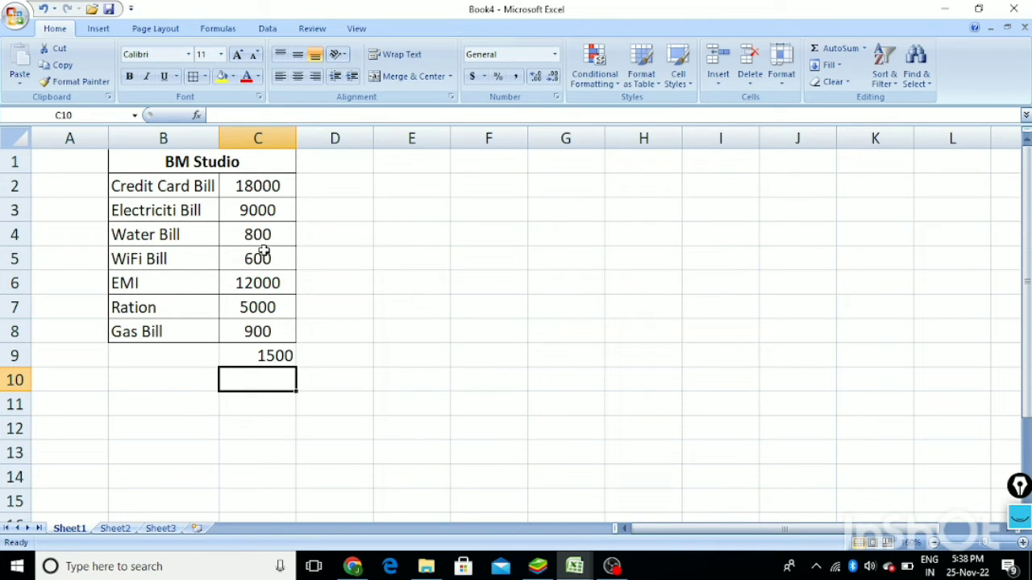
Clear C9 and enter =SUM(C4,C5,C8) there to add only the Water, WiFi and Gas Bill amounts
click(274, 355)
key(BackSpace)
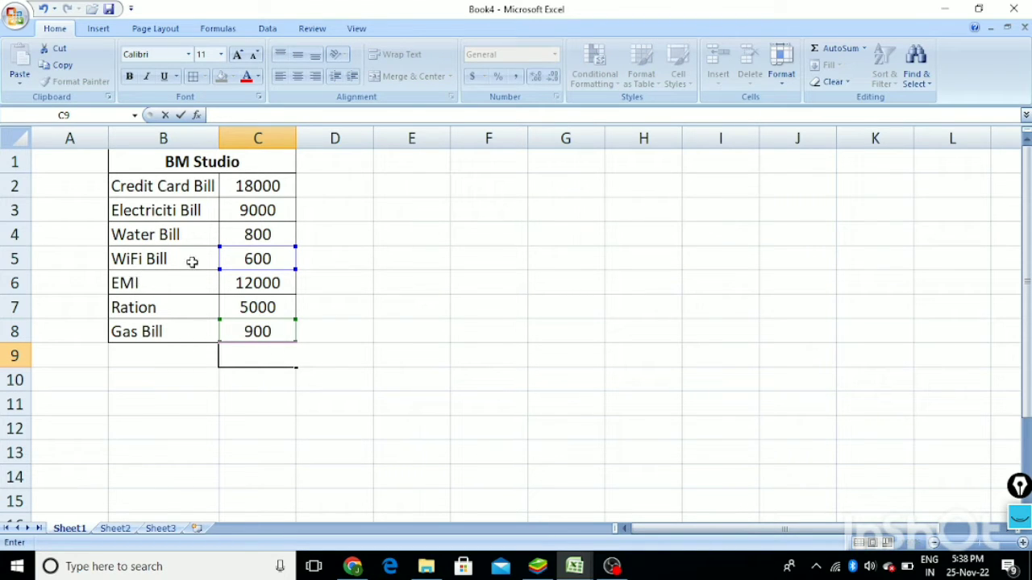
click(242, 356)
text(=sum)
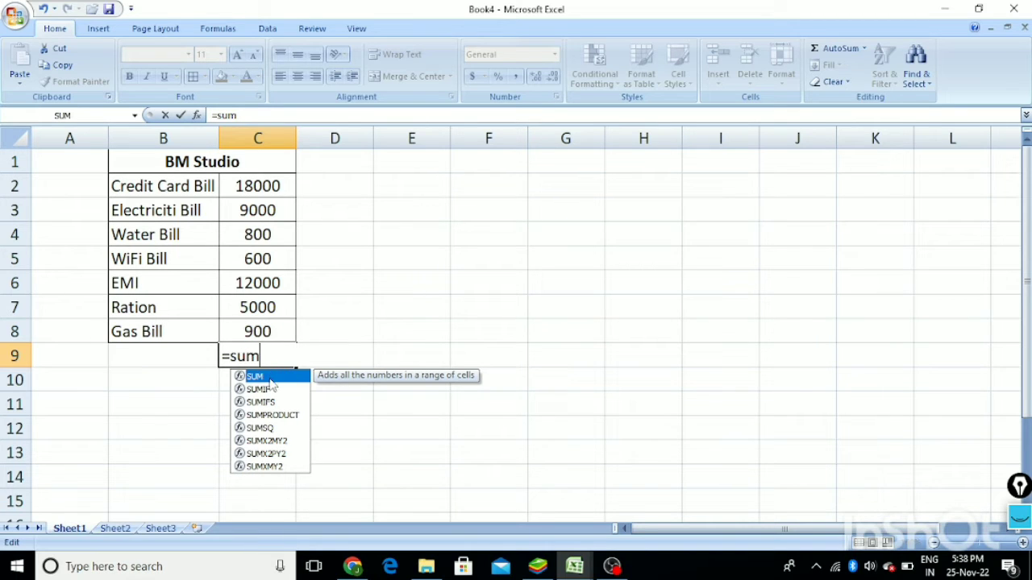
double_click(270, 380)
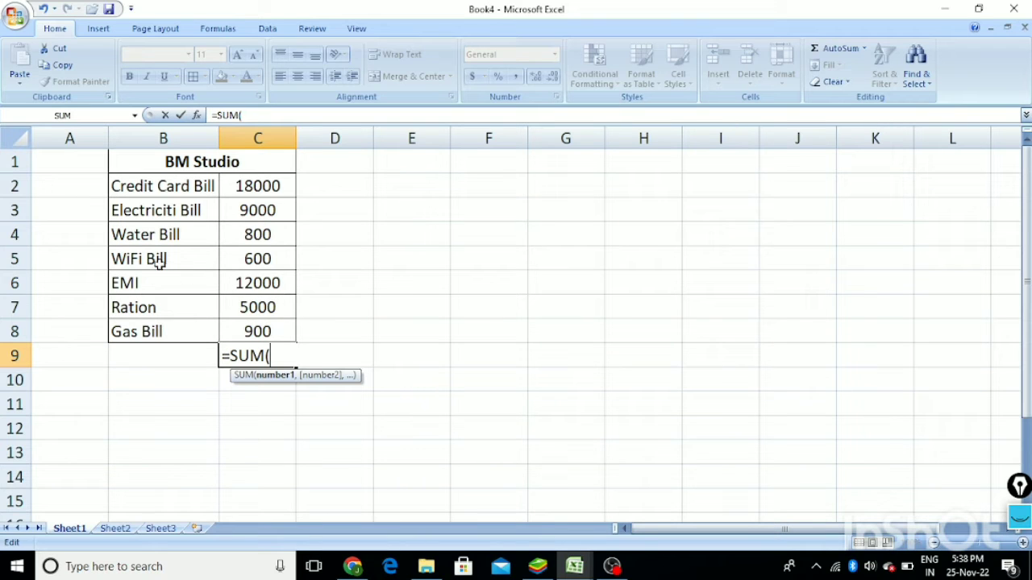
click(257, 234)
text(,)
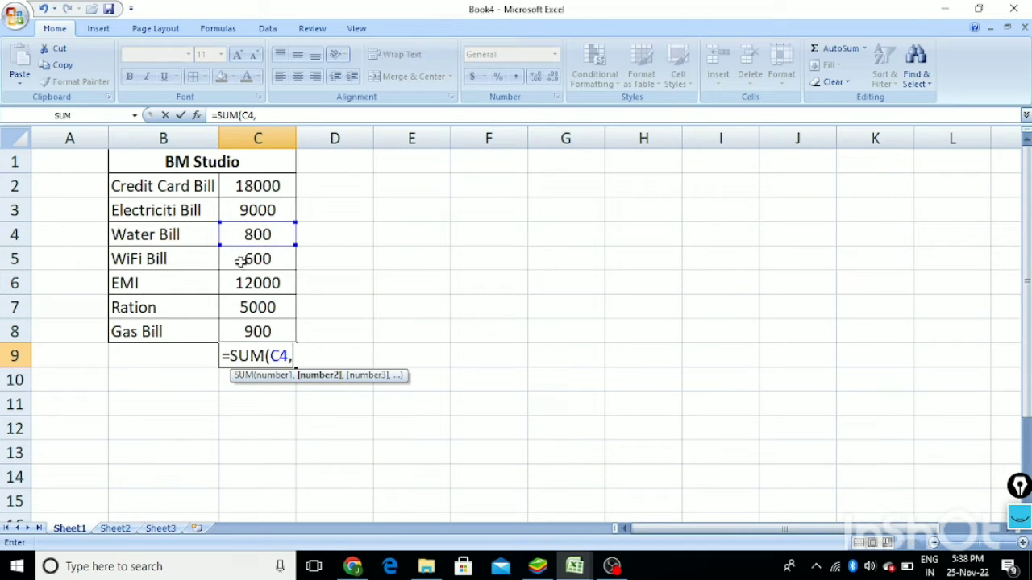
click(250, 259)
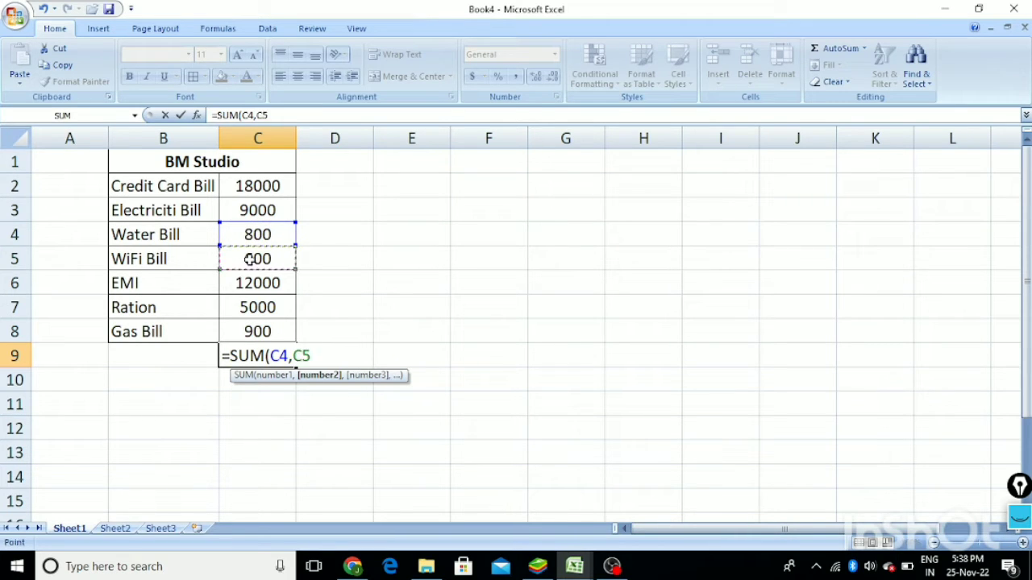
text(,)
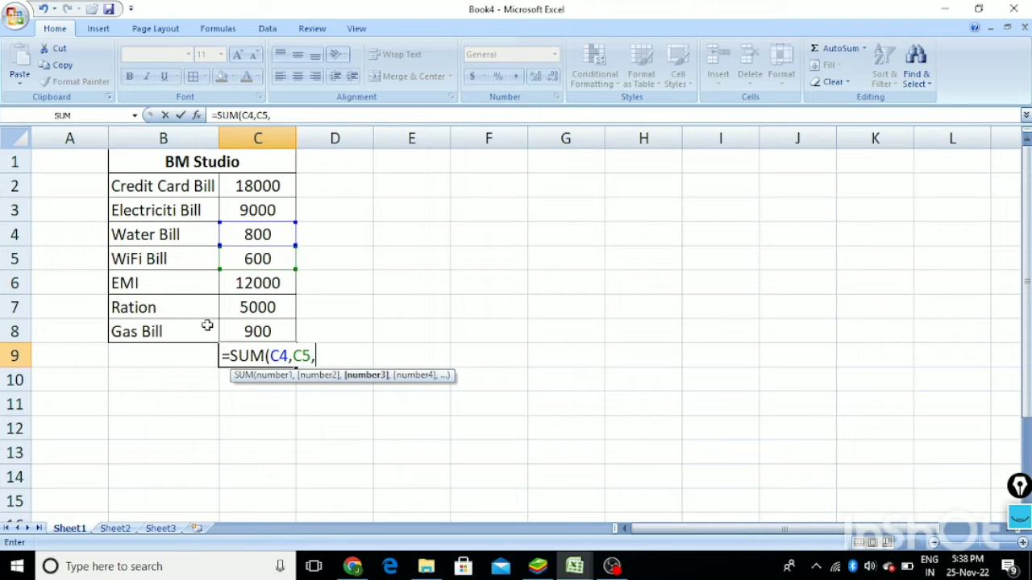
click(259, 333)
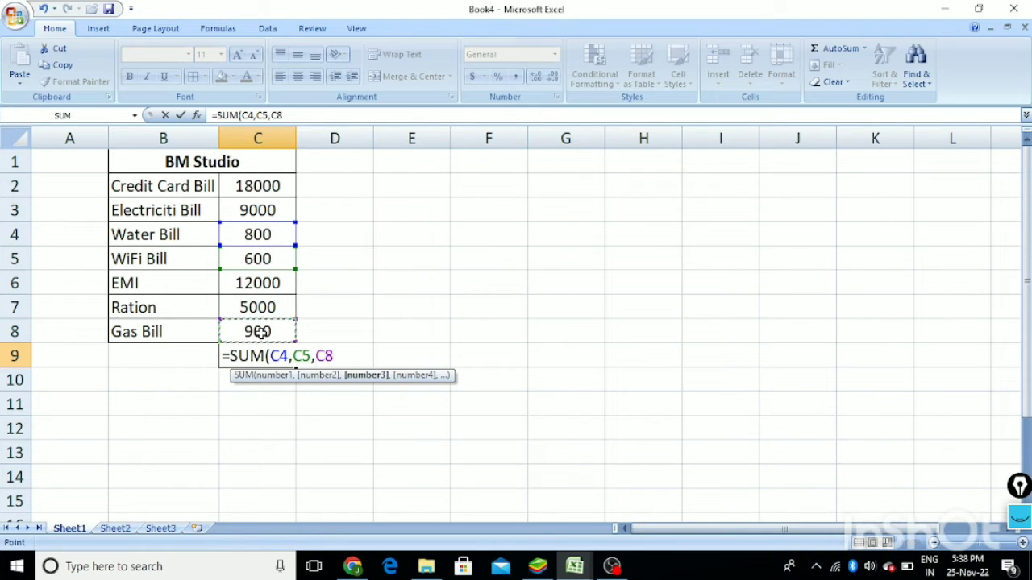
text())
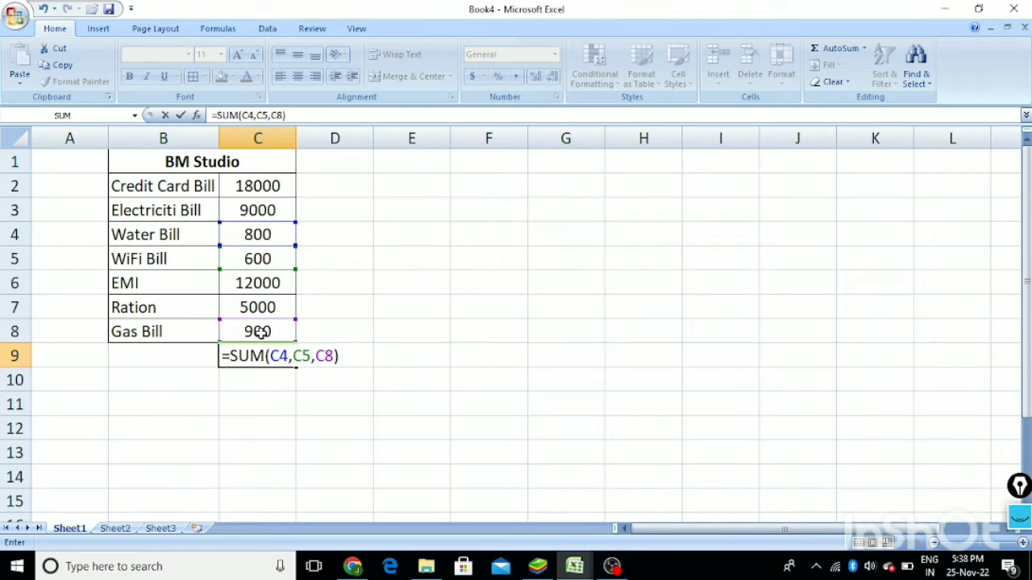
key(Return)
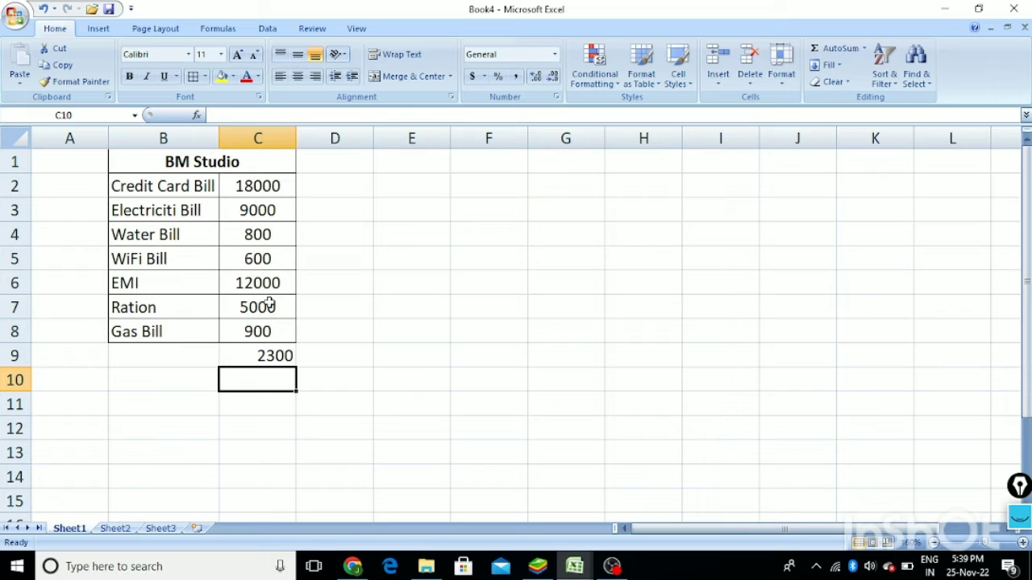
Clear the total from C9 and enter =SUM(C2:C8) in cell F7, away from the bill table
click(468, 288)
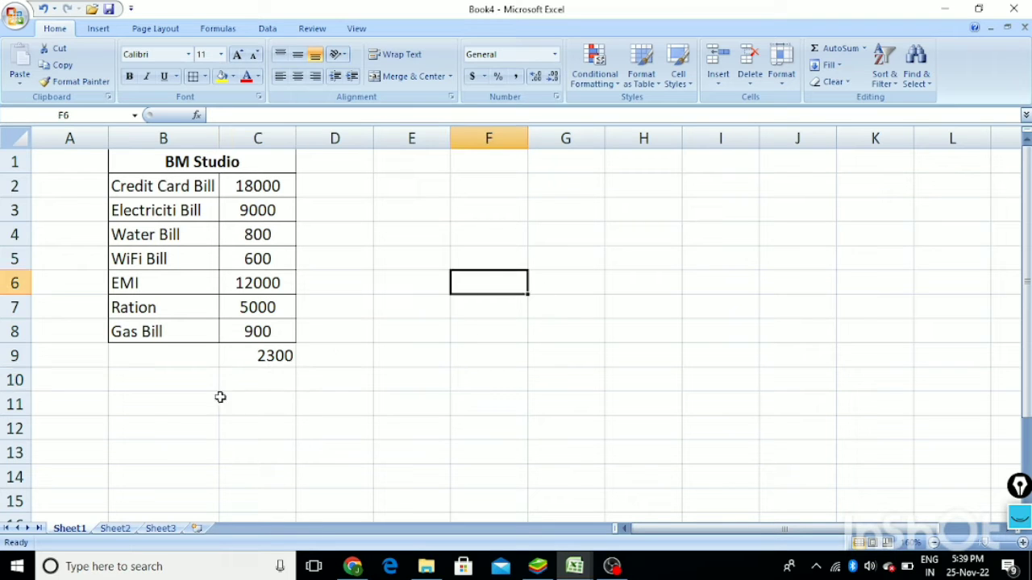
click(248, 361)
key(BackSpace)
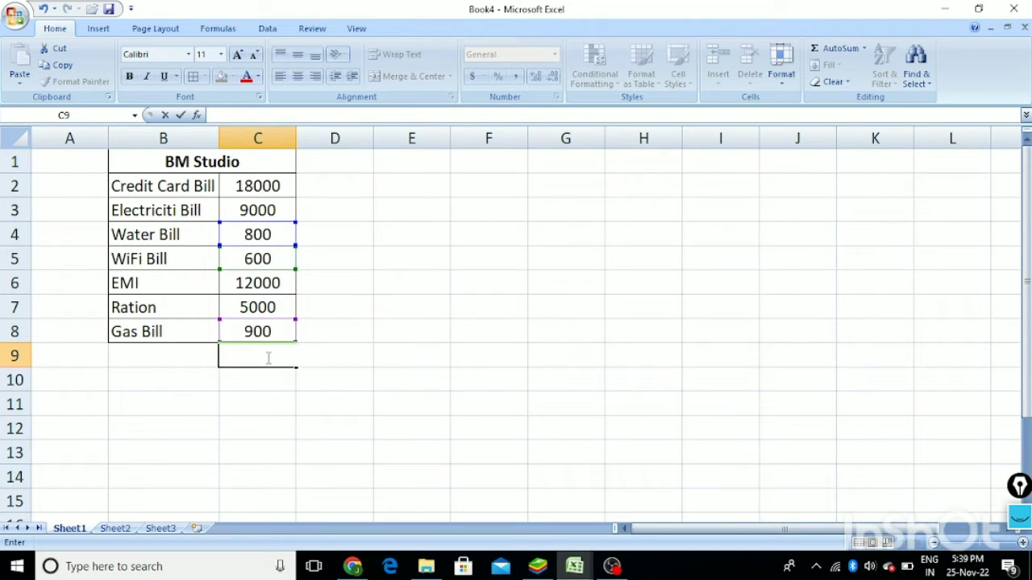
click(502, 310)
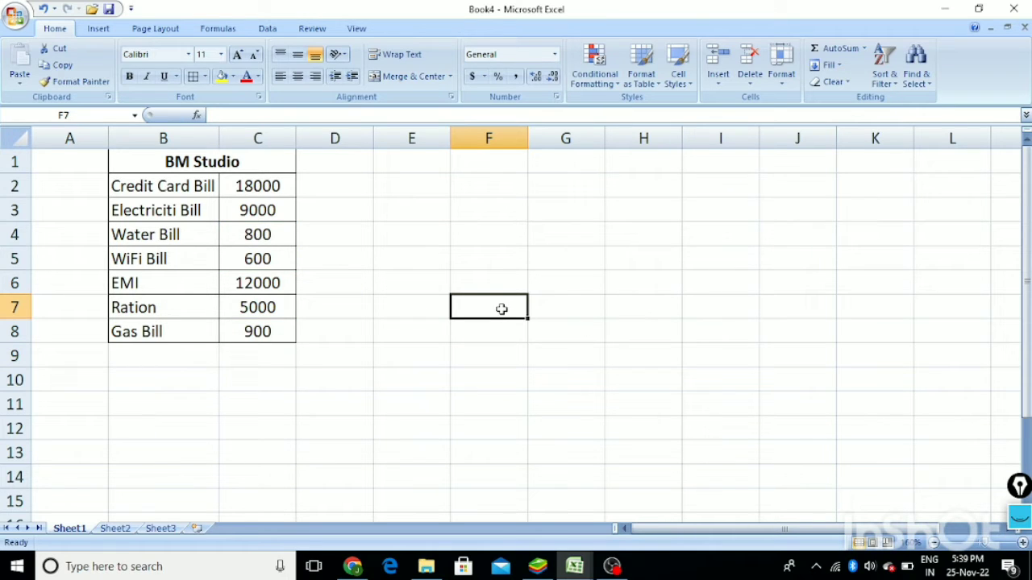
text(=sum)
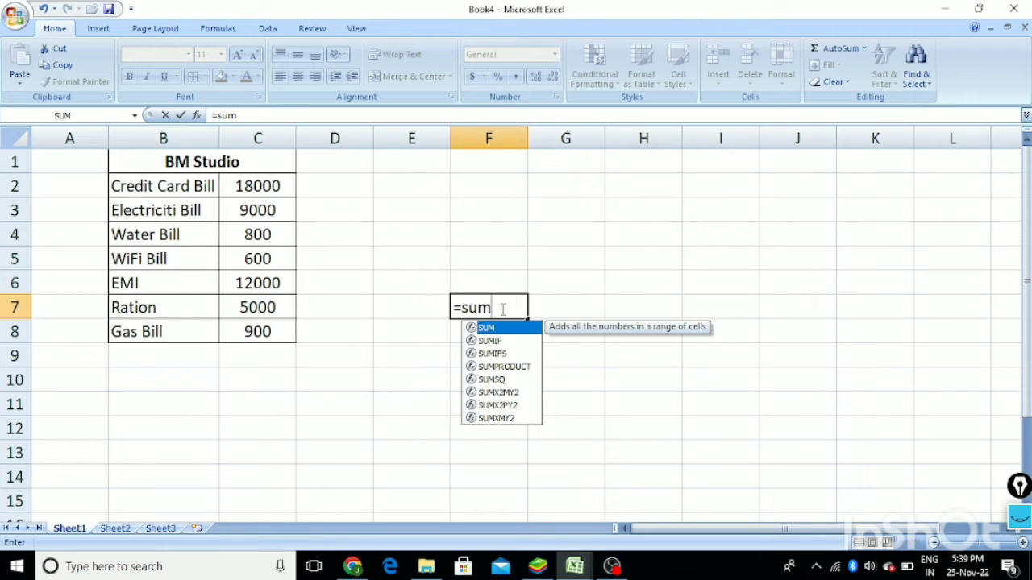
double_click(513, 328)
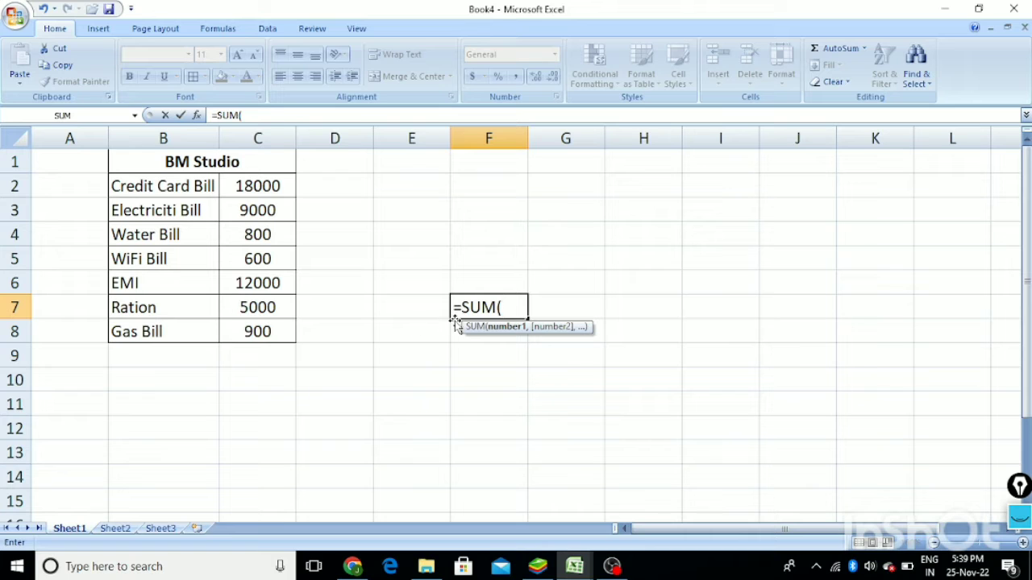
drag(255, 191, 255, 328)
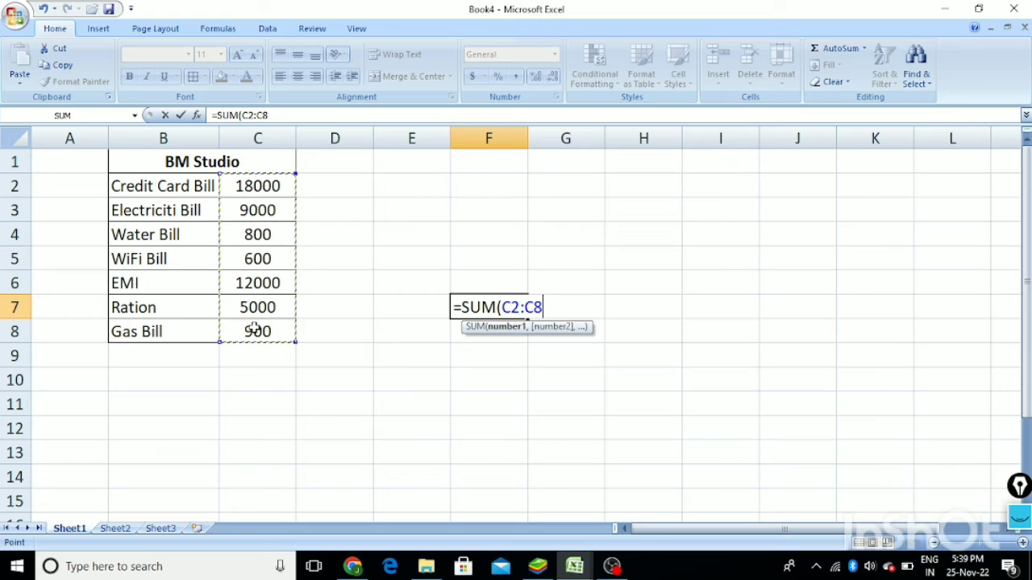
text())
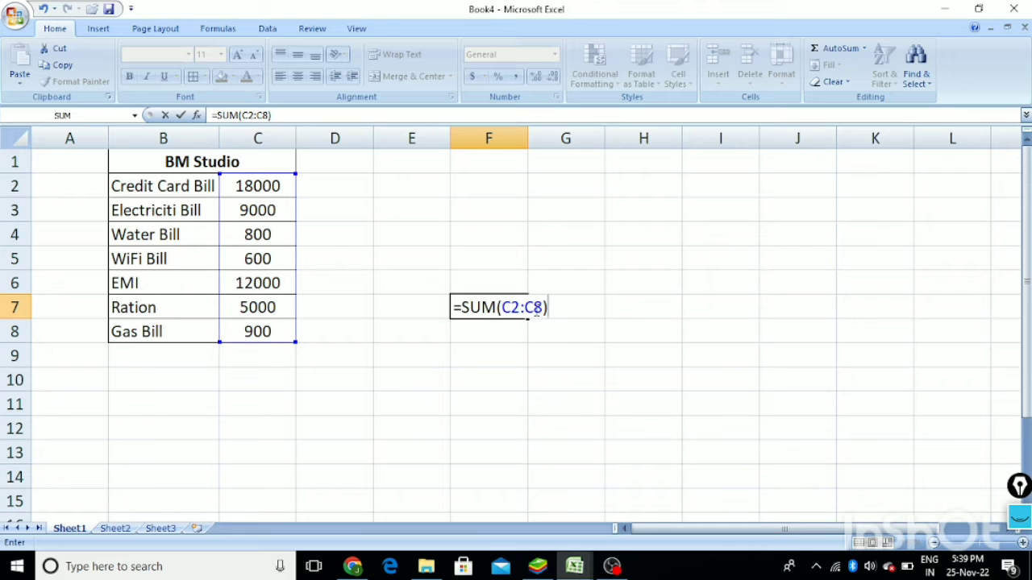
key(Return)
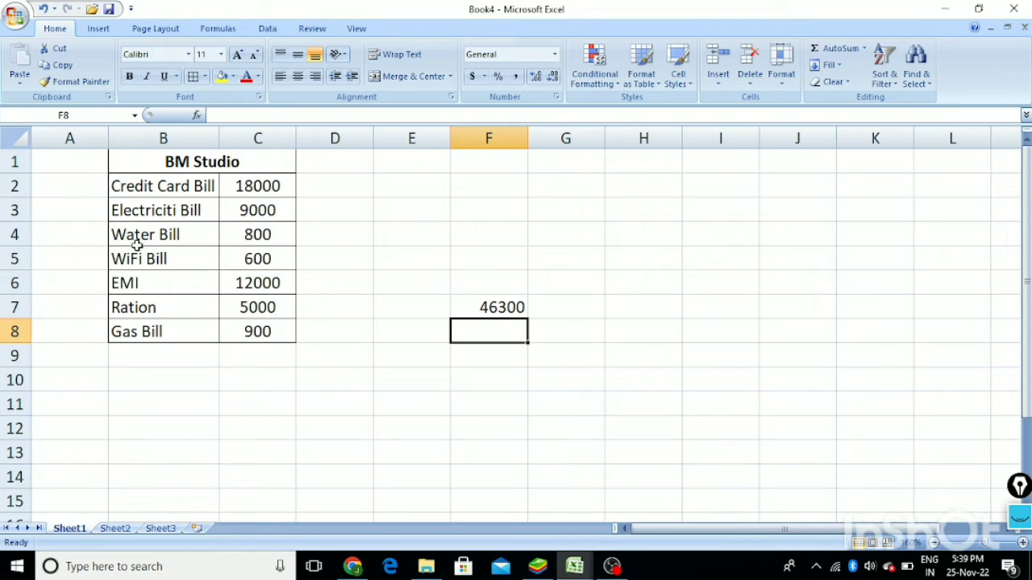
Change the Water Bill amount in C4 to 900
double_click(258, 235)
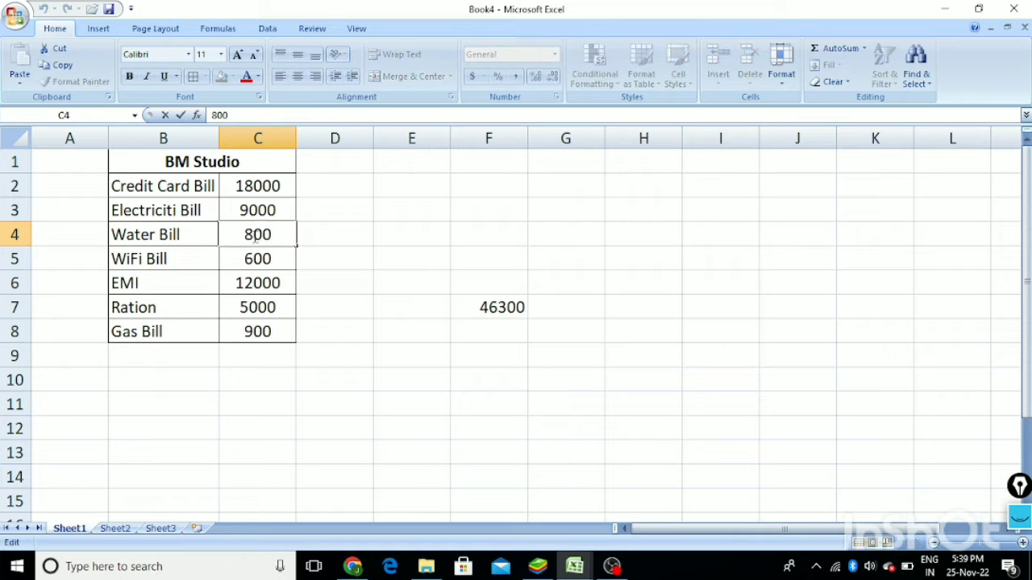
key(BackSpace)
text(9)
key(Return)
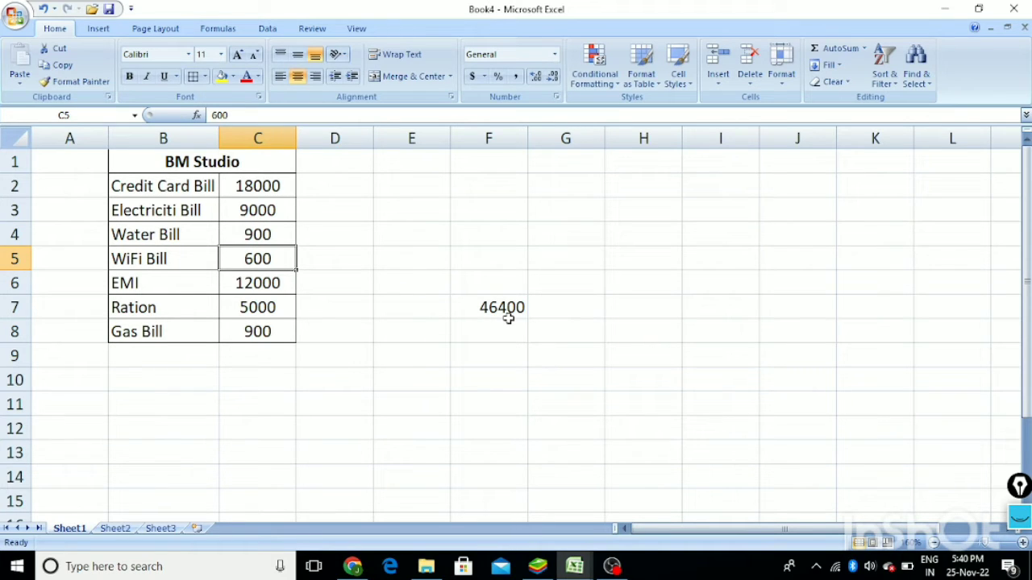
Change the WiFi Bill amount in C5 to 500
double_click(263, 259)
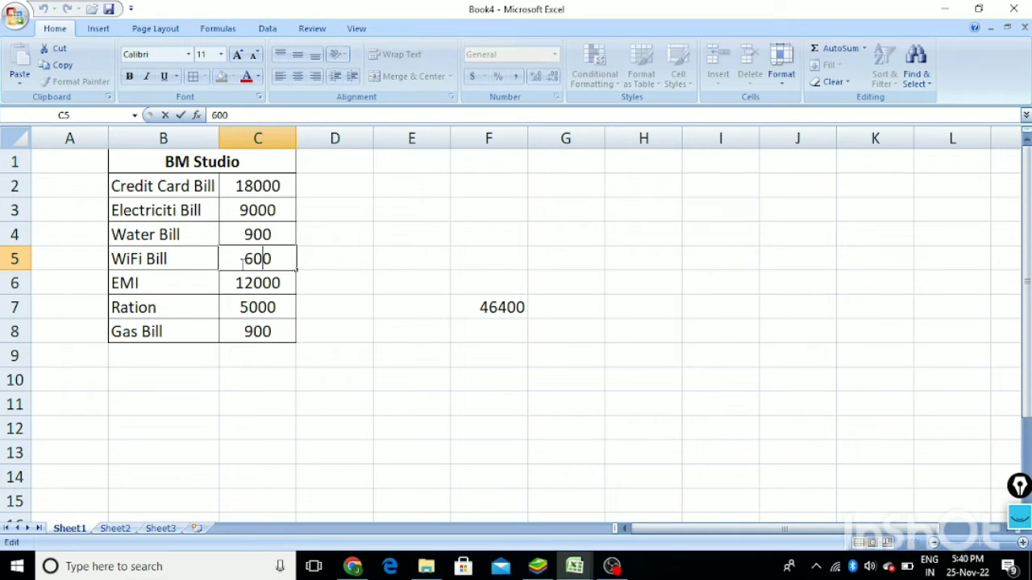
click(253, 259)
key(BackSpace)
text(5)
key(Return)
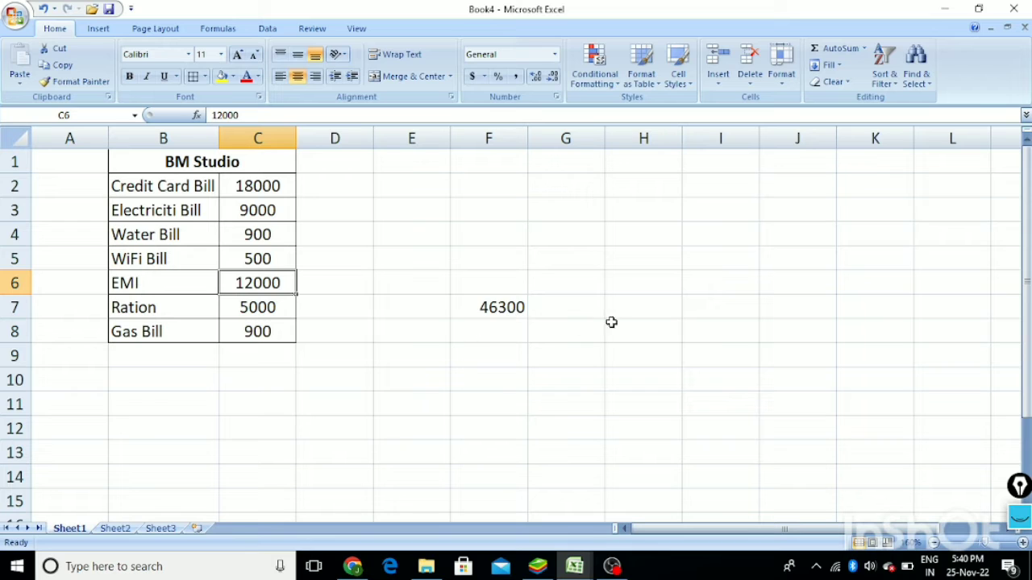
Clear the SUM formula from F7 and look at the AutoSum function choices for cell C9
click(470, 311)
key(BackSpace)
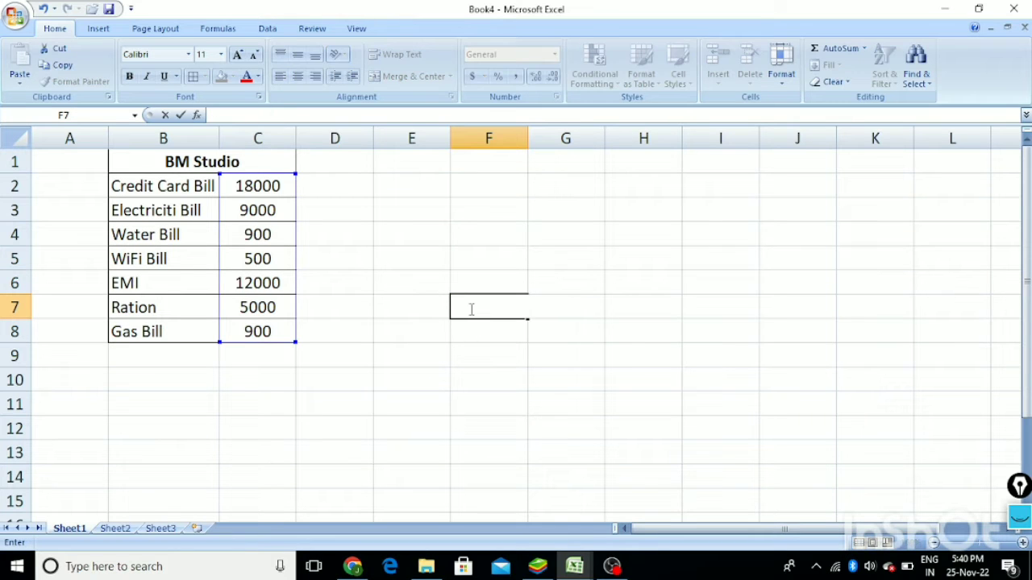
click(267, 359)
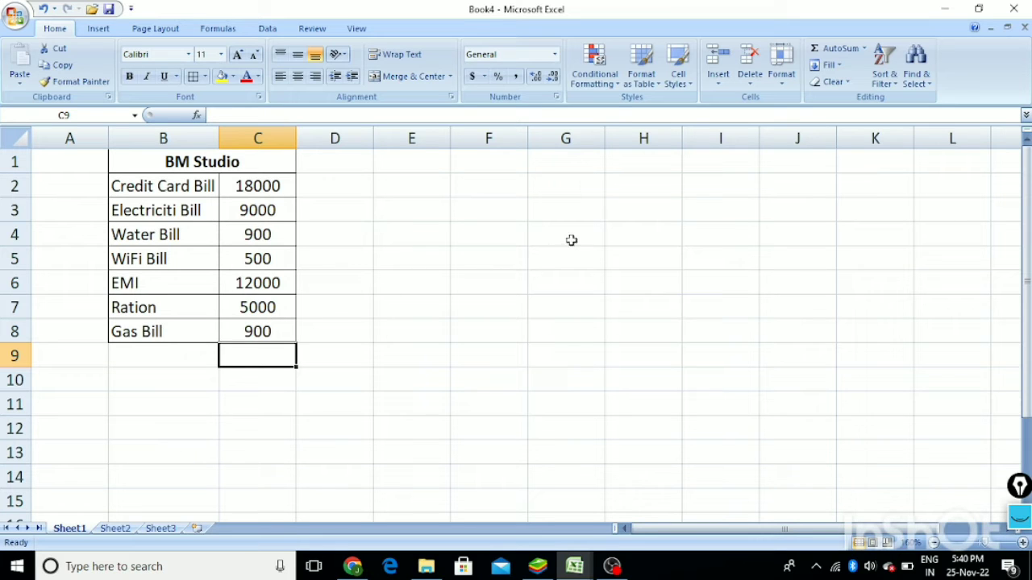
click(864, 48)
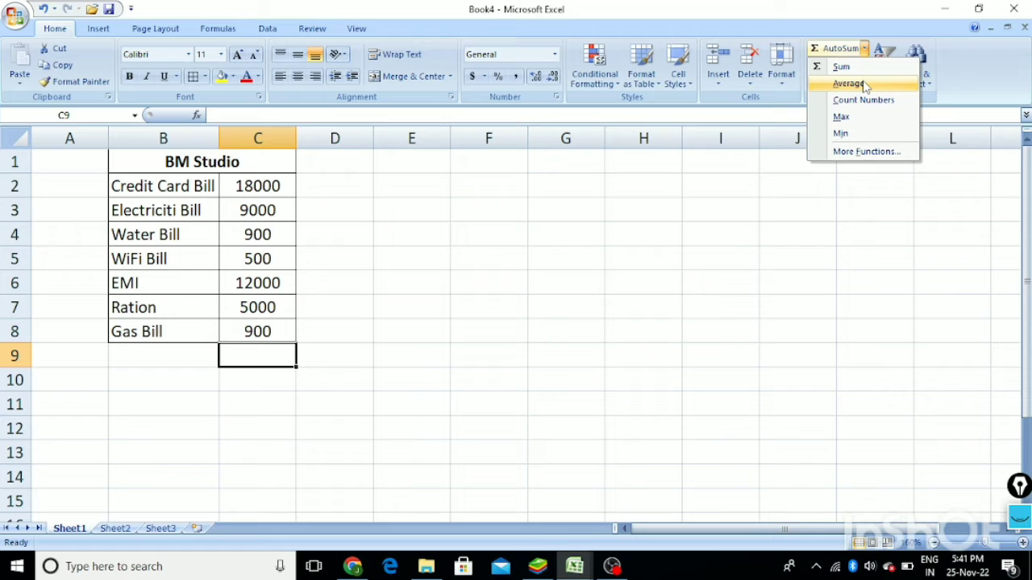
click(482, 186)
Start a subject list in column F by entering hindi in F2 and english in F3
click(482, 184)
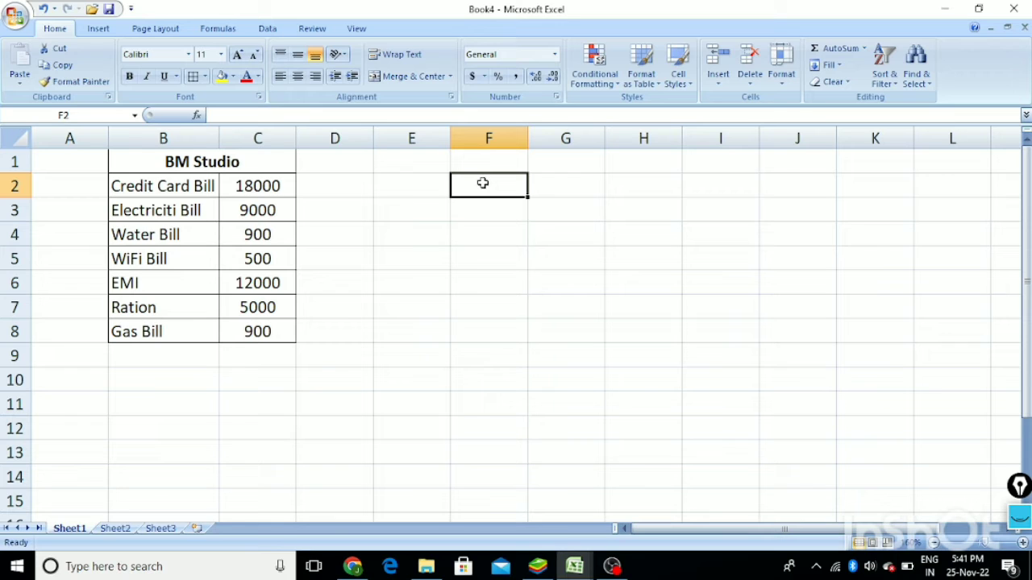
text(hid)
key(BackSpace)
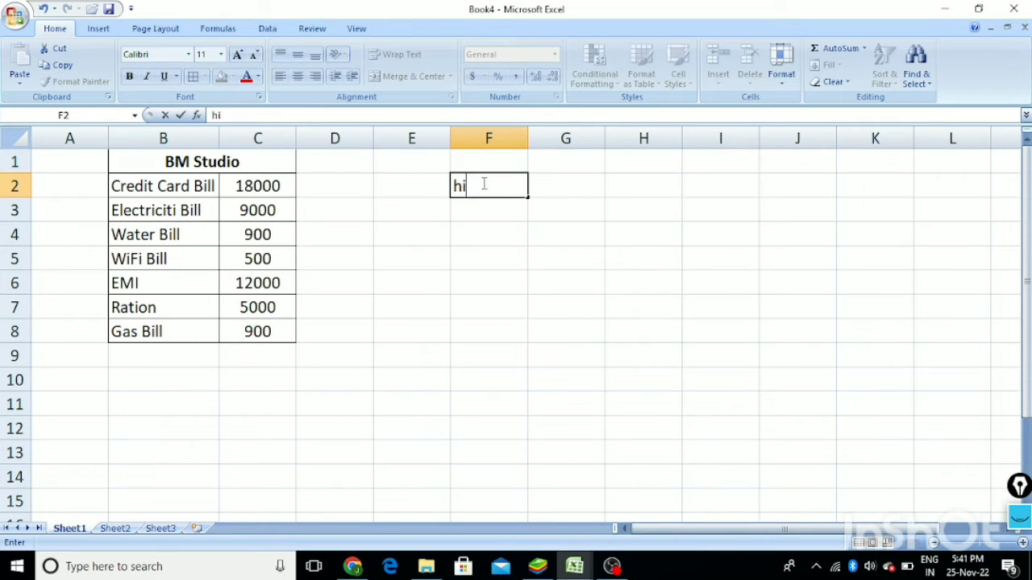
text(ndi)
key(Return)
text(english)
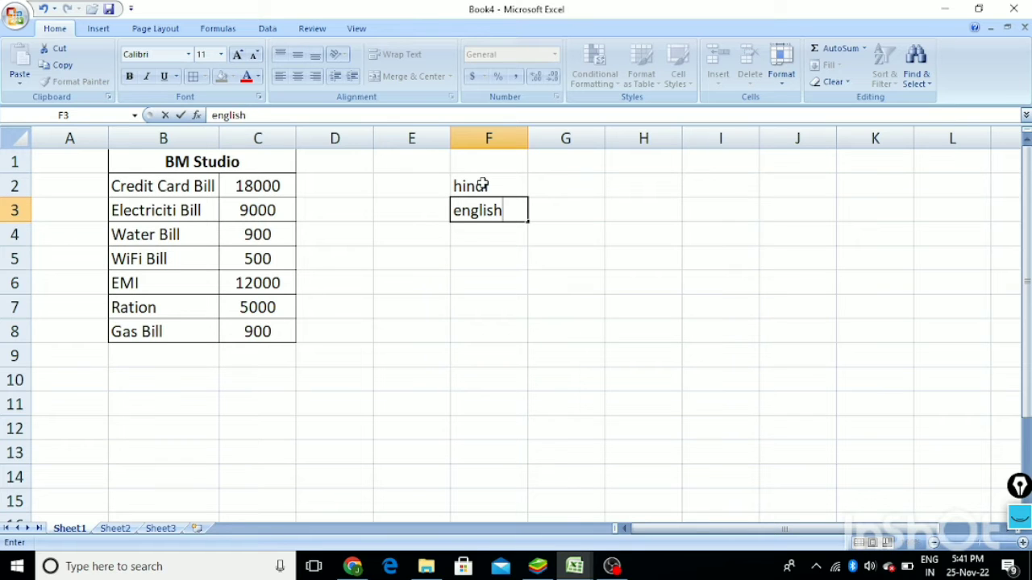
key(Return)
Add the subjects math in F4 and sanskrit in F5 to the list
text(a)
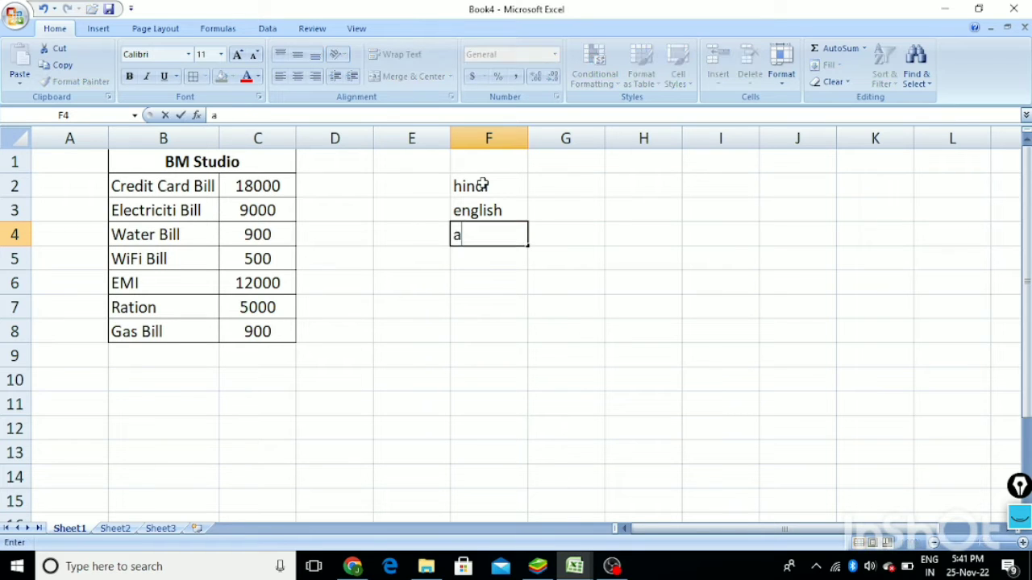
key(BackSpace)
text(math)
key(Return)
text(sam)
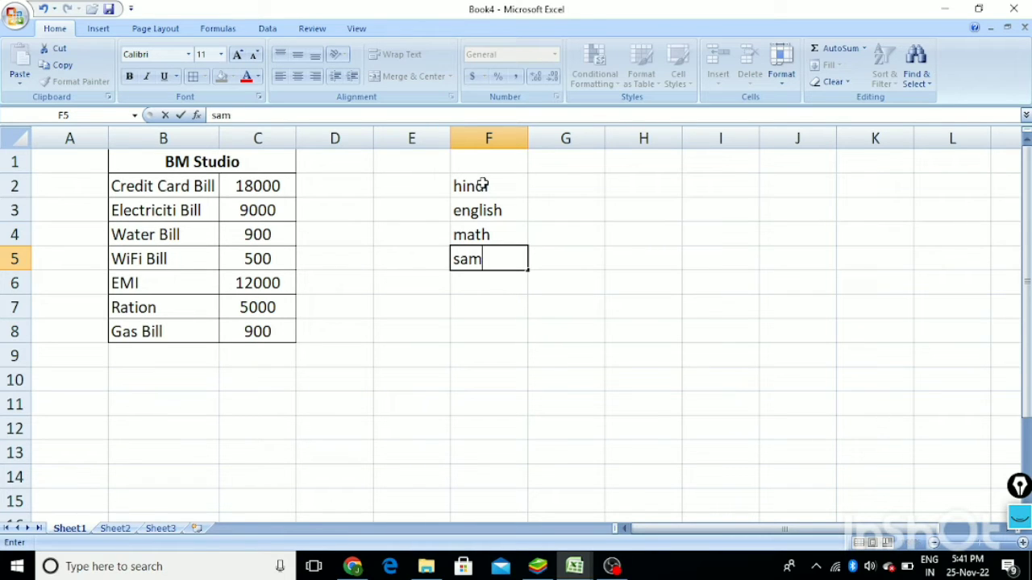
key(BackSpace)
text(nskrit)
key(Return)
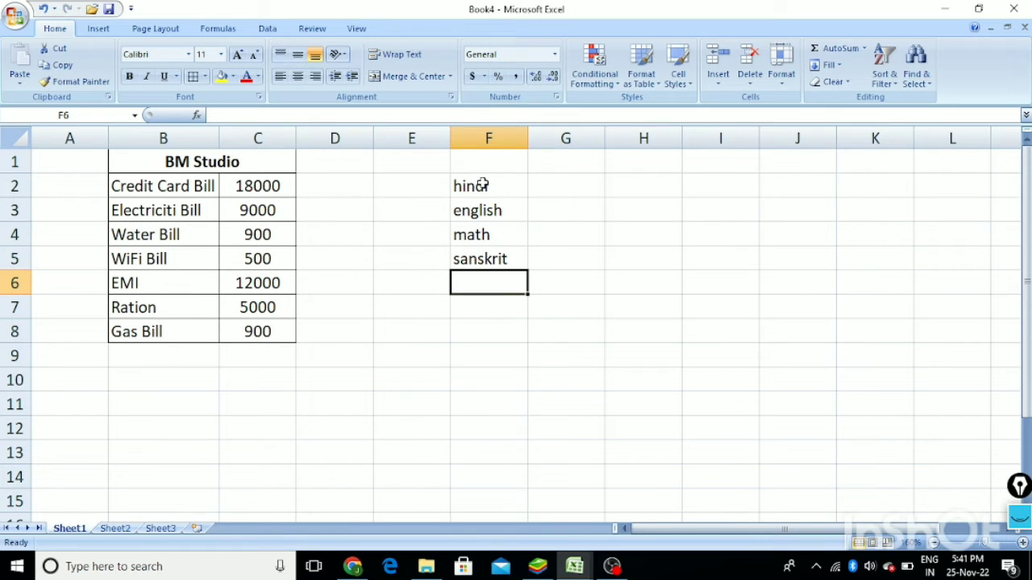
Enter sceince in F6 and social sceince in F7, and select the whole subject column F
text(s)
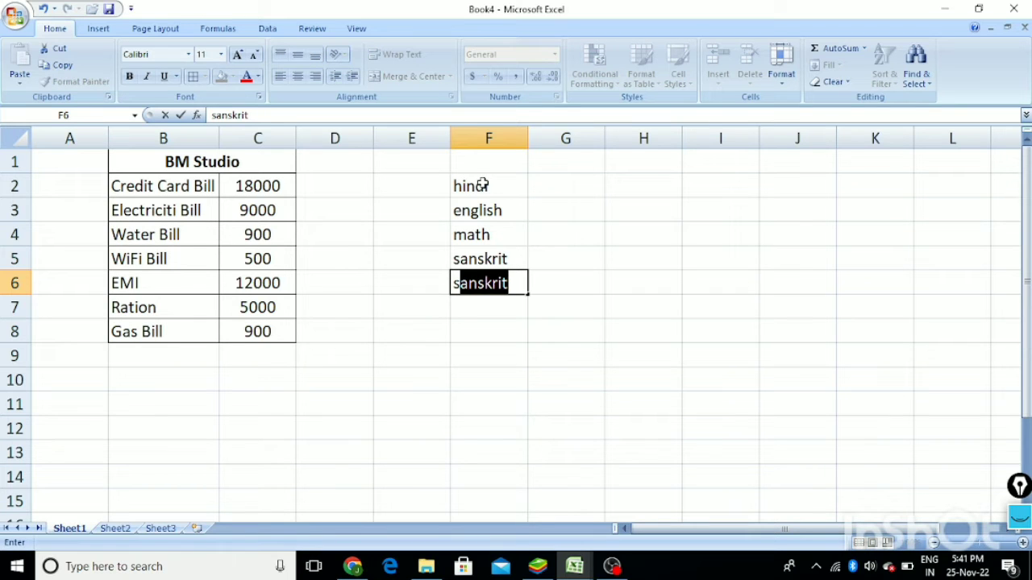
text(ce)
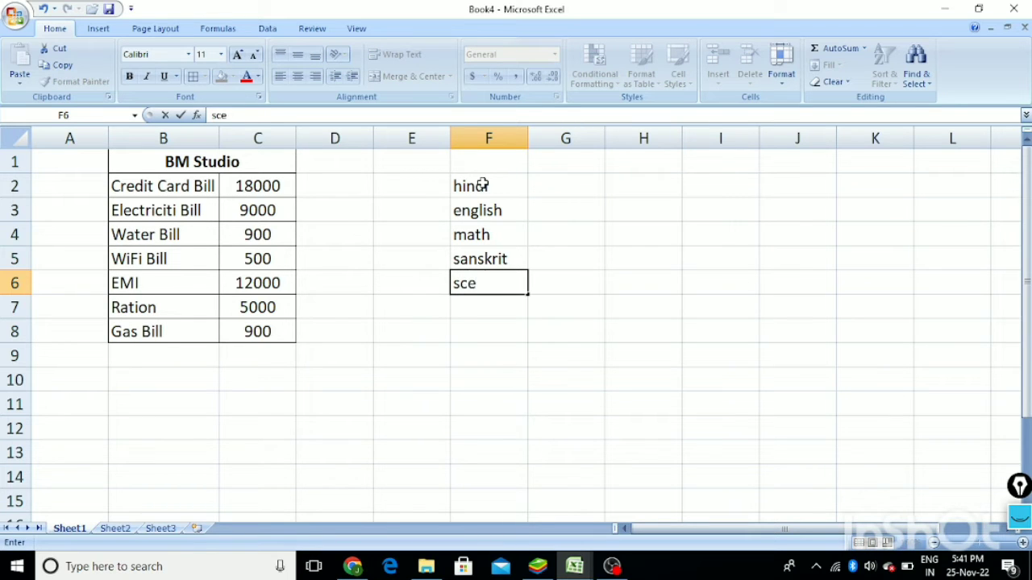
text(in)
key(BackSpace)
text(ince)
key(Return)
text(soc)
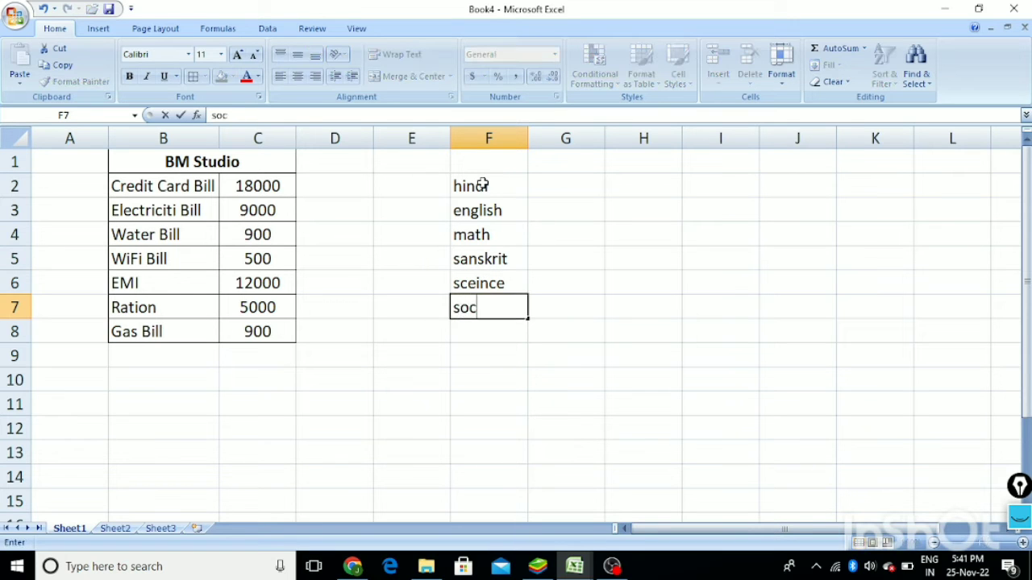
text(ial sceince)
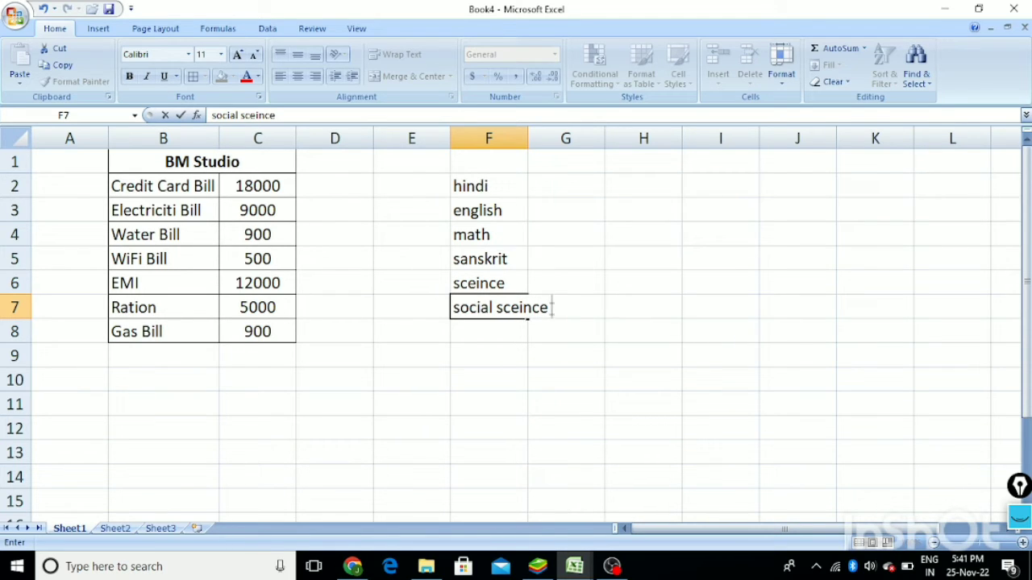
click(514, 139)
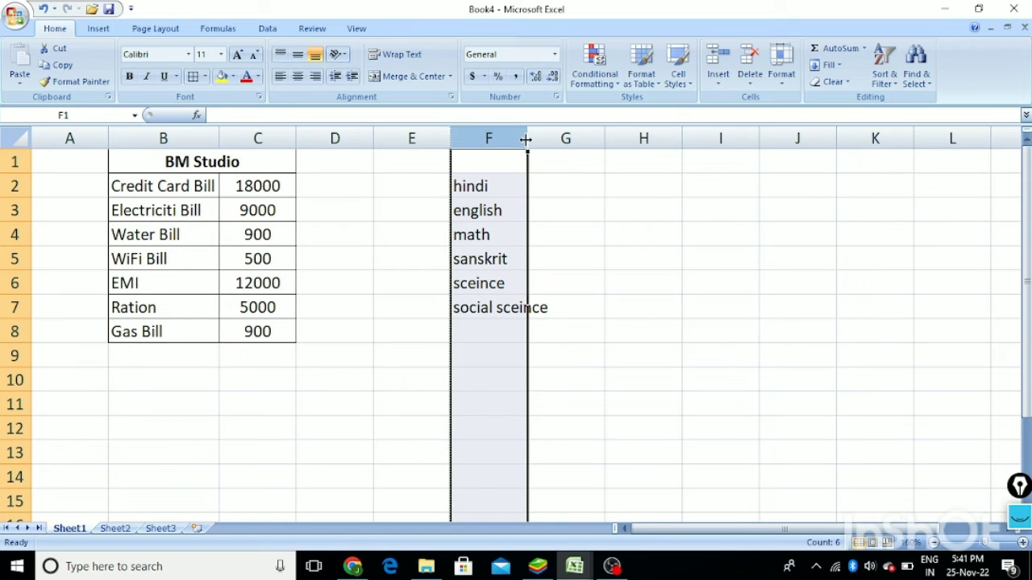
Widen column F to fit the longest subject, and enter the marks 50, 40 and 70 in G2 to G4
drag(525, 139, 554, 140)
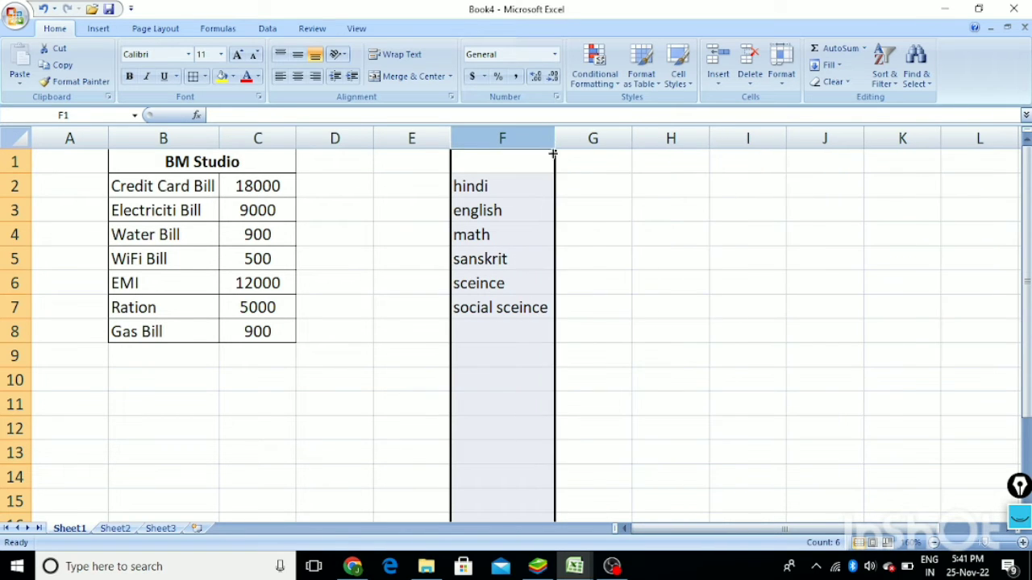
click(599, 187)
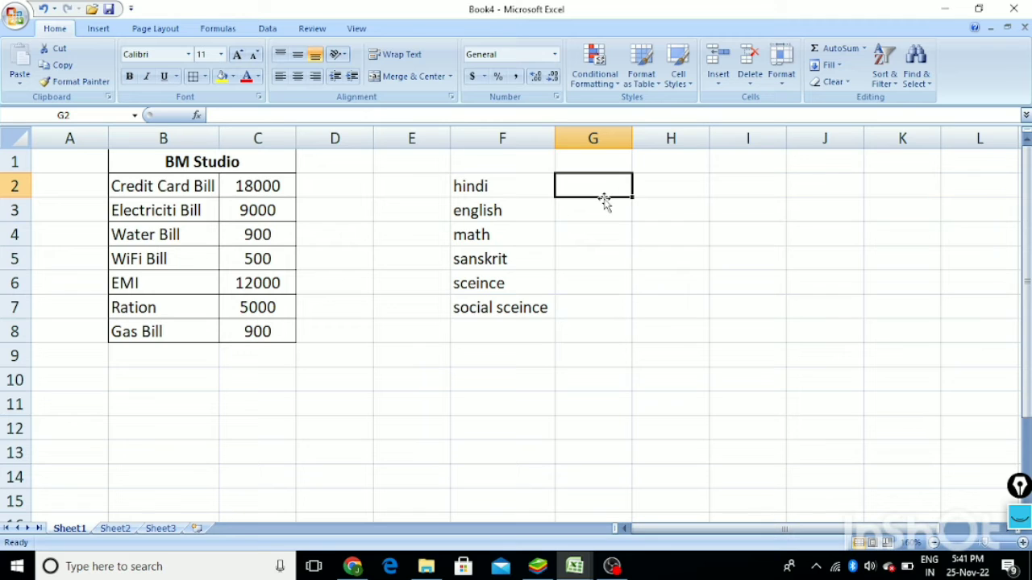
text(50)
key(Return)
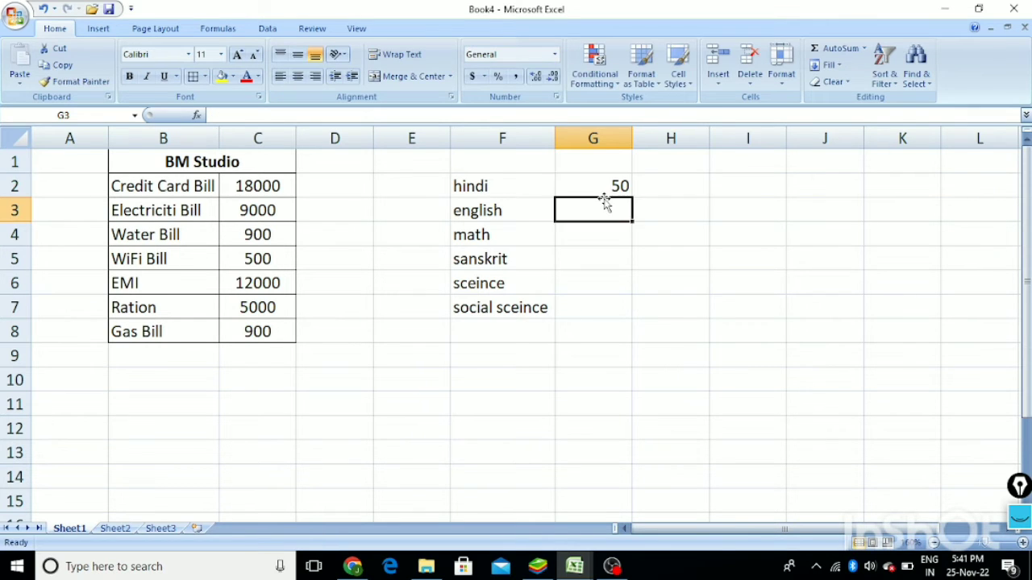
text(40)
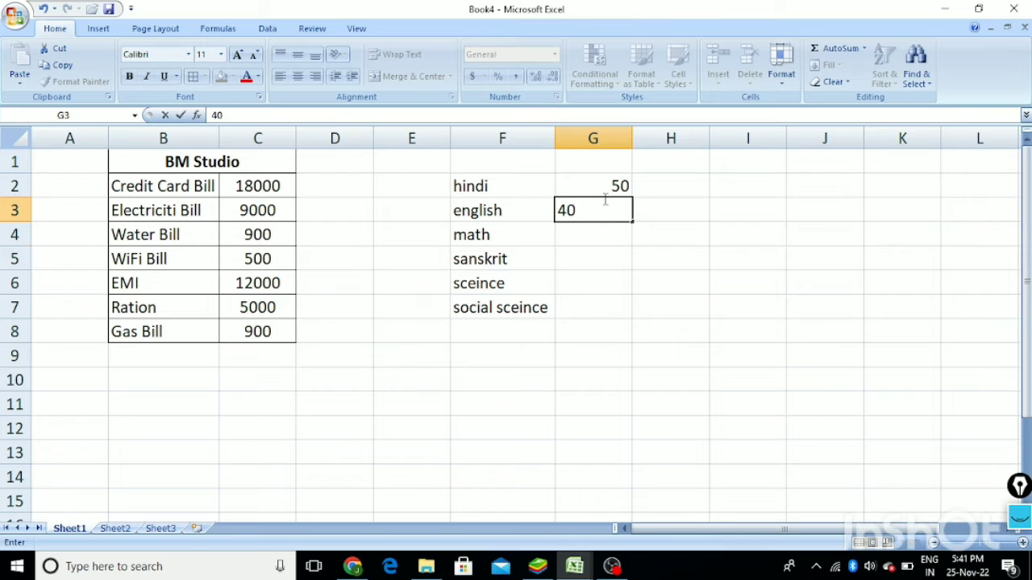
key(Return)
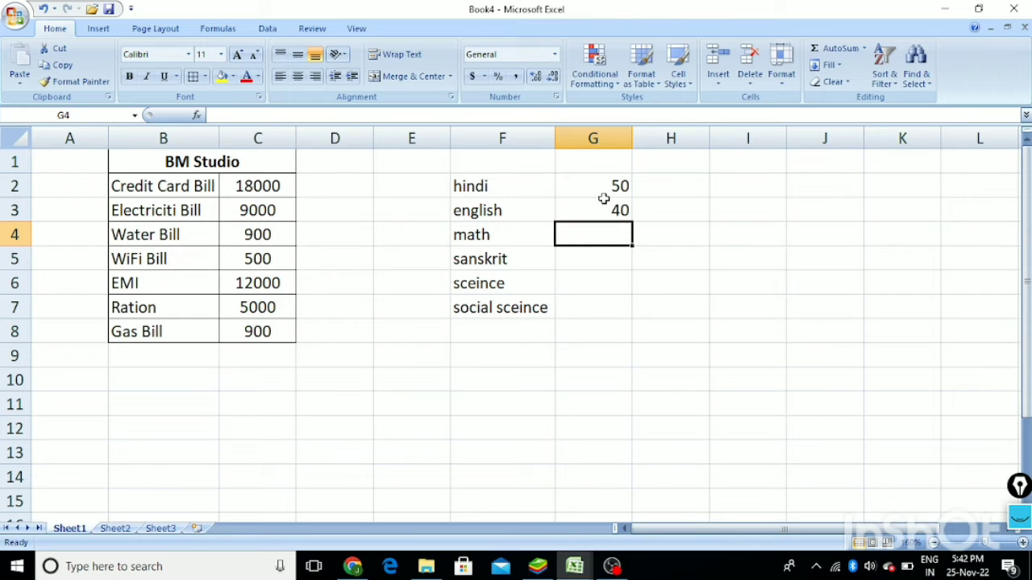
text(70)
key(Return)
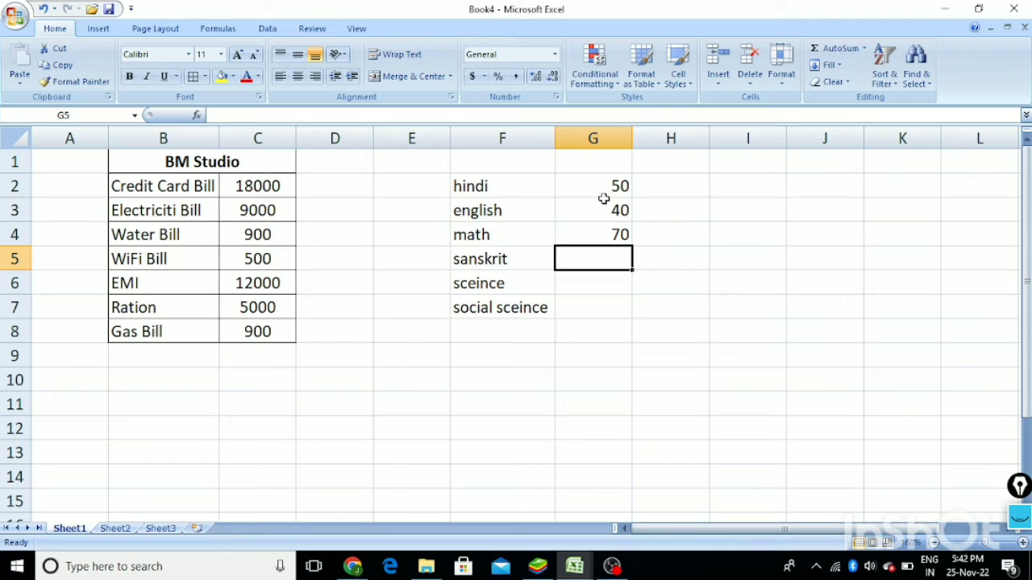
Enter the marks 80, 60 and 70 in G5 to G7, and center the marks in G2:G7
text(80)
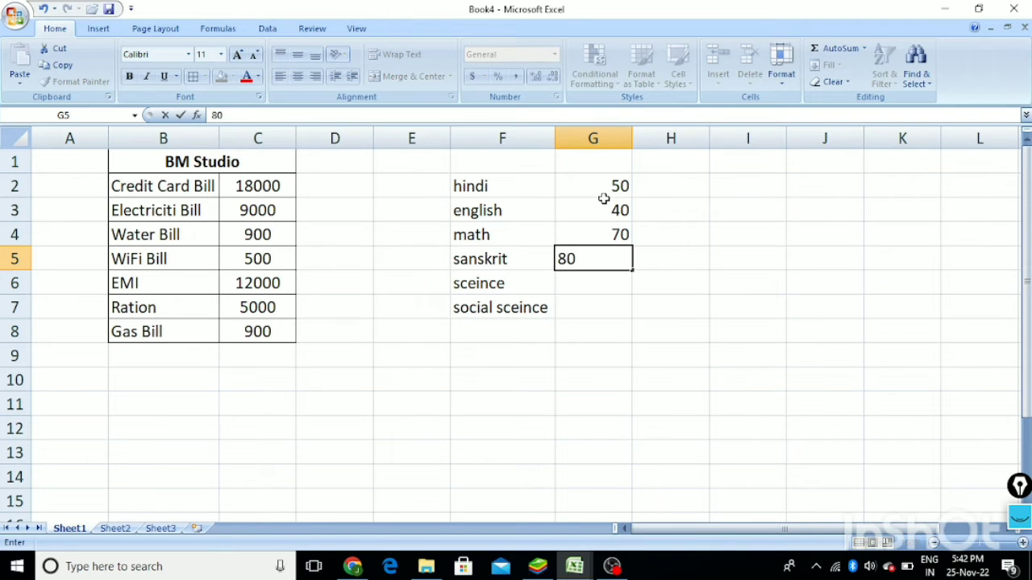
key(Return)
text(60)
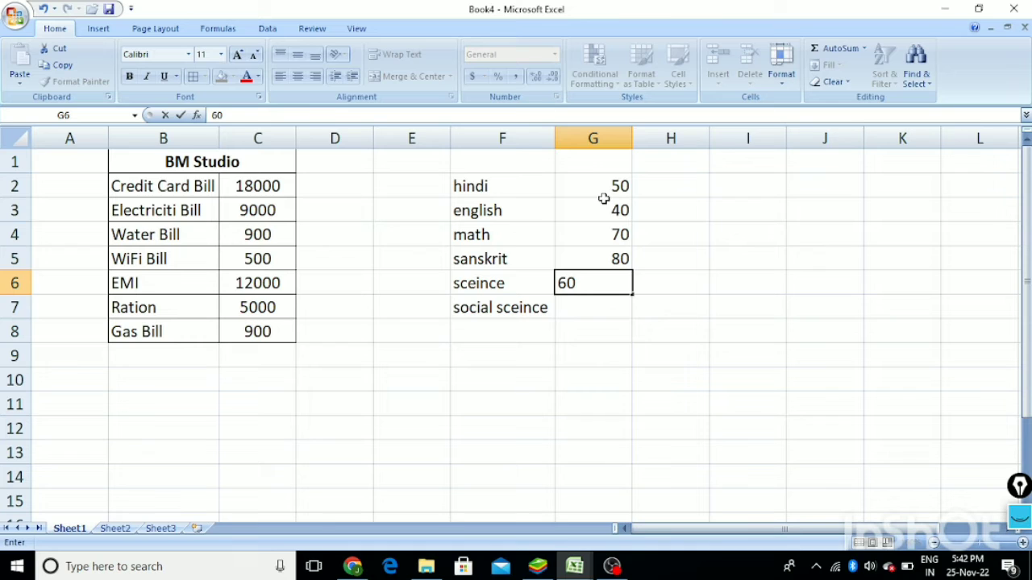
key(Return)
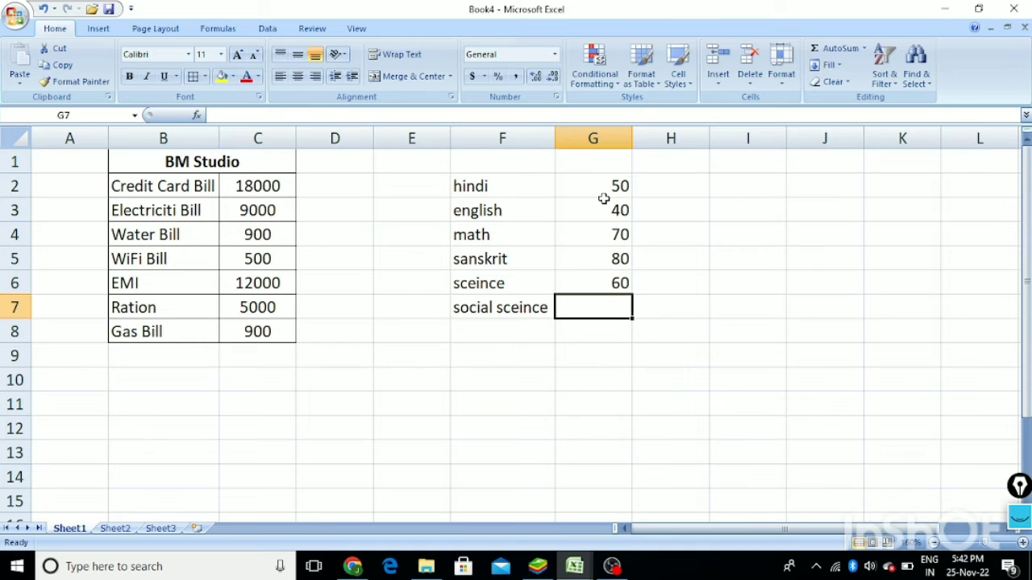
text(0)
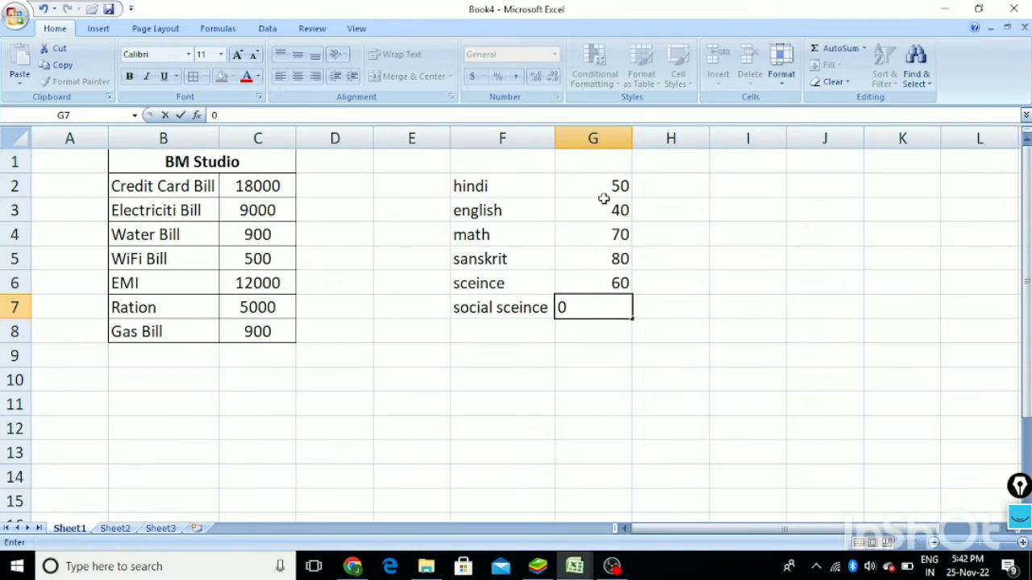
key(BackSpace)
text(70)
key(Return)
drag(585, 185, 609, 304)
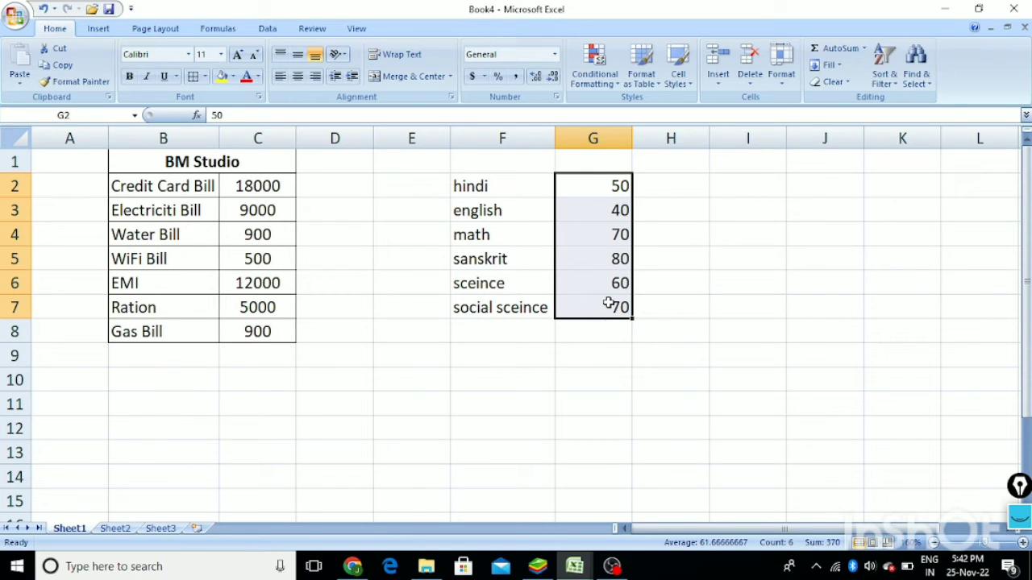
click(299, 77)
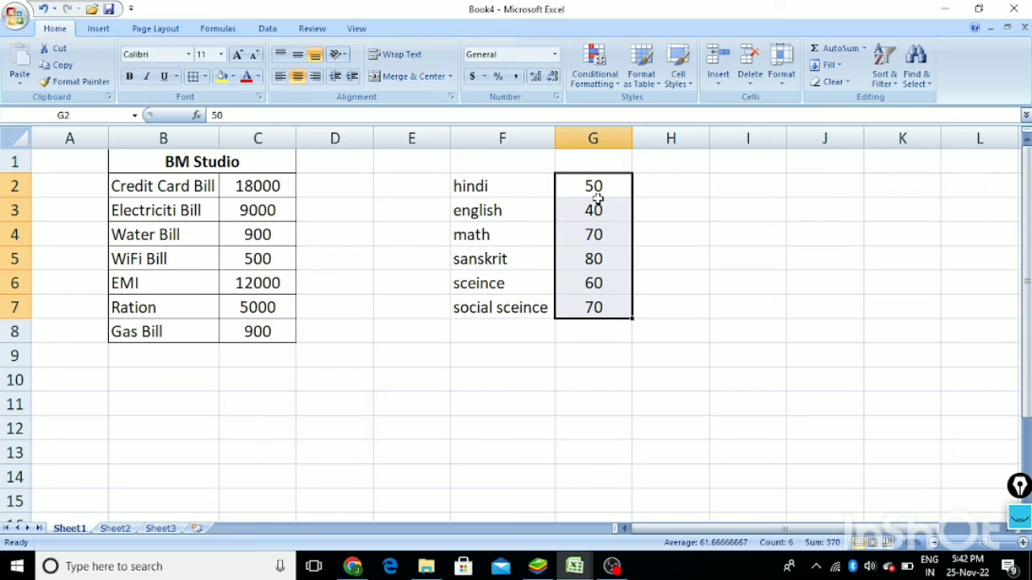
Enter the title marksheet in F1, and merge and center it across F1:G1
click(467, 162)
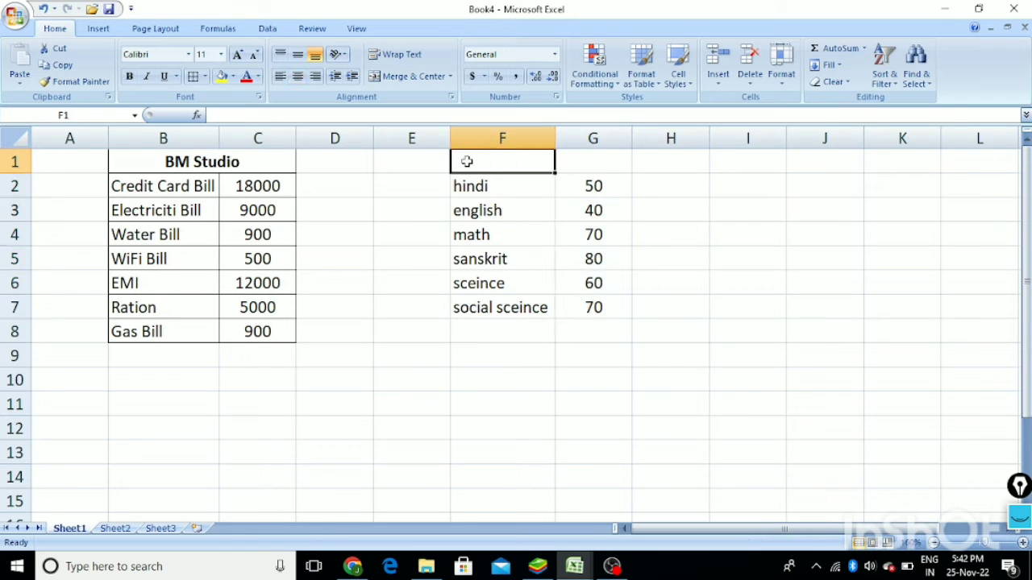
text(mar)
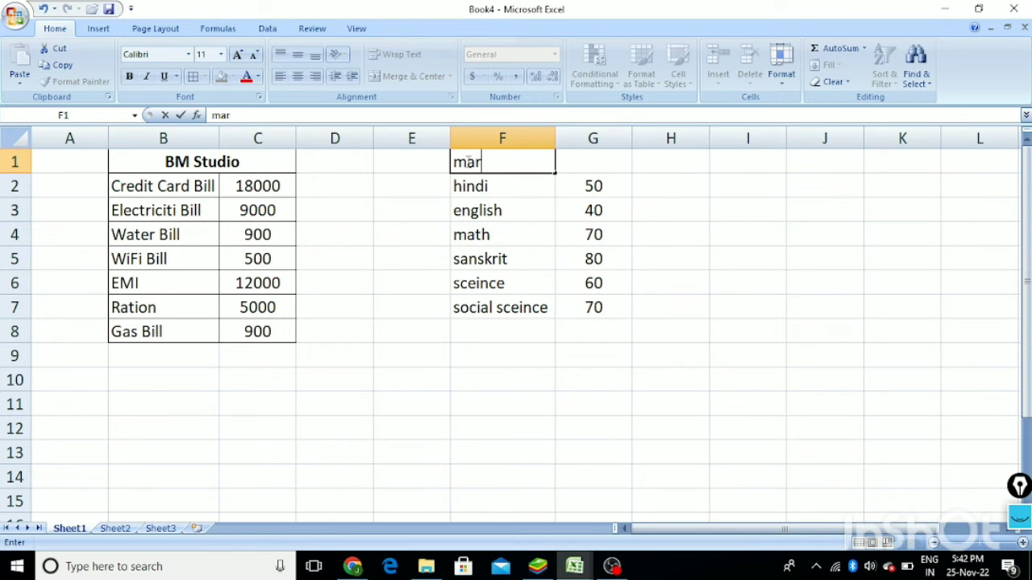
text(ksheet)
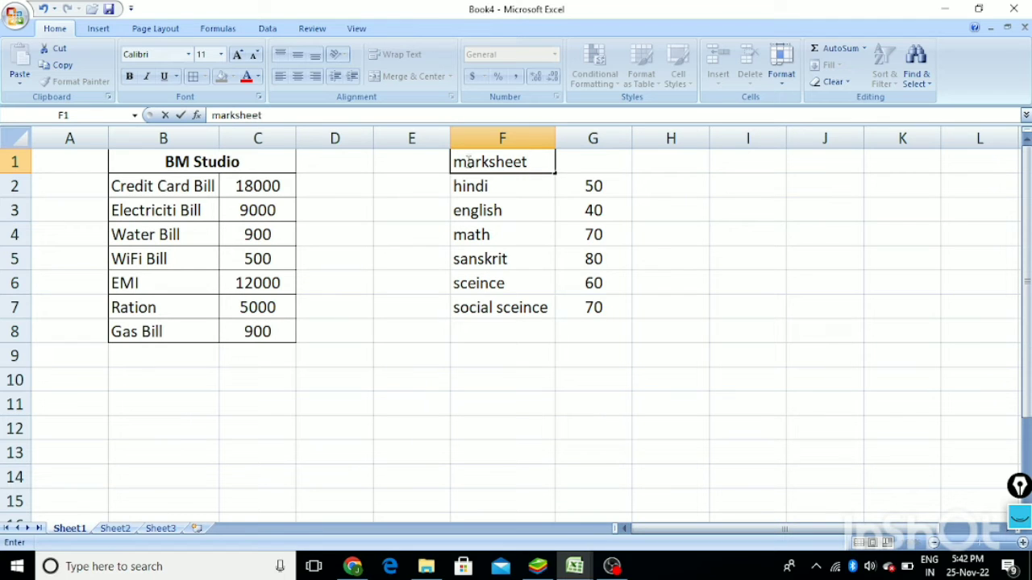
click(562, 166)
click(523, 169)
drag(546, 159, 562, 162)
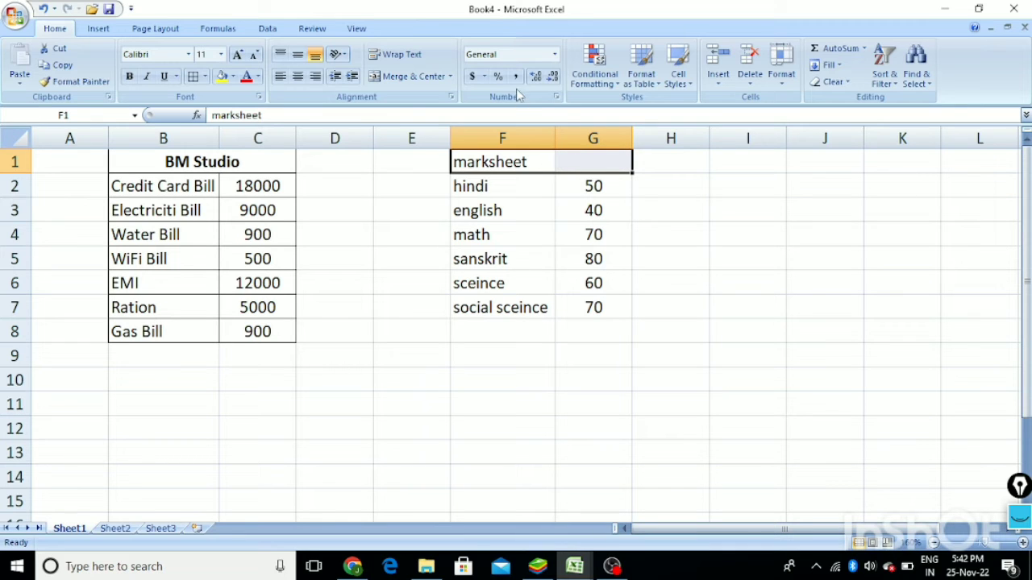
click(440, 77)
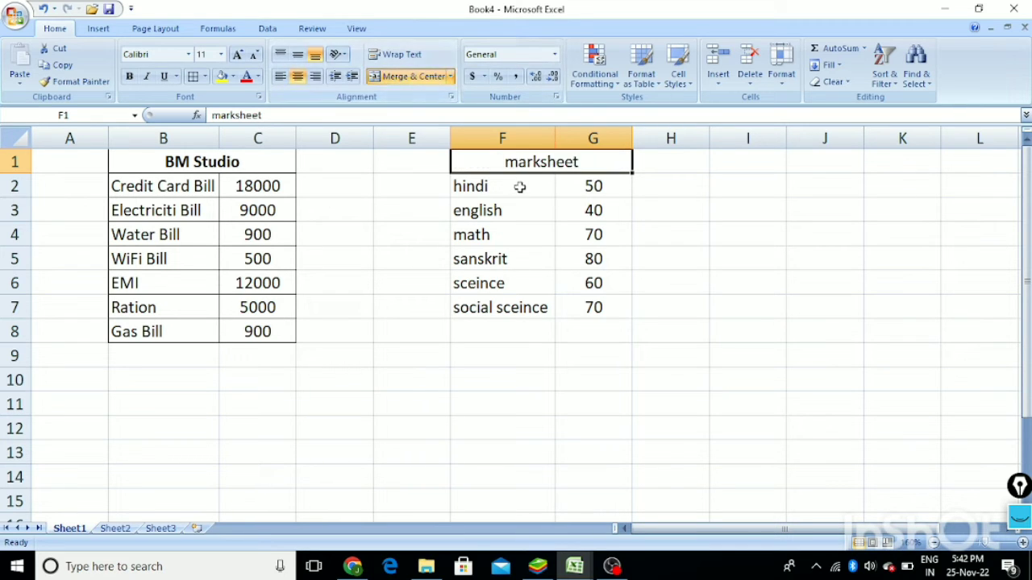
Make the marksheet title bold and apply borders to all cells of the table F1:G7
click(129, 76)
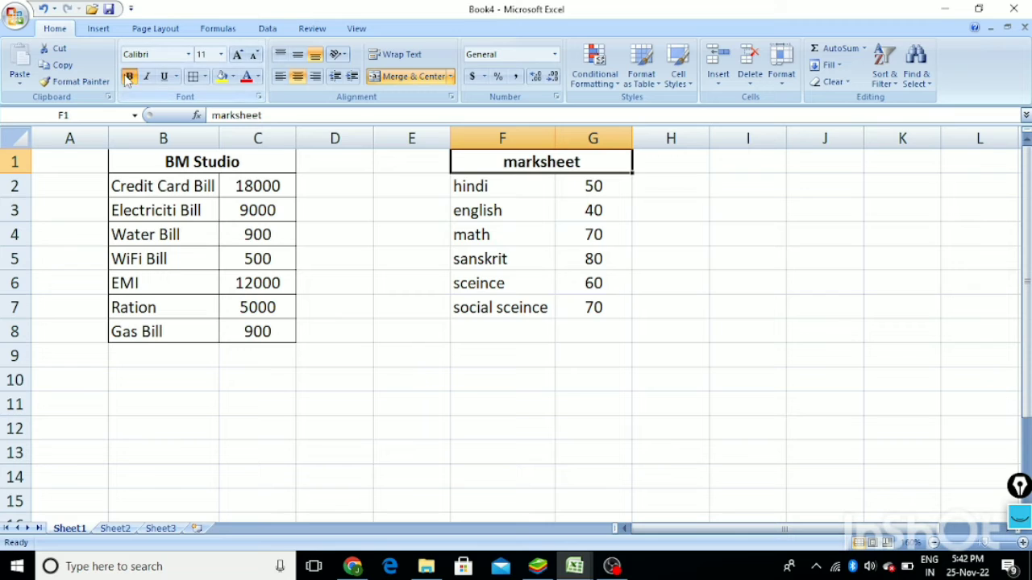
drag(472, 174, 482, 307)
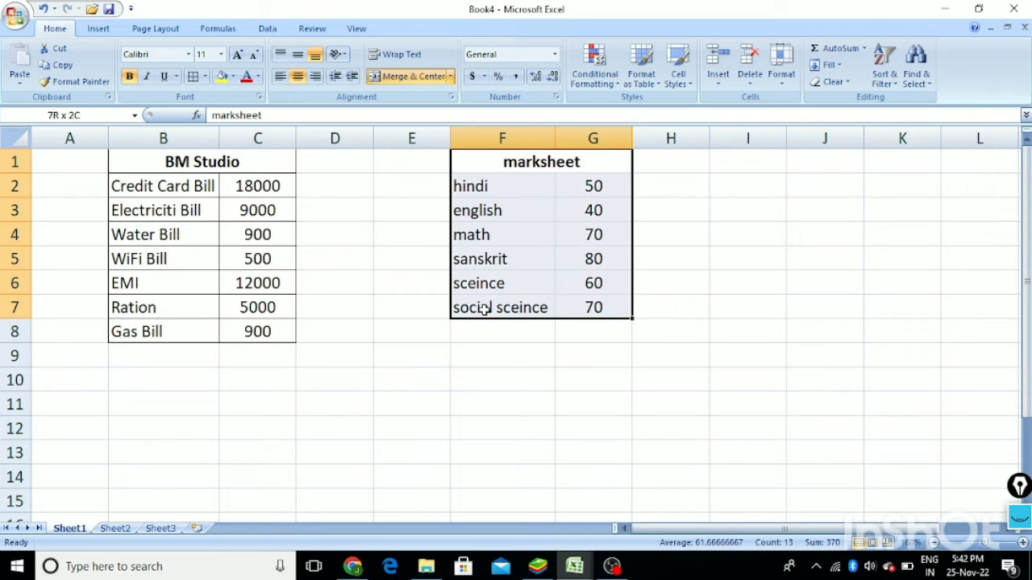
click(193, 76)
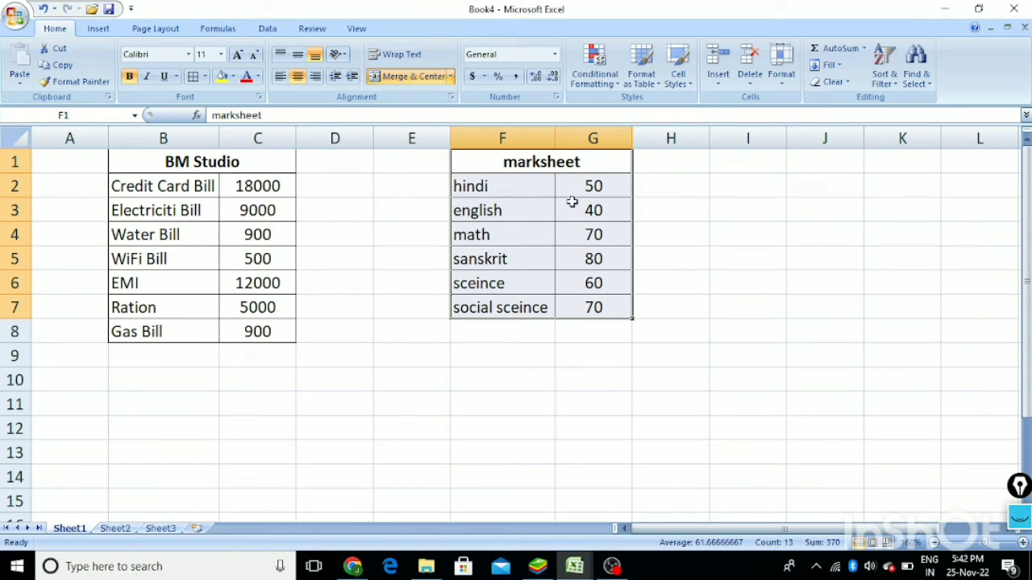
Calculate the average of the marks G2:G7 in G8 with the AutoSum Average function
drag(594, 188, 604, 331)
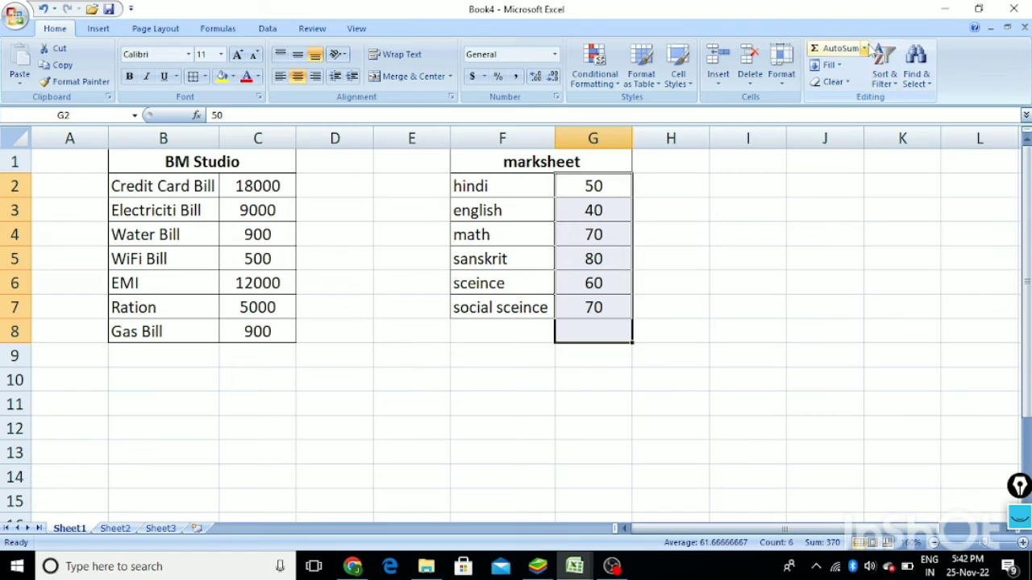
click(865, 49)
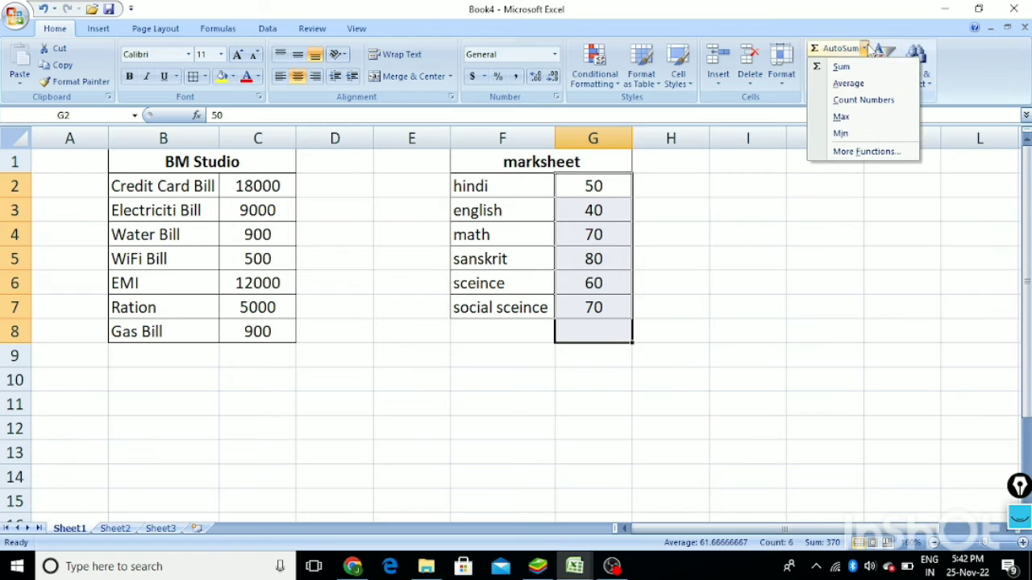
click(848, 84)
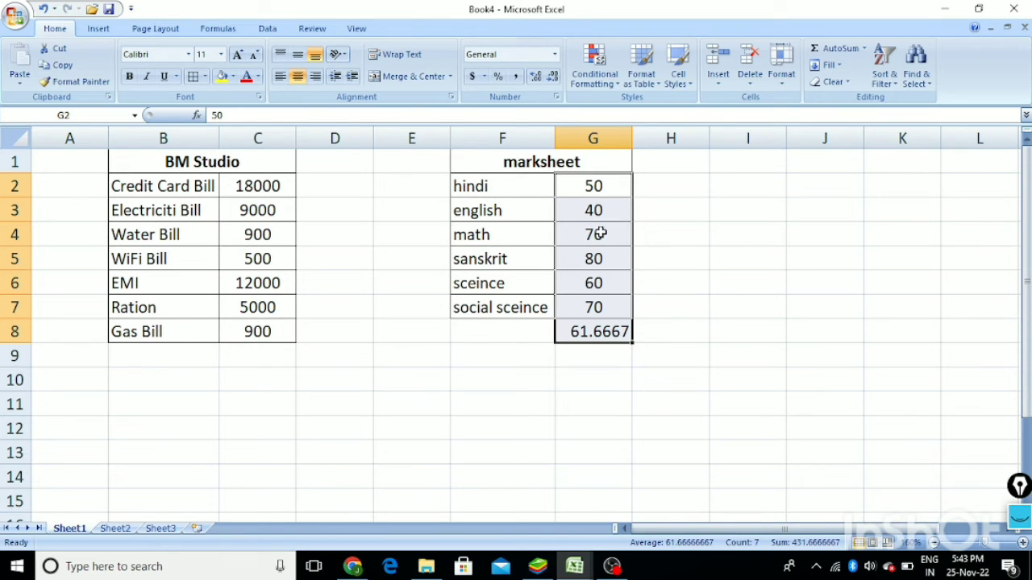
Replace the content of G8 with the manually entered formula =AVERAGE(G2:G7)
click(610, 331)
key(BackSpace)
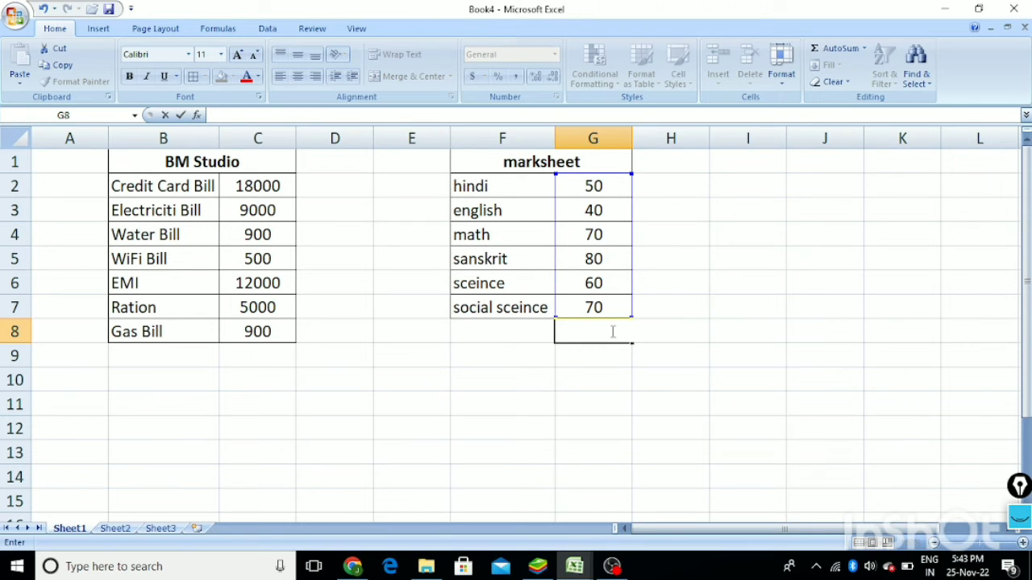
text(=ave)
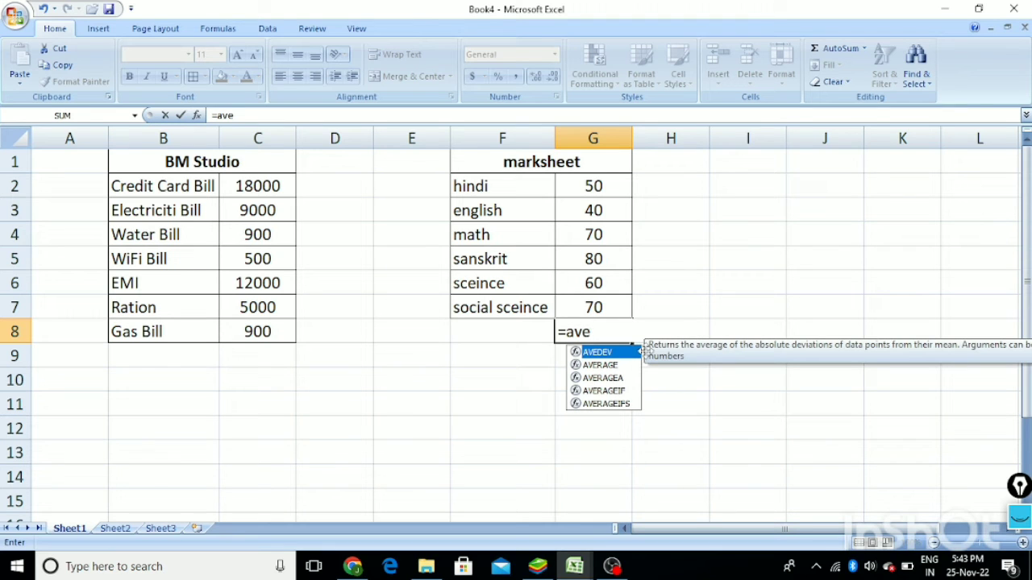
click(601, 367)
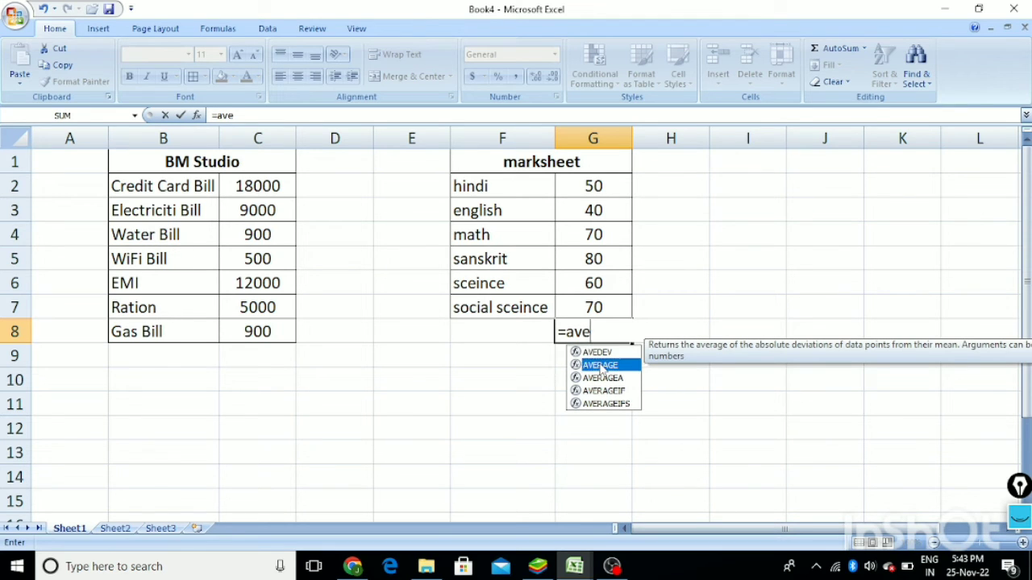
double_click(601, 367)
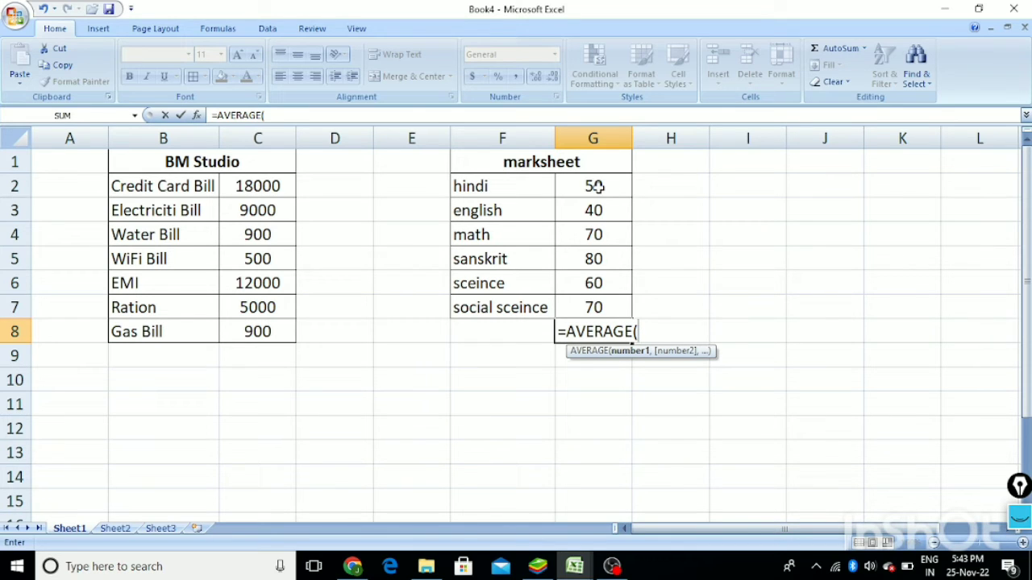
drag(595, 187, 596, 302)
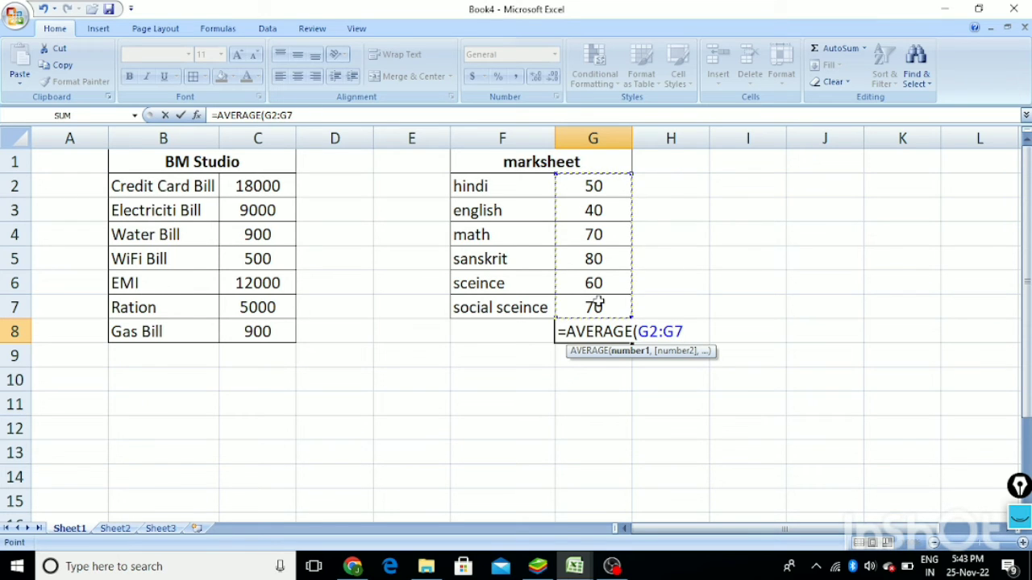
text())
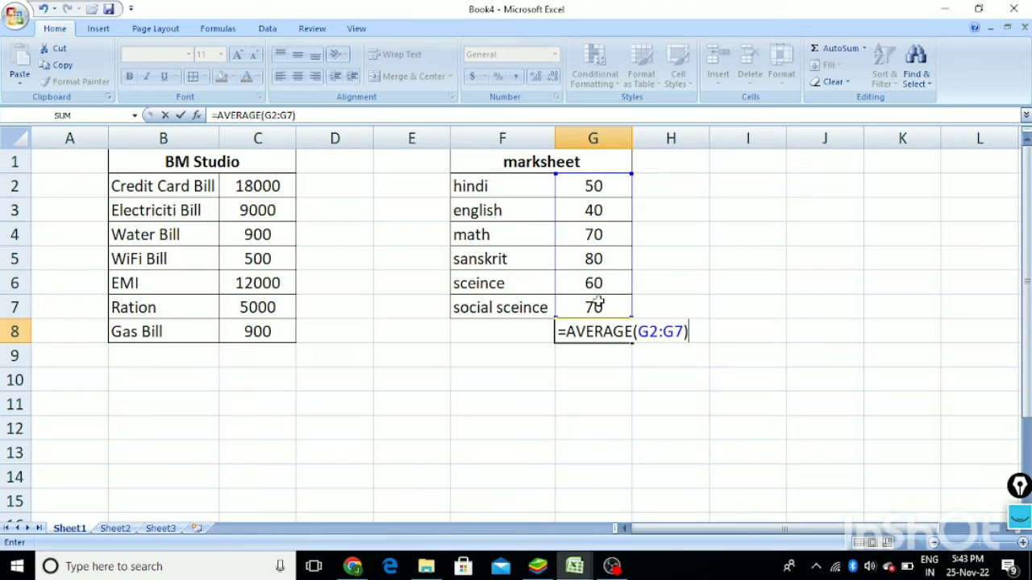
key(Return)
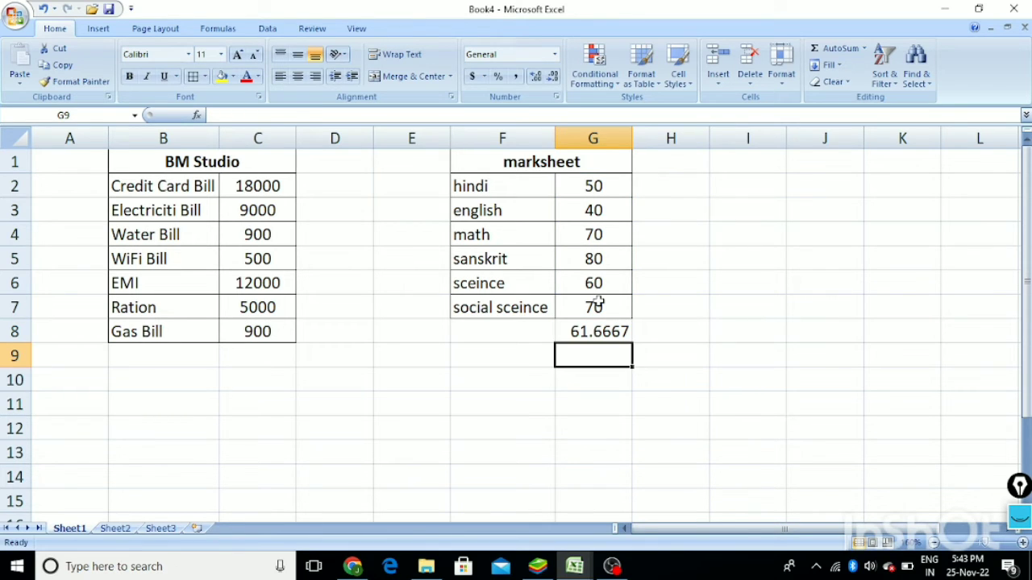
Replace the content of G8 with the formula =AVEDEV(G2:G7), choosing AVEDEV from the suggested functions
click(591, 332)
key(BackSpace)
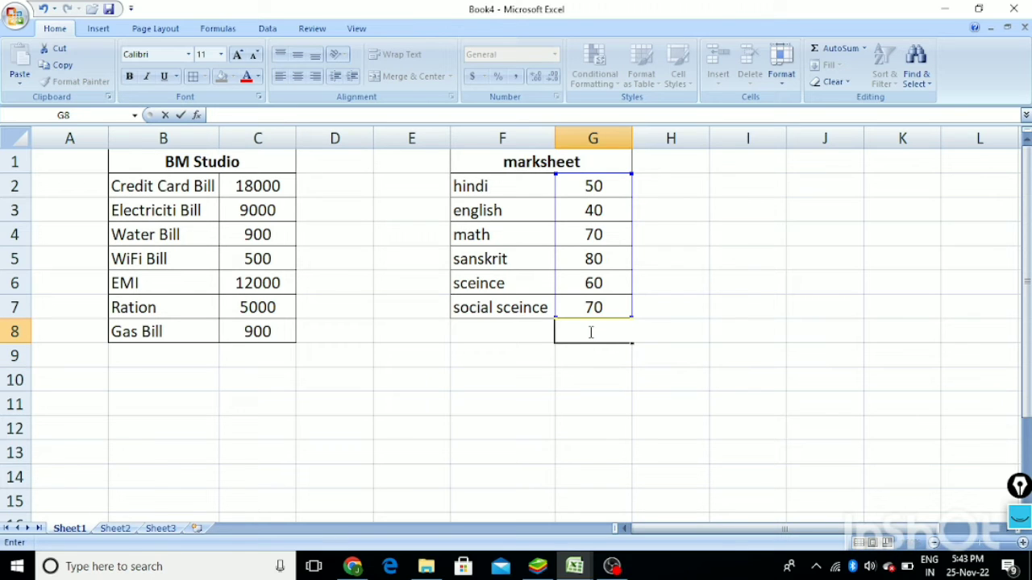
text(=)
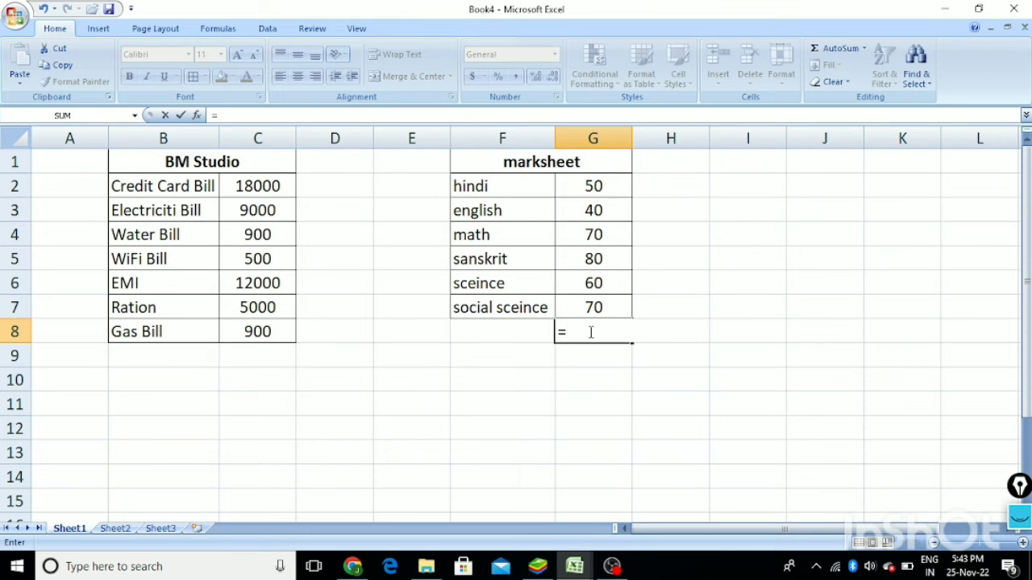
text(ave)
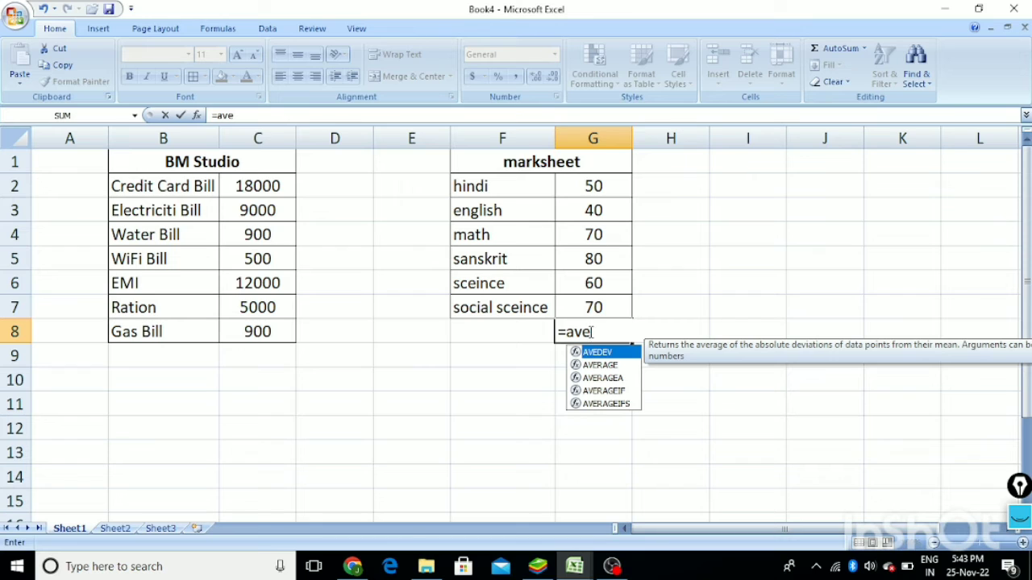
double_click(595, 353)
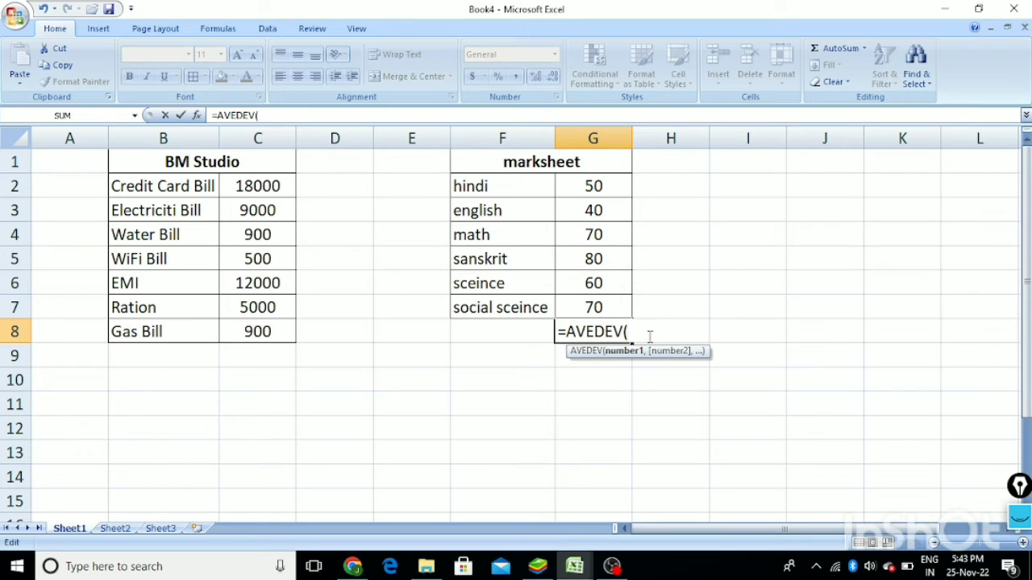
text(g2:)
text(g7))
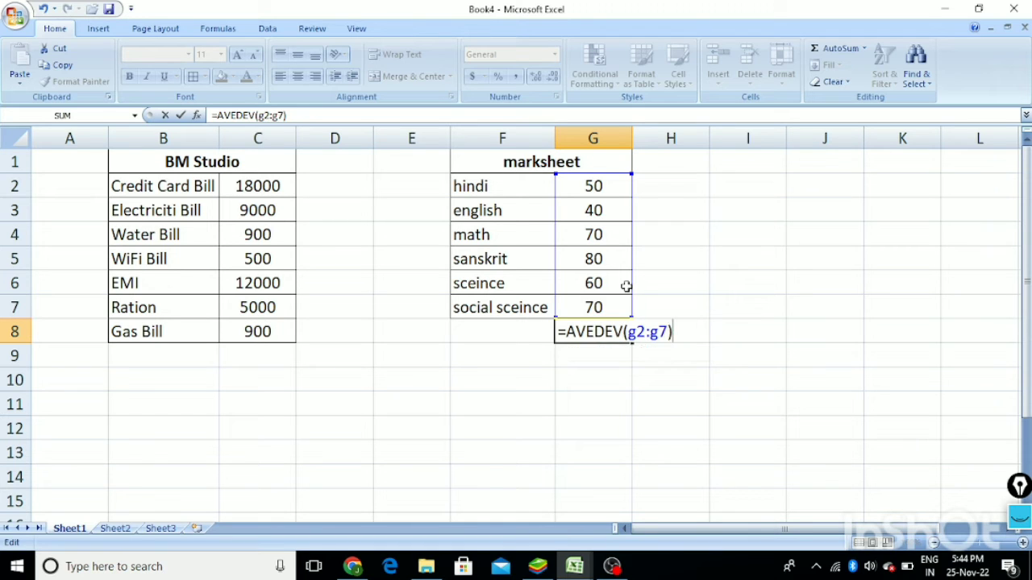
key(Return)
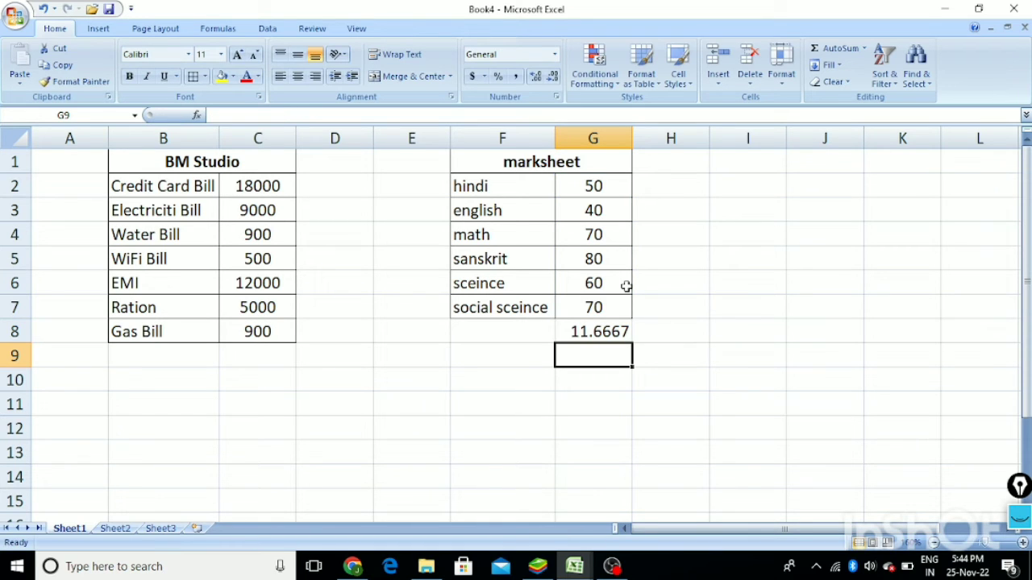
Replace the formula in G8 with =AVERAGE(G2:G7), choosing AVERAGE from the suggested functions and picking the range's end cells in the sheet
click(589, 334)
key(BackSpace)
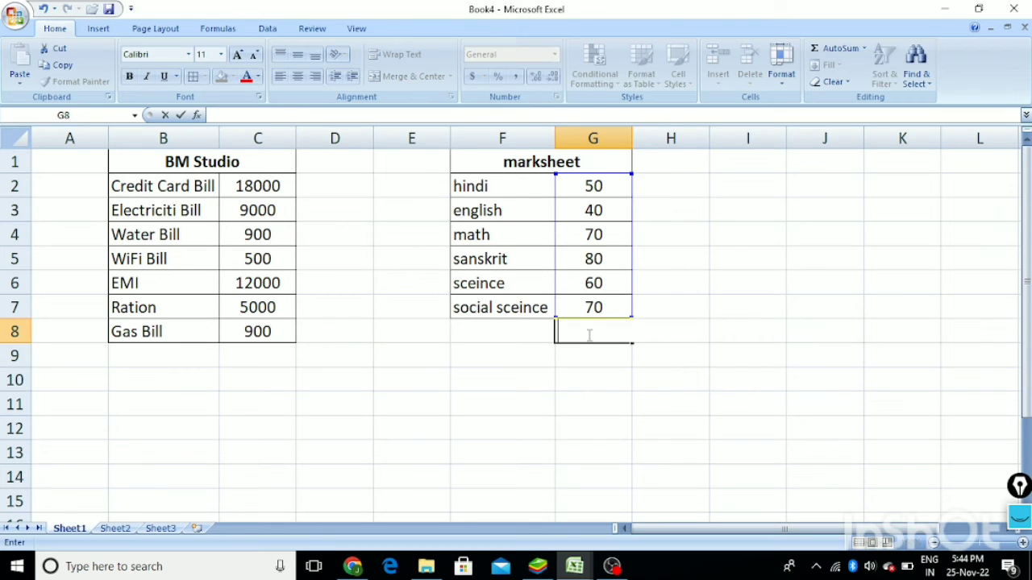
text(=ave)
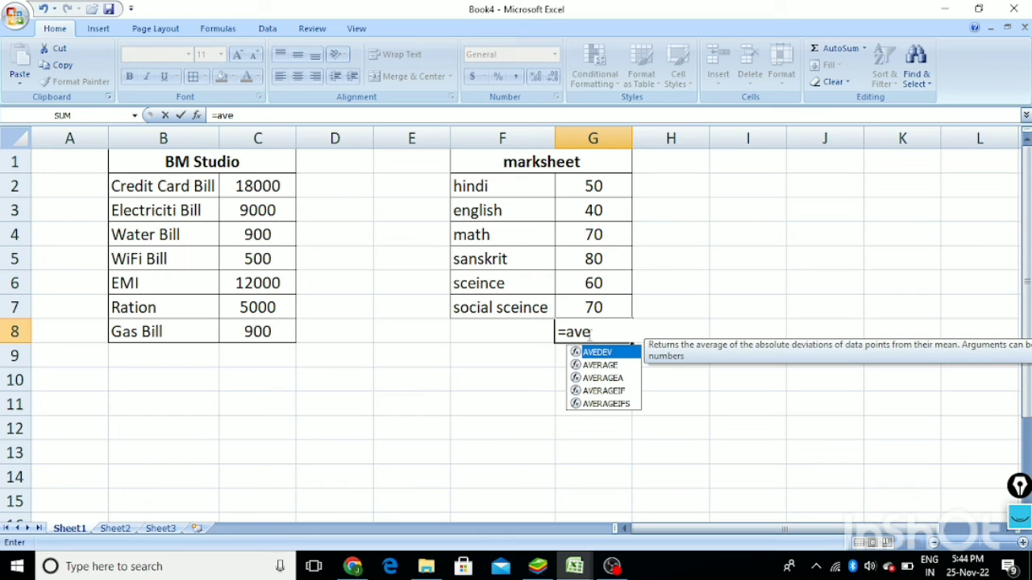
click(605, 367)
double_click(605, 368)
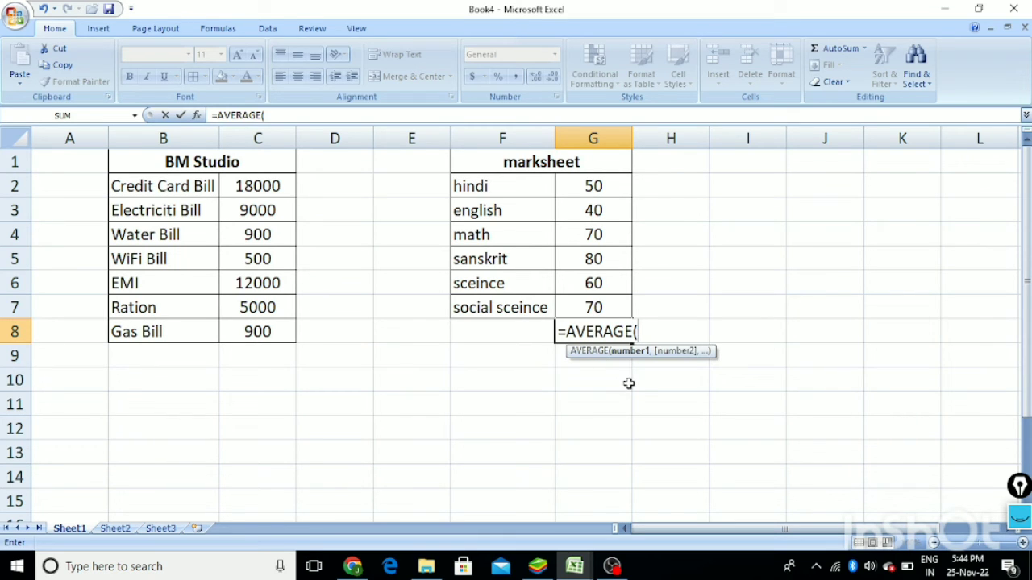
click(573, 185)
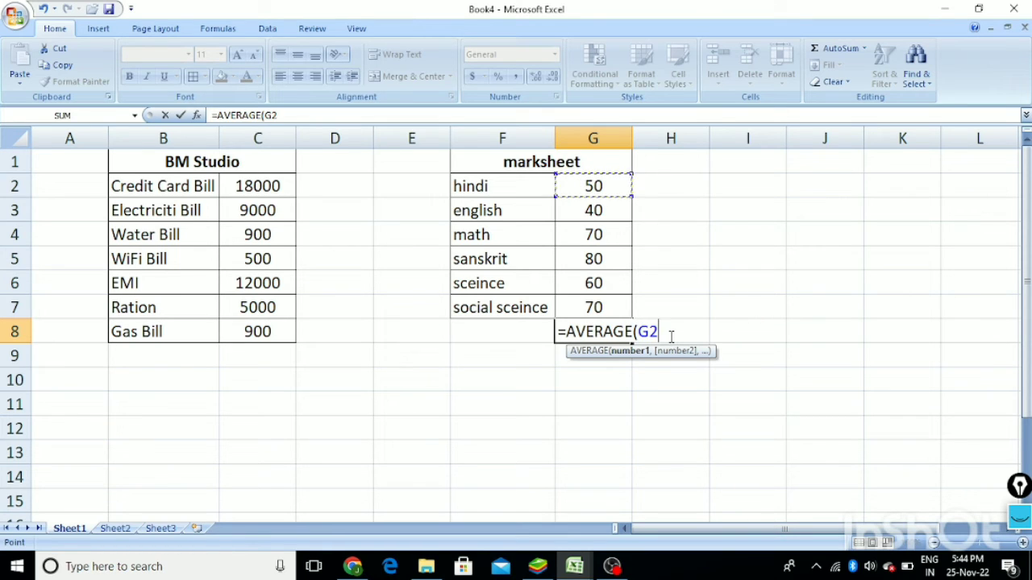
key(F8)
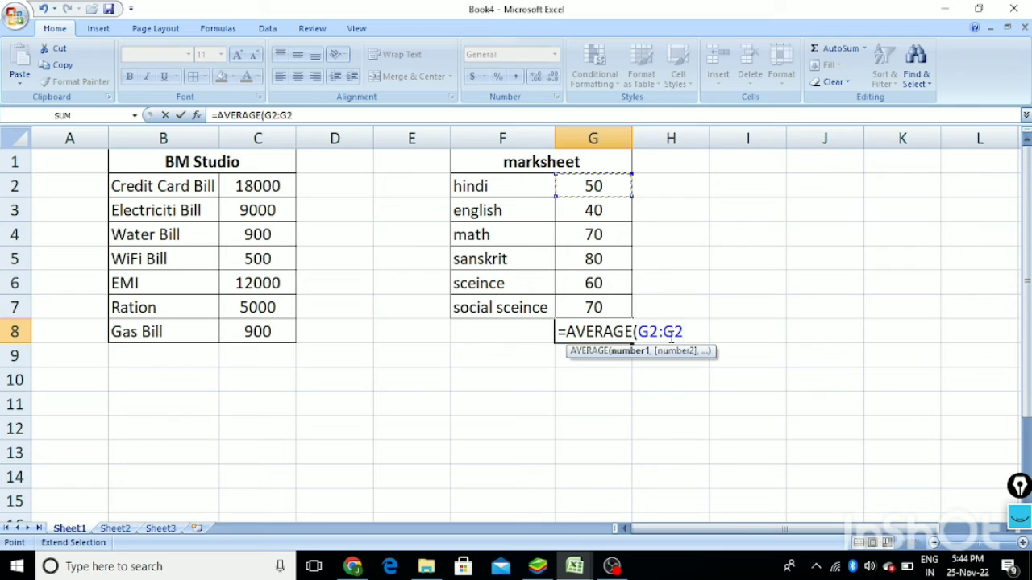
key(BackSpace)
key(BackSpace)
click(593, 302)
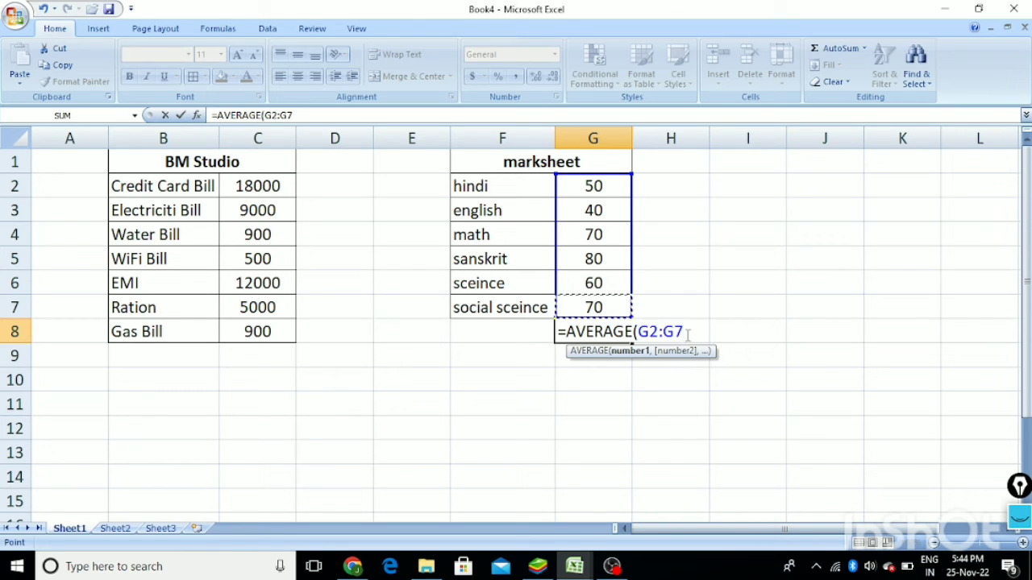
text())
key(Return)
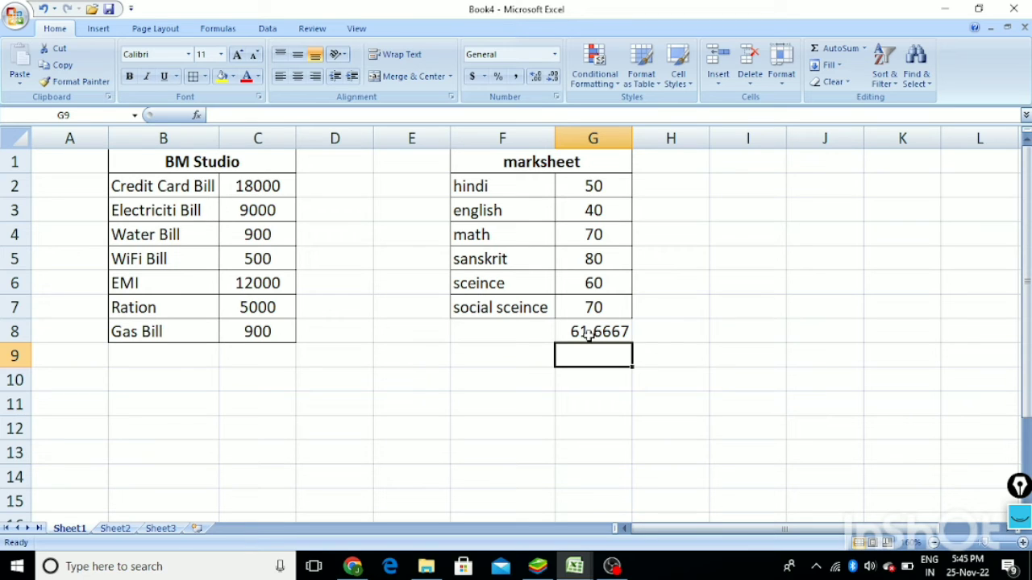
Count the bill amounts C2:C8 in C9 with the AutoSum Count Numbers function
click(864, 48)
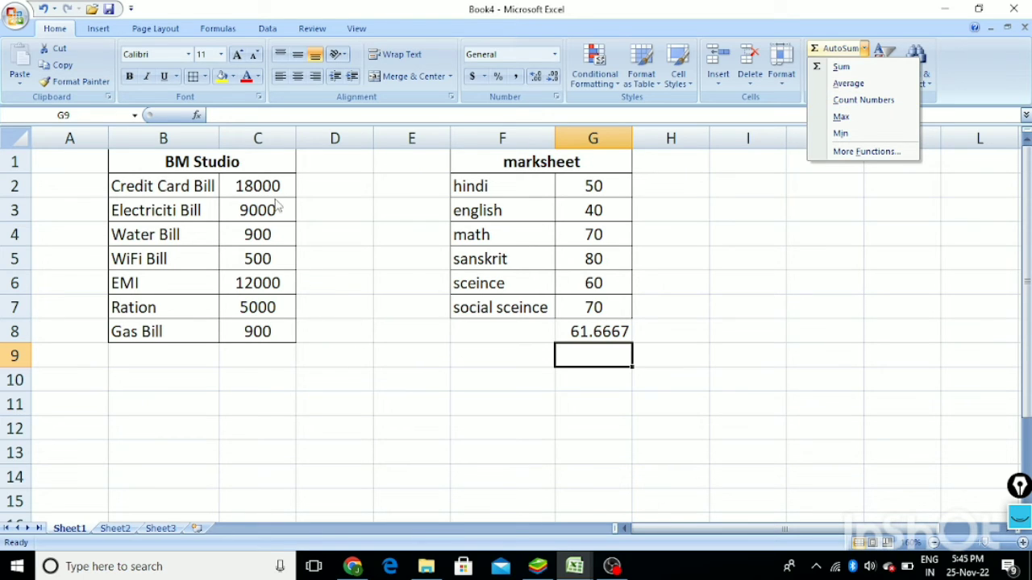
click(256, 181)
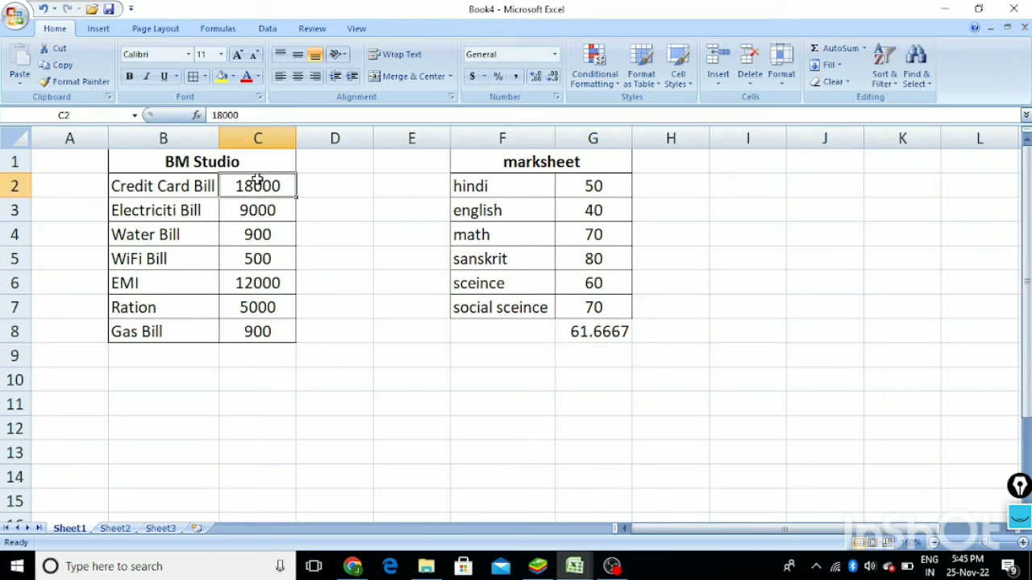
drag(256, 181, 267, 359)
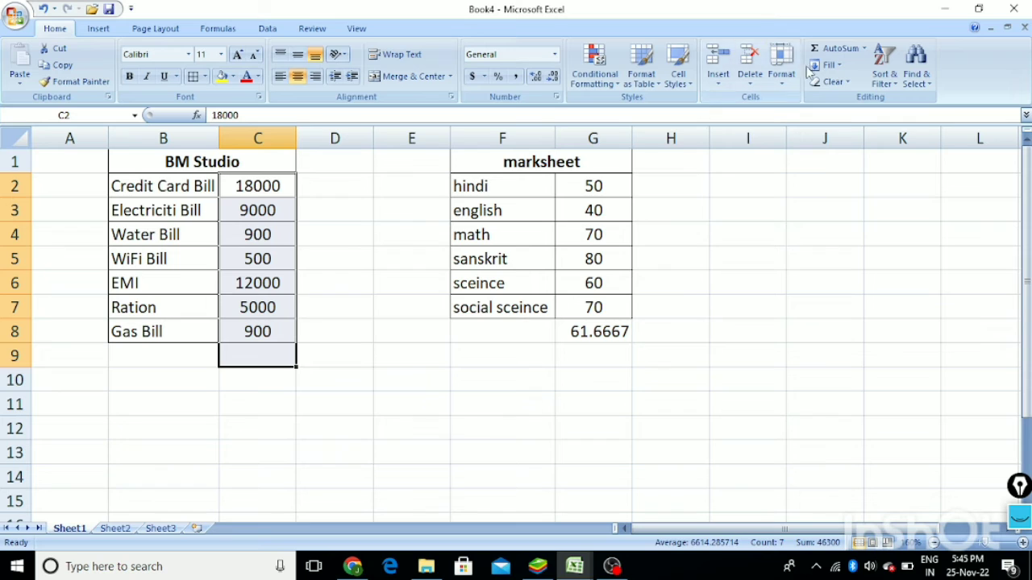
click(863, 49)
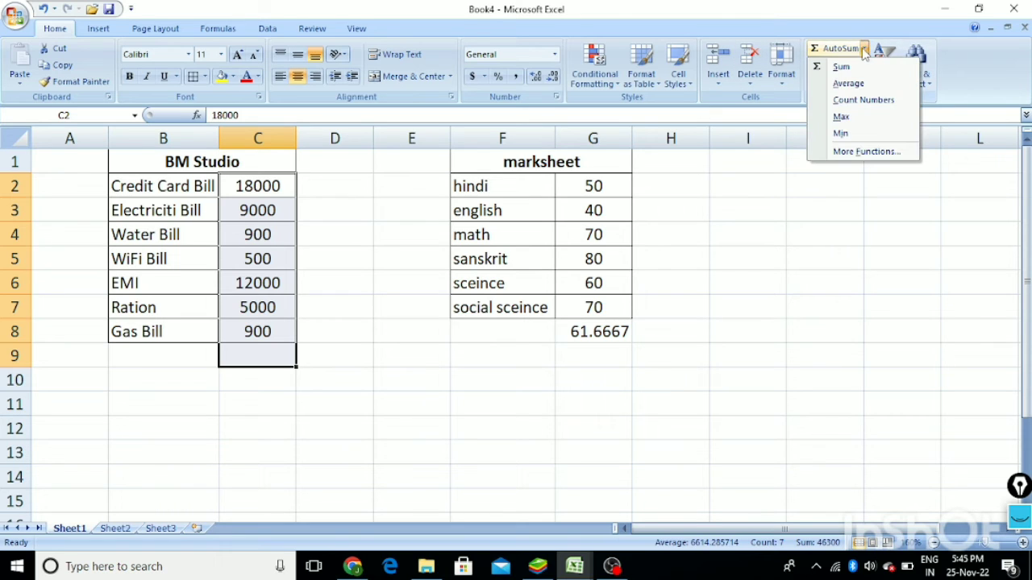
click(863, 100)
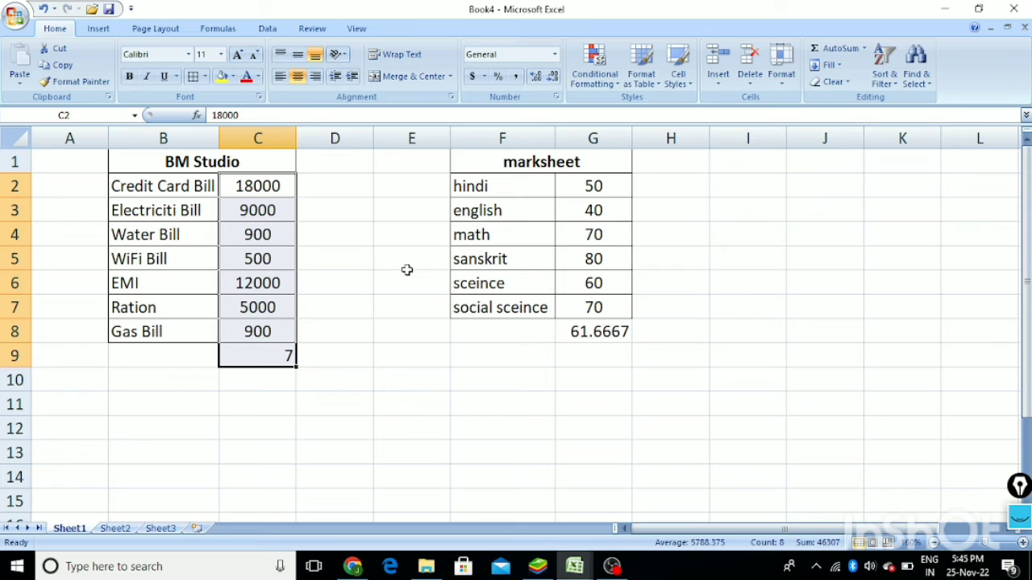
Replace the content of C9 with the manually entered formula =COUNT(C2:C8)
click(269, 357)
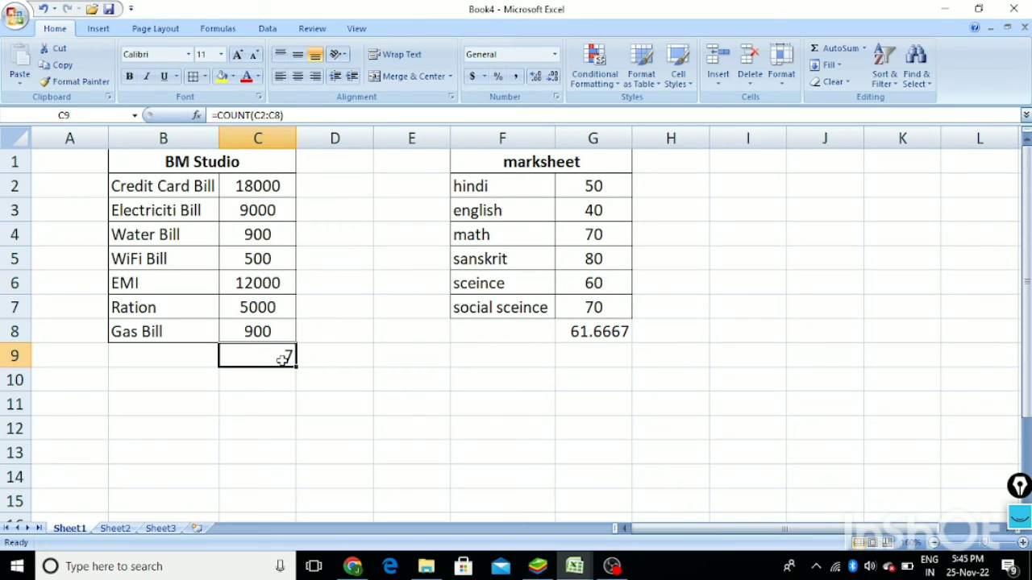
key(BackSpace)
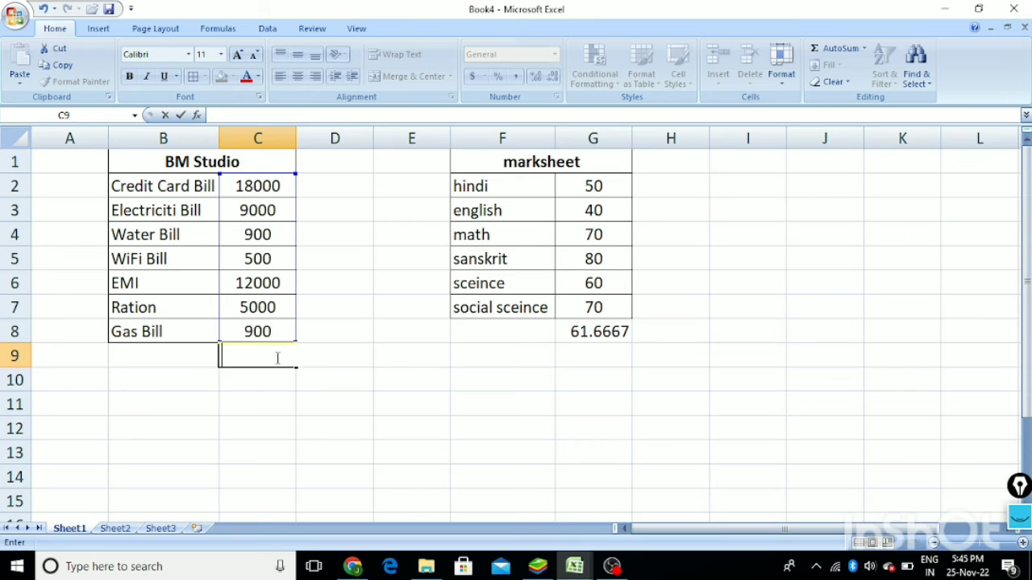
text(=coun)
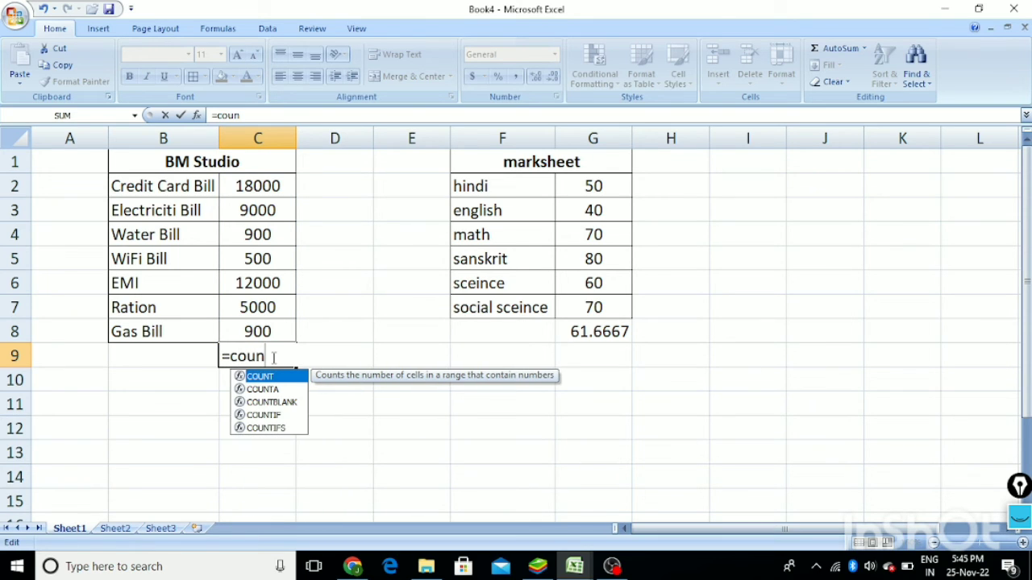
double_click(259, 376)
drag(248, 184, 262, 324)
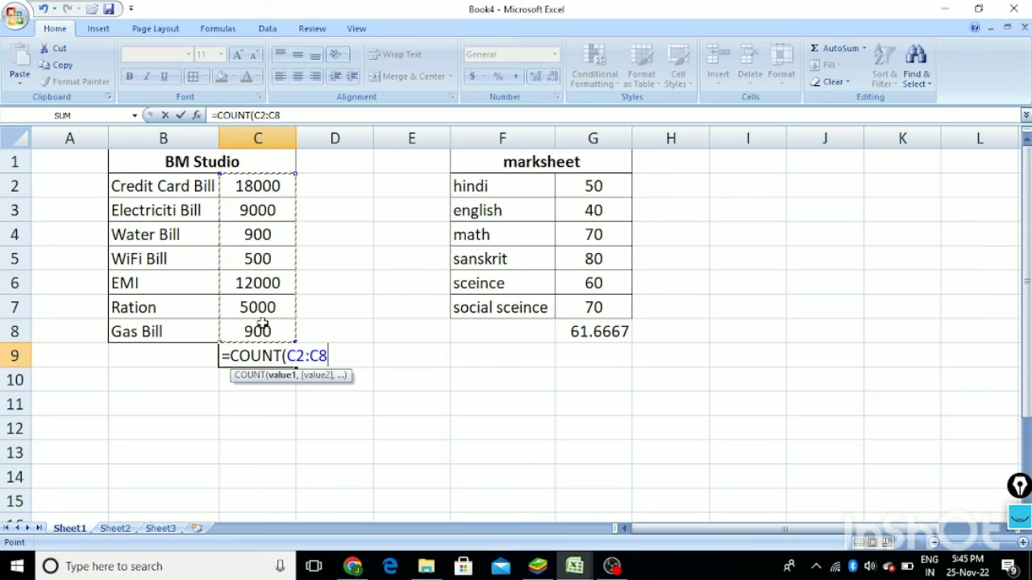
text())
key(Return)
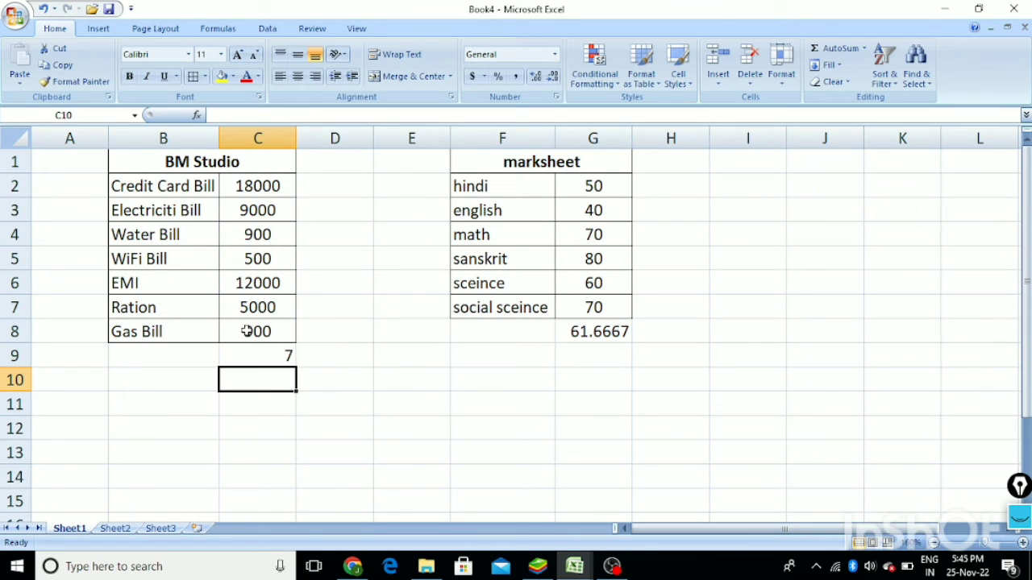
Clear cell C9 and enter =SUM( as plain text in B11
click(261, 358)
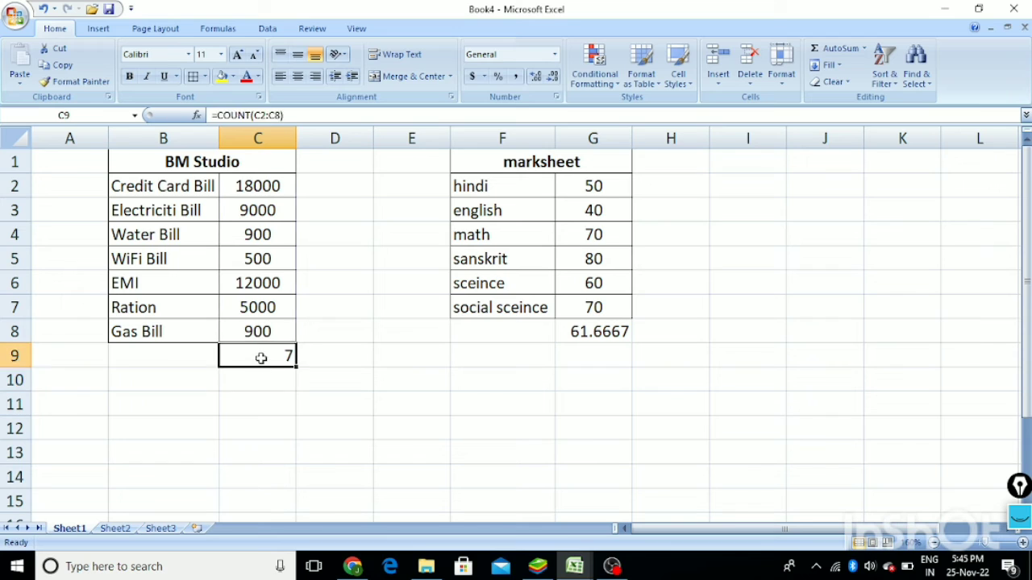
key(BackSpace)
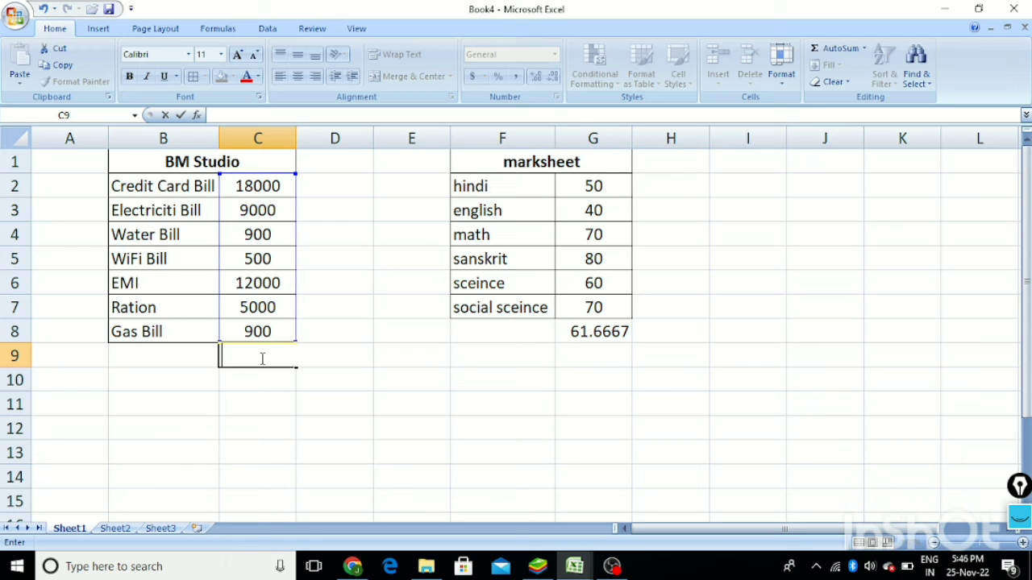
click(177, 409)
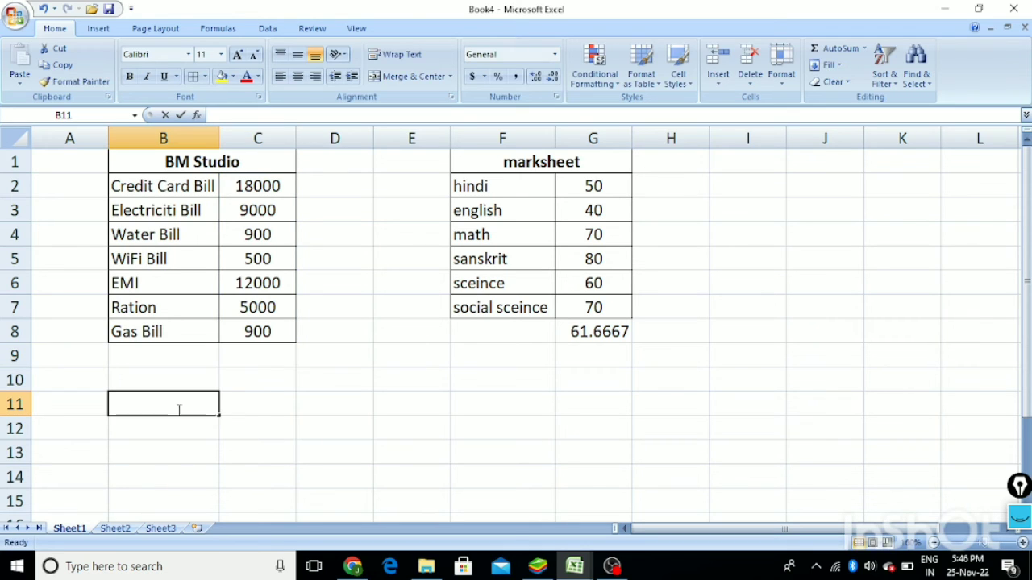
key(BackSpace)
text(=)
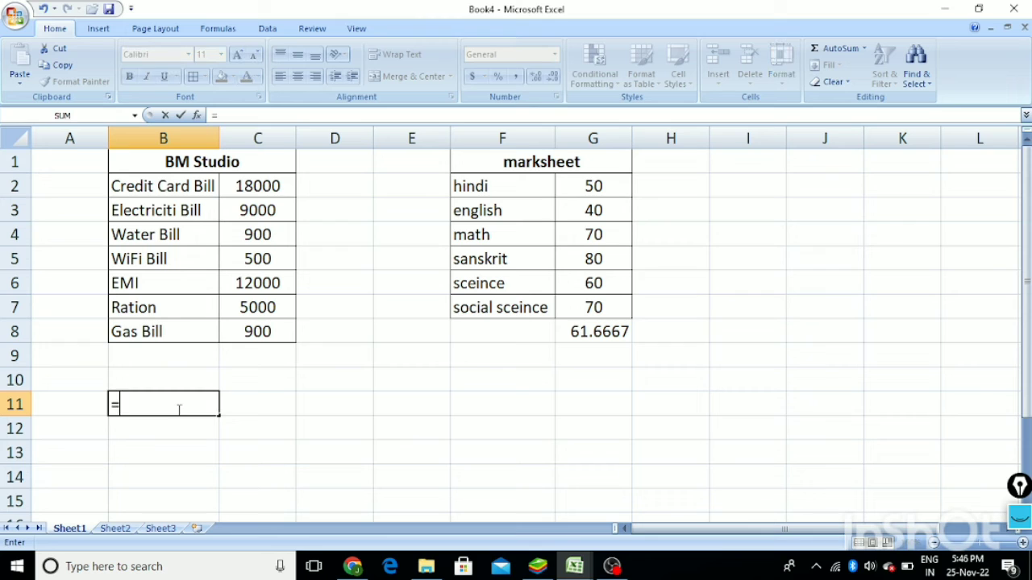
text(sum)
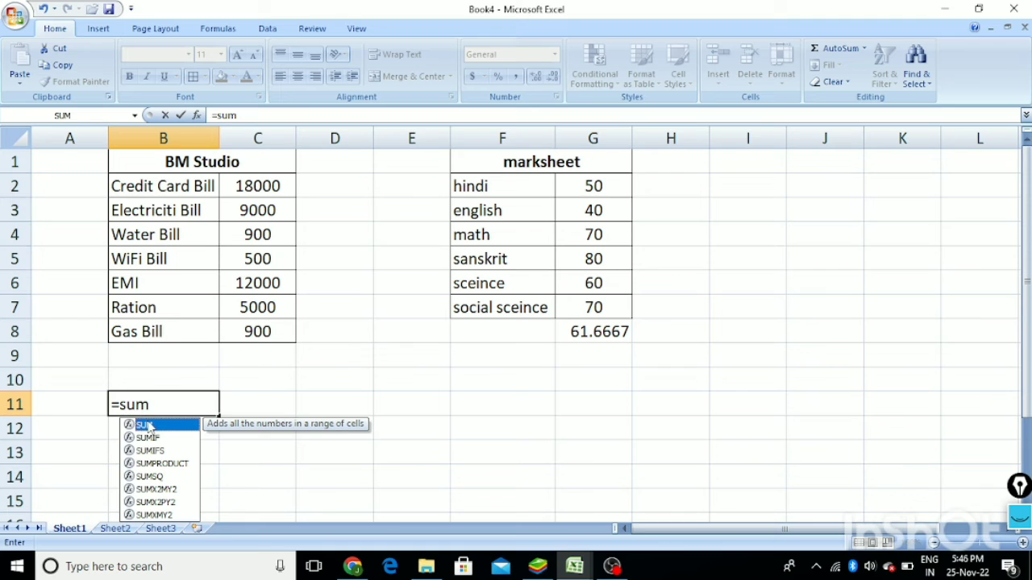
double_click(145, 425)
click(111, 404)
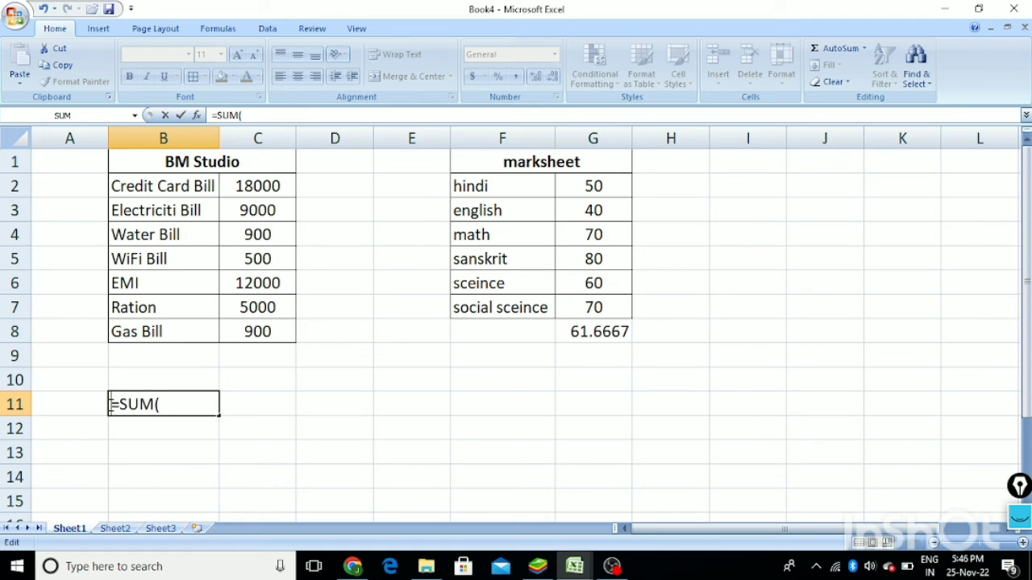
text(')
Enter =AVERAGE( as plain text in B12, using the suggested AVERAGE function name
click(142, 431)
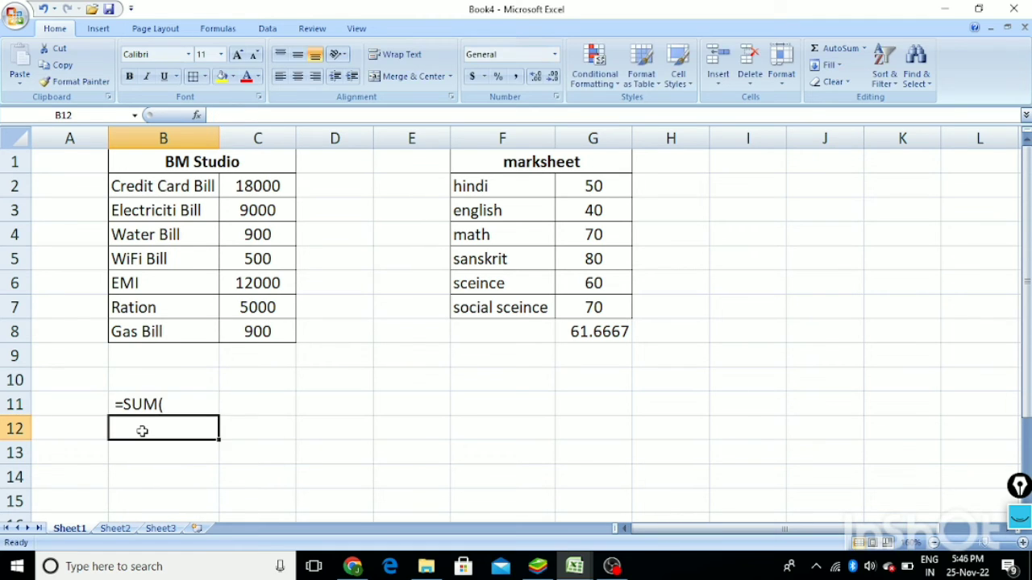
text(=ave)
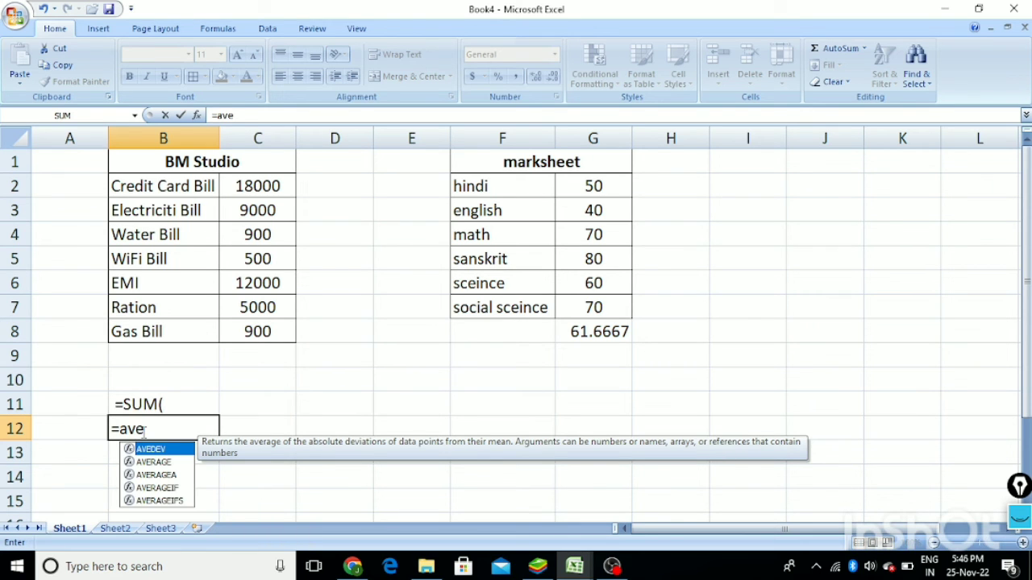
double_click(160, 462)
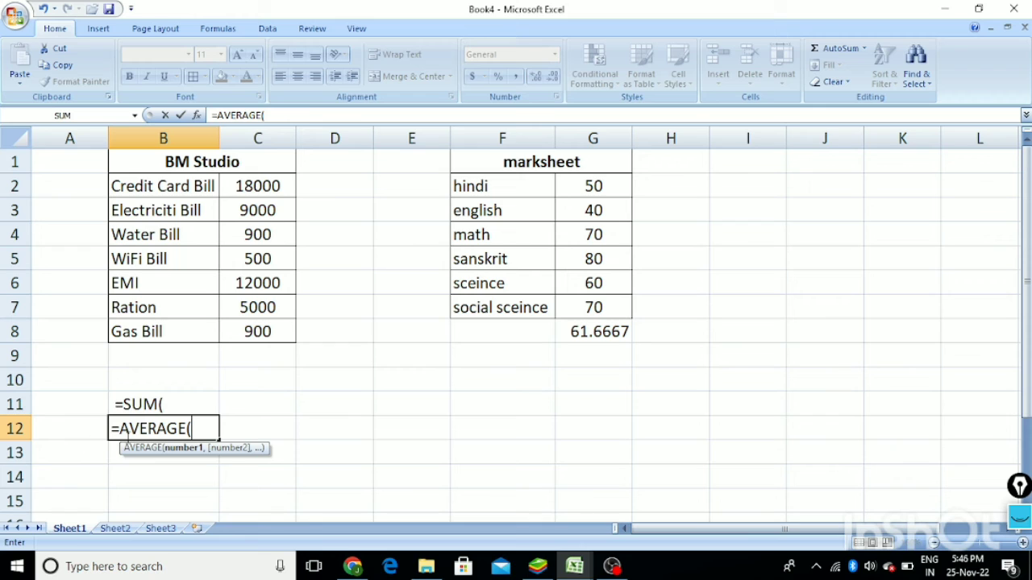
click(113, 428)
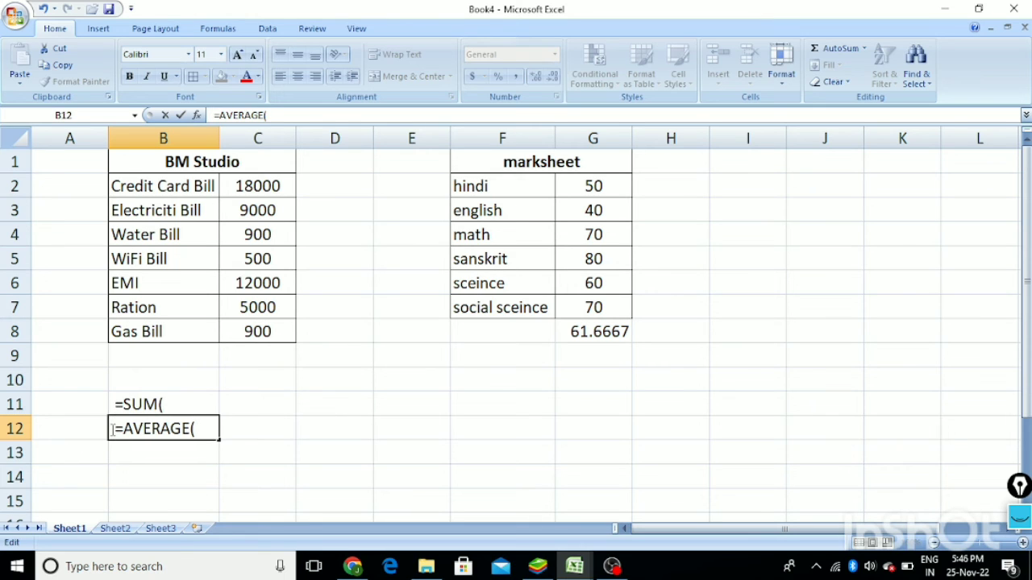
key(Return)
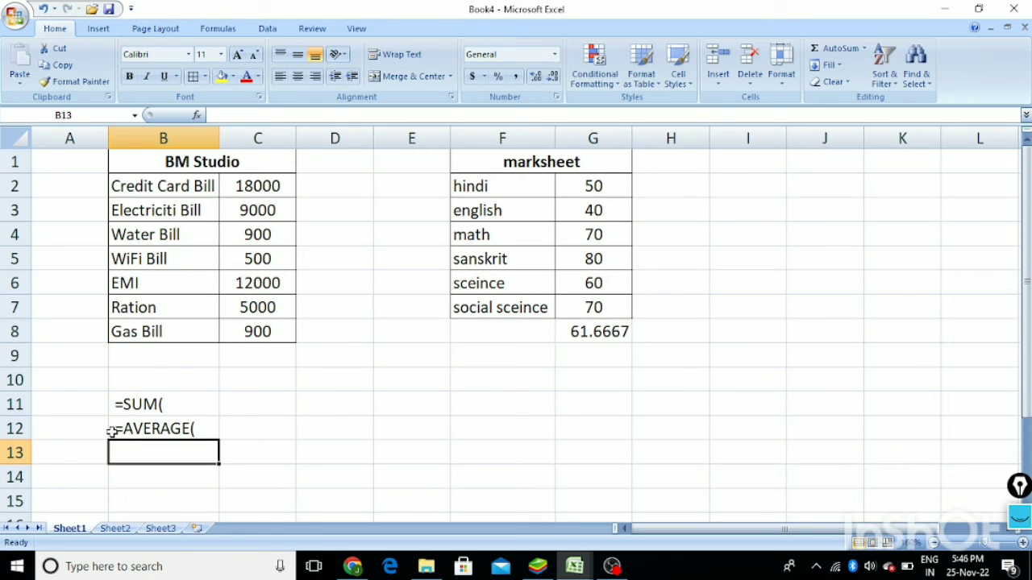
Enter =COUNT( as plain text in B13, using the suggested COUNT function name
text(=)
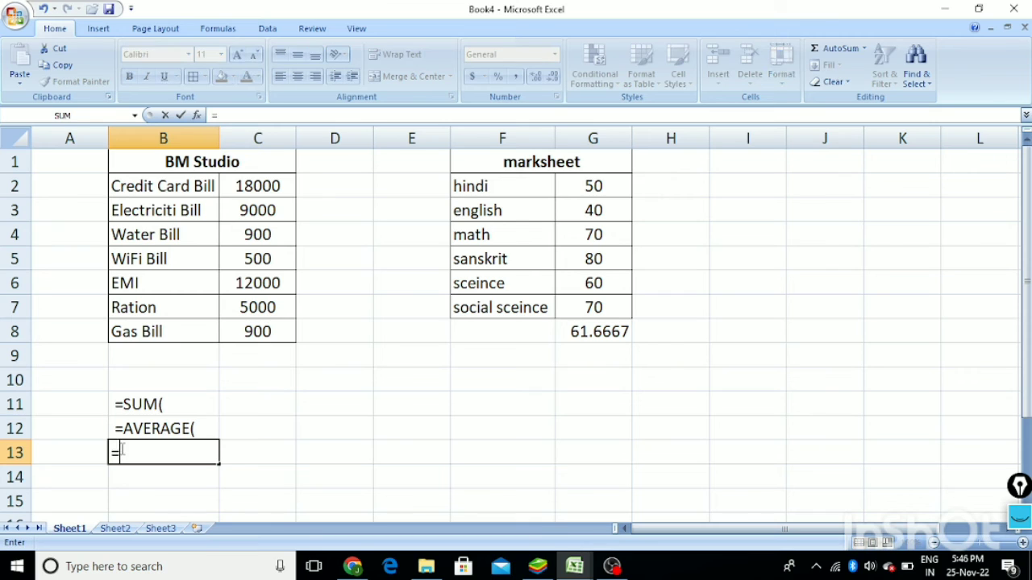
text(coun)
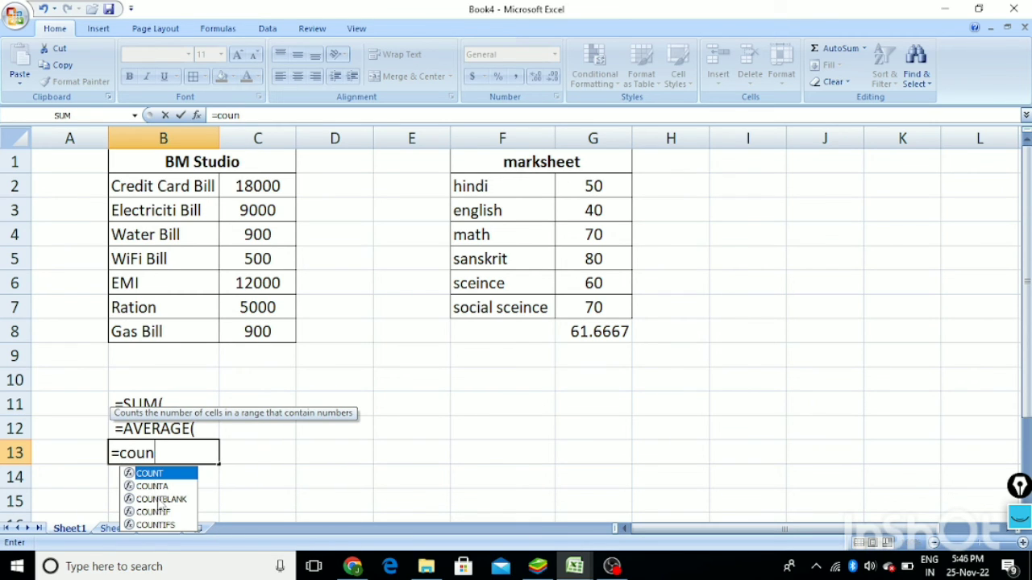
double_click(153, 474)
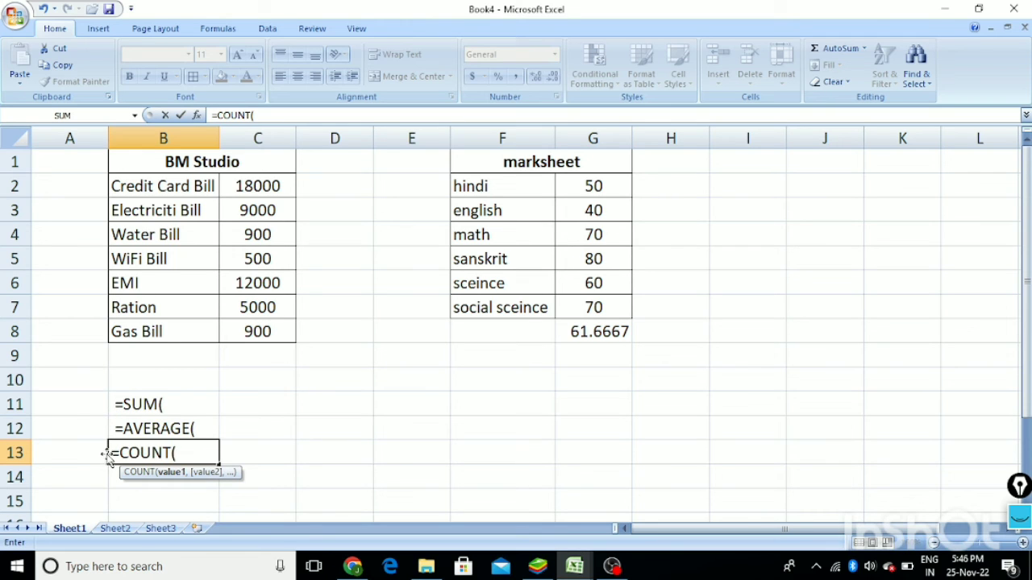
click(111, 453)
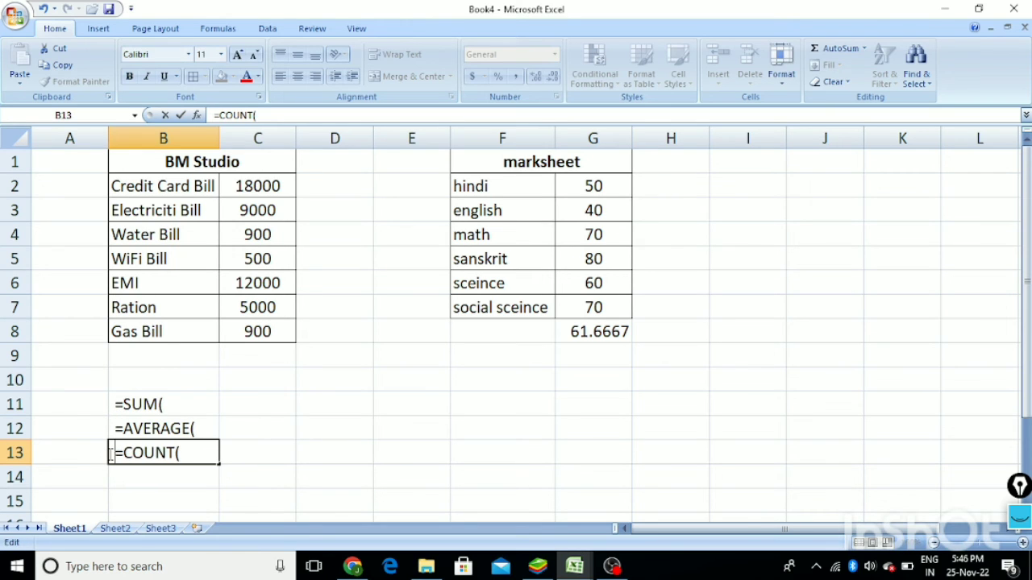
key(Return)
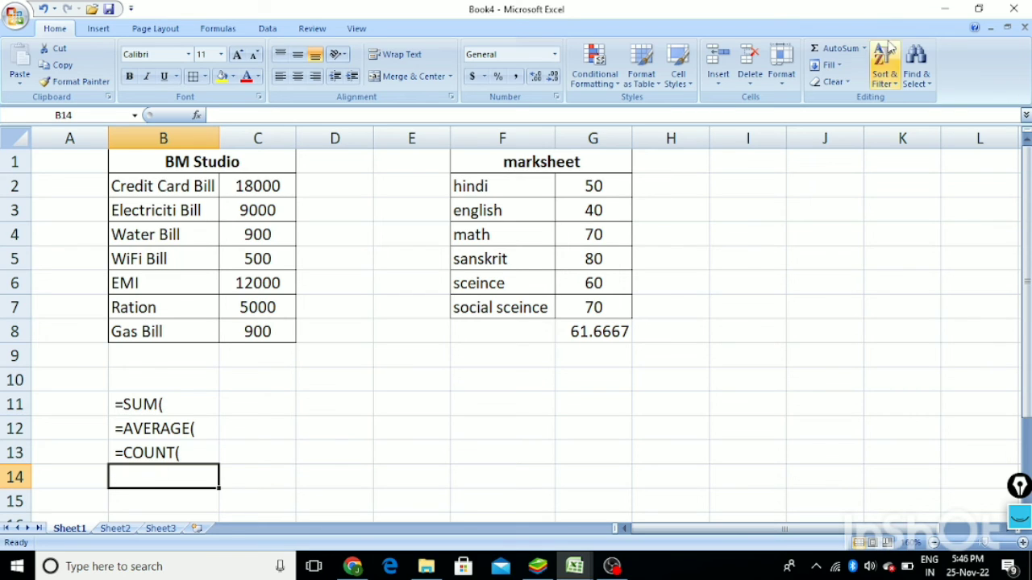
Enter =MAX( as plain text in B14, using the suggested MAX function name
click(864, 49)
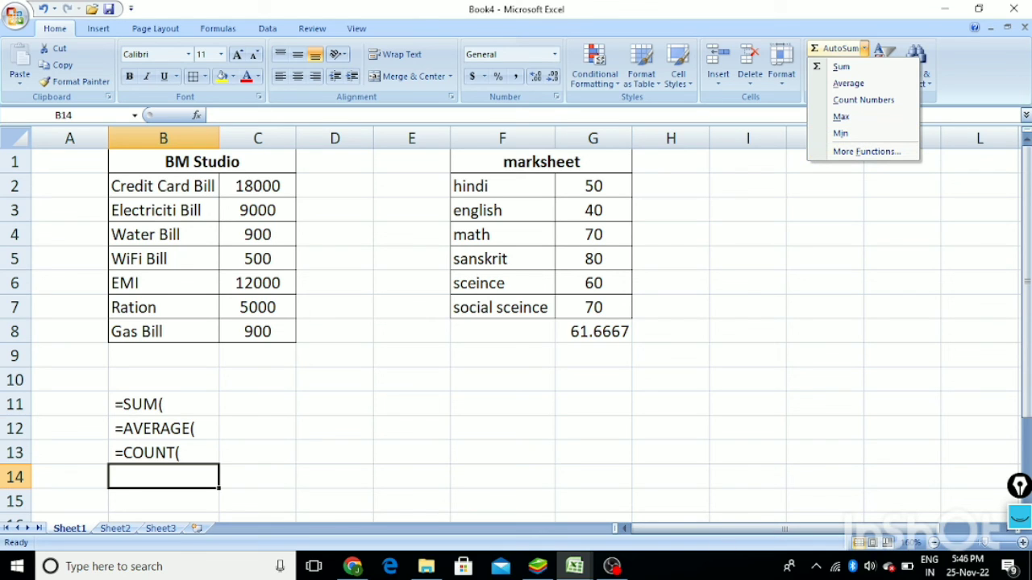
click(143, 486)
double_click(145, 481)
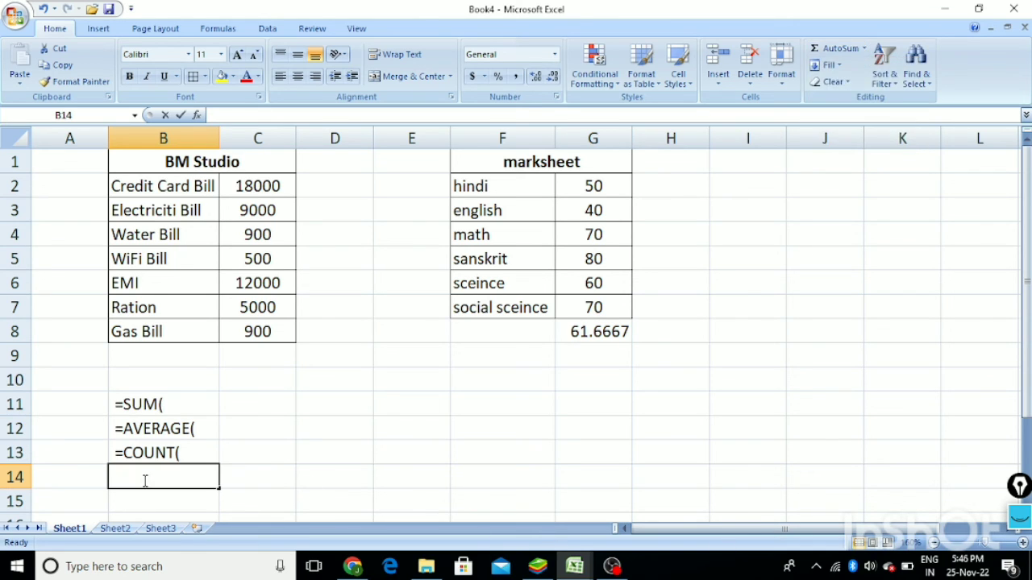
text(=max)
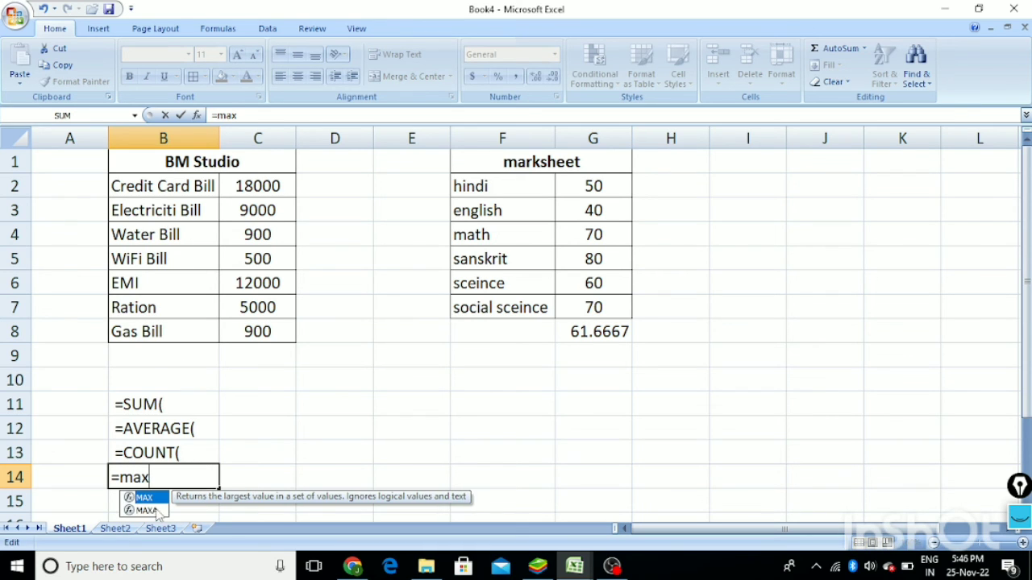
double_click(154, 498)
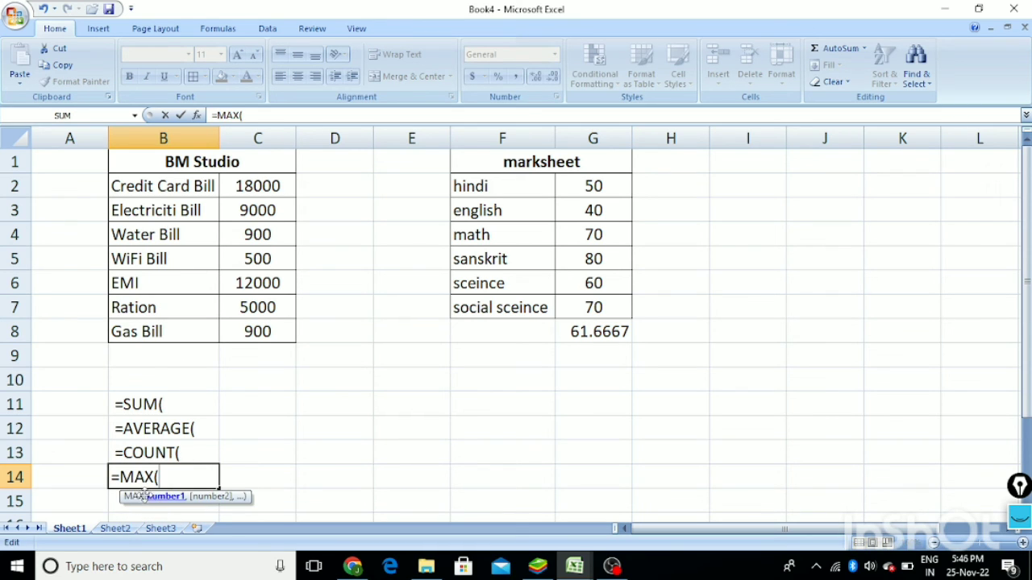
click(113, 477)
key(Return)
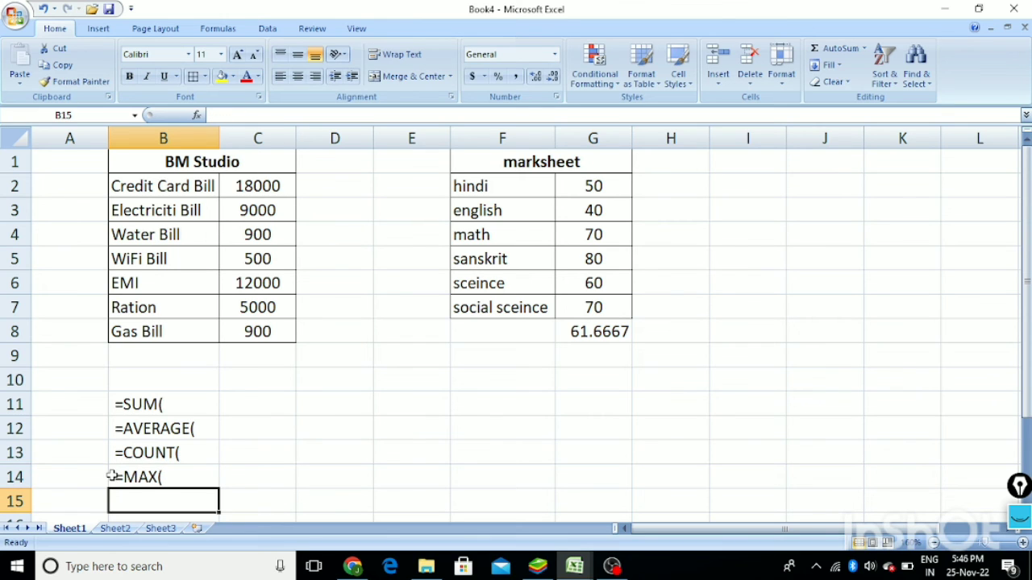
Enter =MIN( as plain text in B15, using the suggested MIN function name
text(=min)
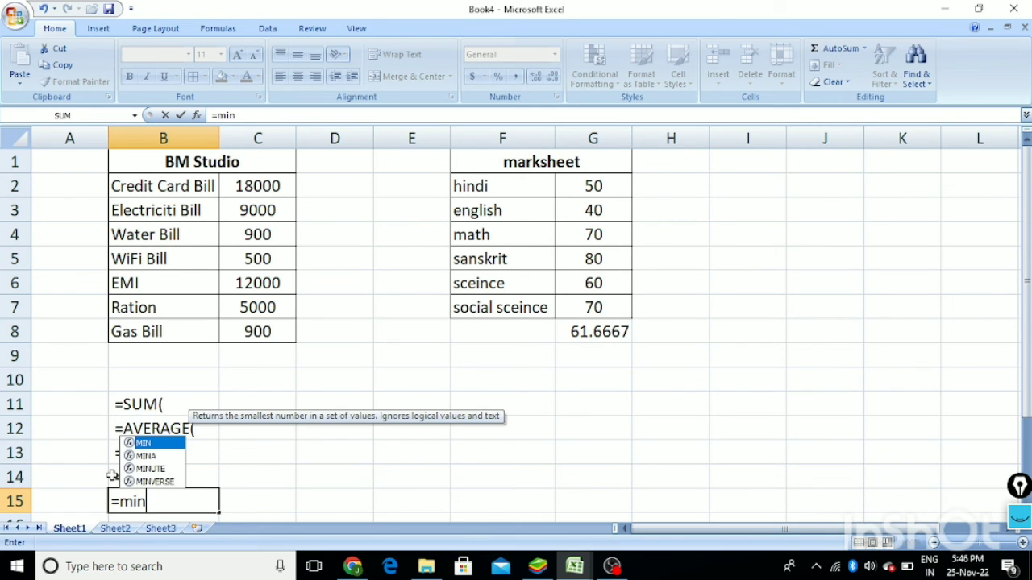
double_click(148, 443)
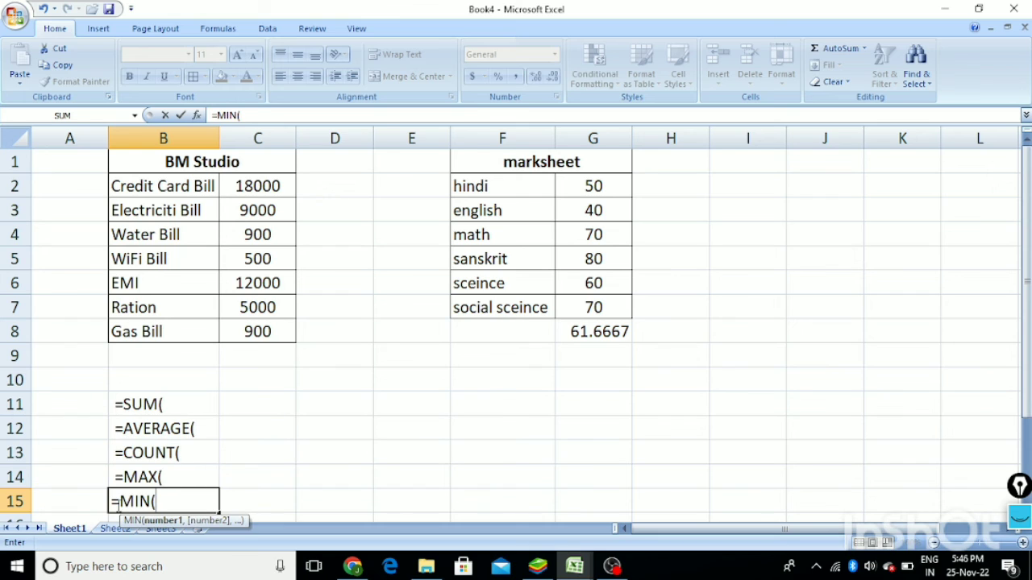
click(113, 500)
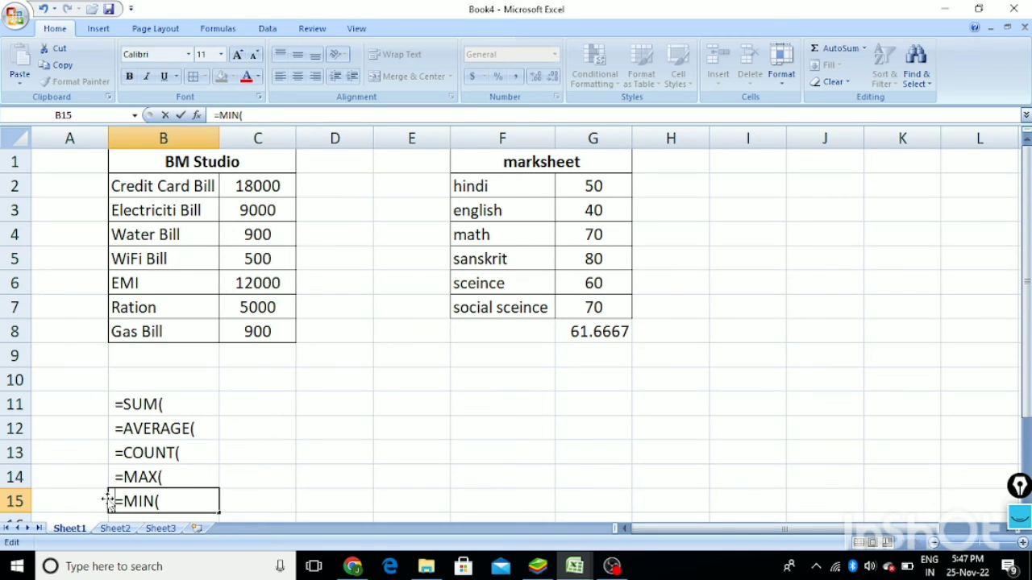
Fill the function list in B11:B15 with yellow
drag(196, 401, 180, 490)
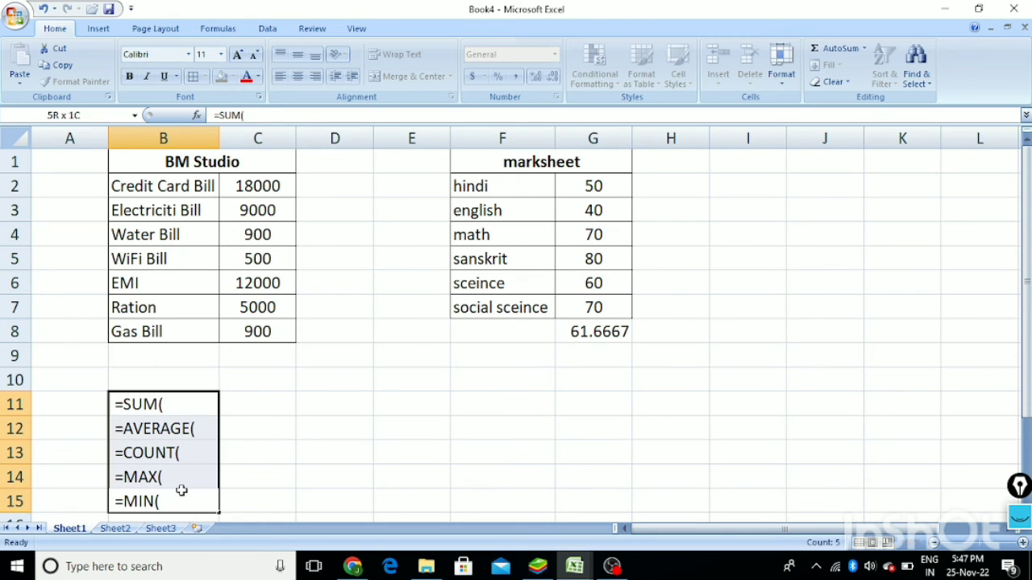
click(221, 77)
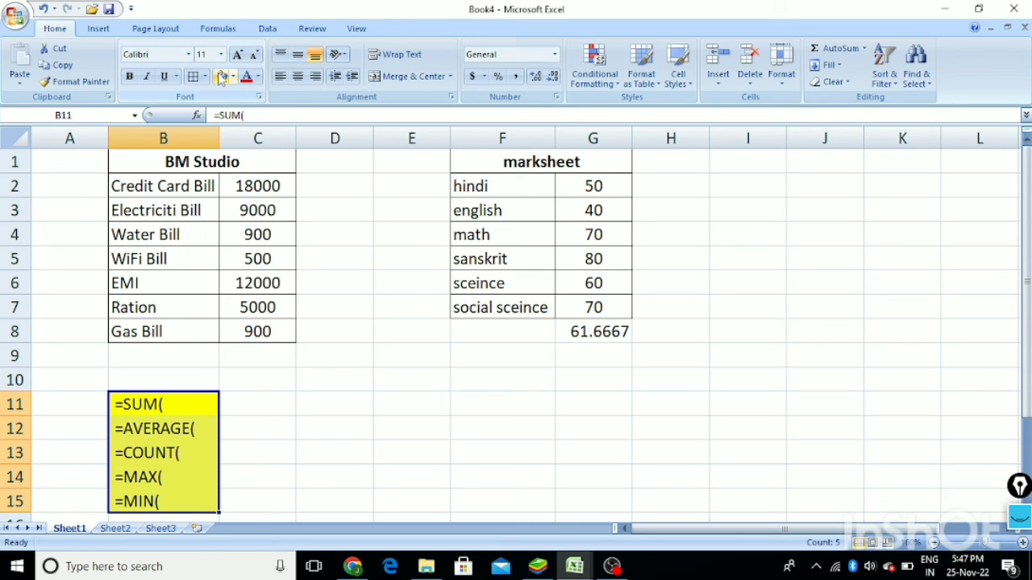
scroll(229, 345, down, 1)
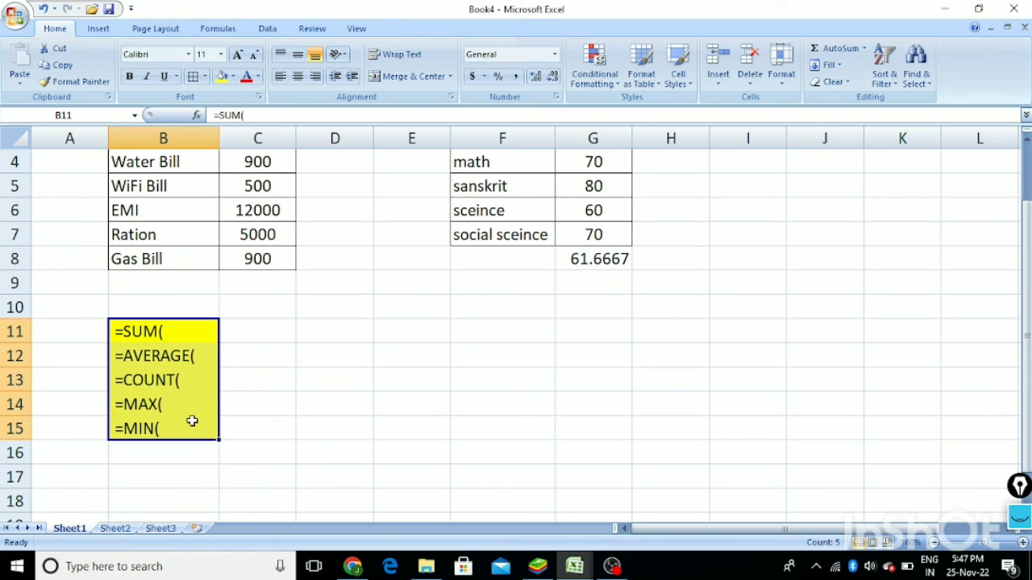
scroll(203, 407, up, 1)
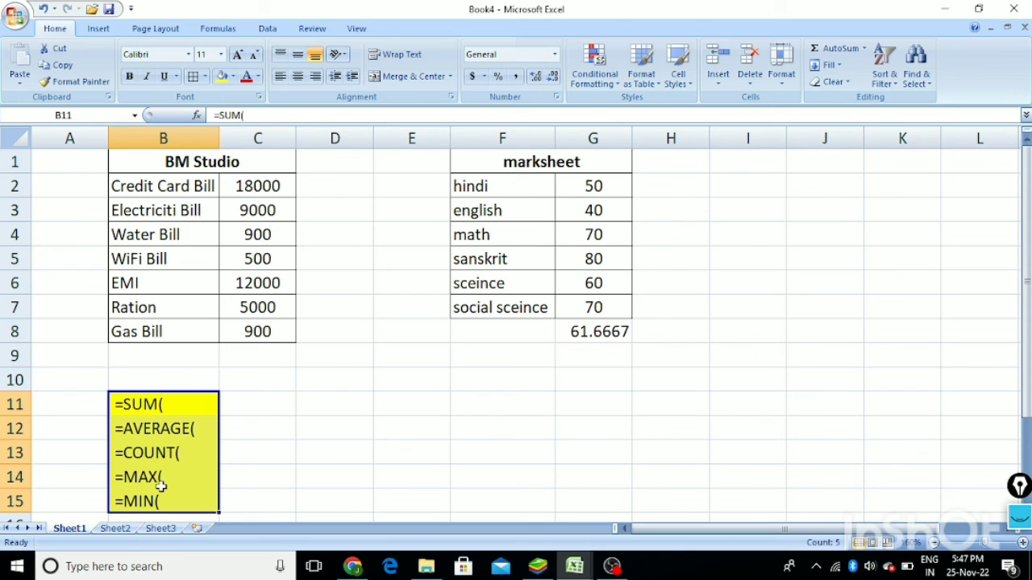
double_click(257, 184)
drag(258, 183, 252, 246)
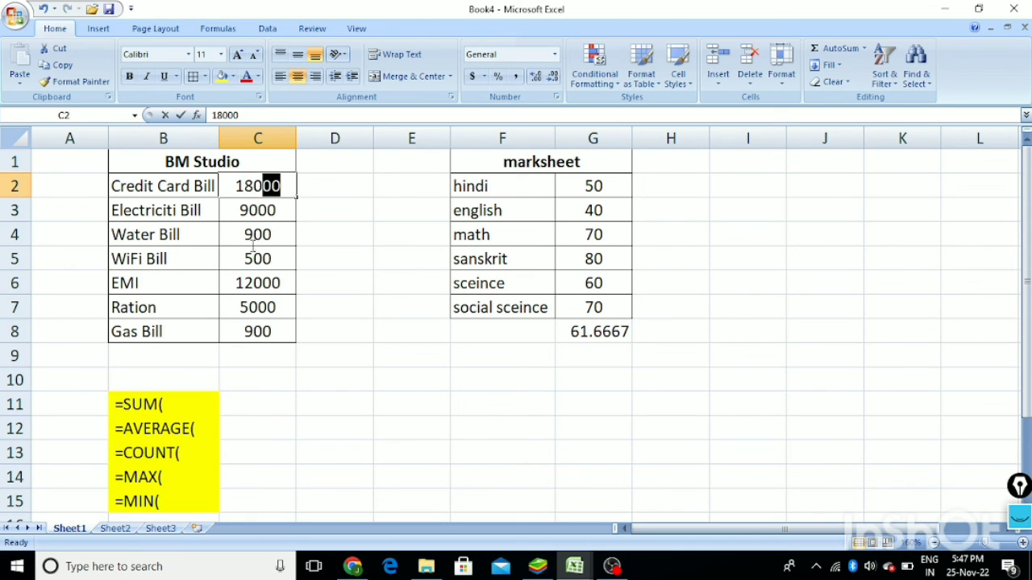
click(252, 185)
click(296, 188)
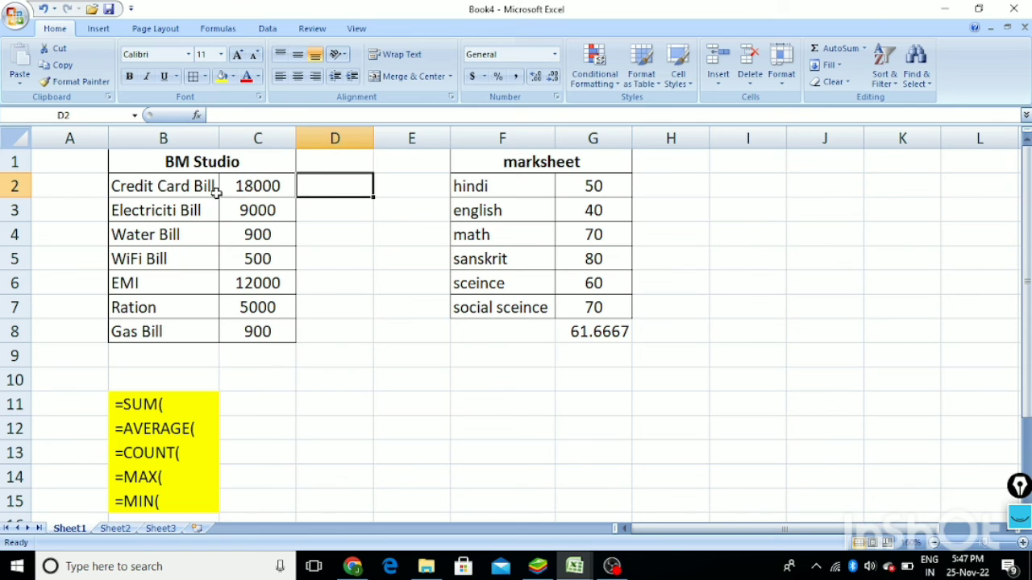
Find the largest bill amount of C2:C8 in C9 with the AutoSum Max function, and clear the result
drag(242, 187, 250, 345)
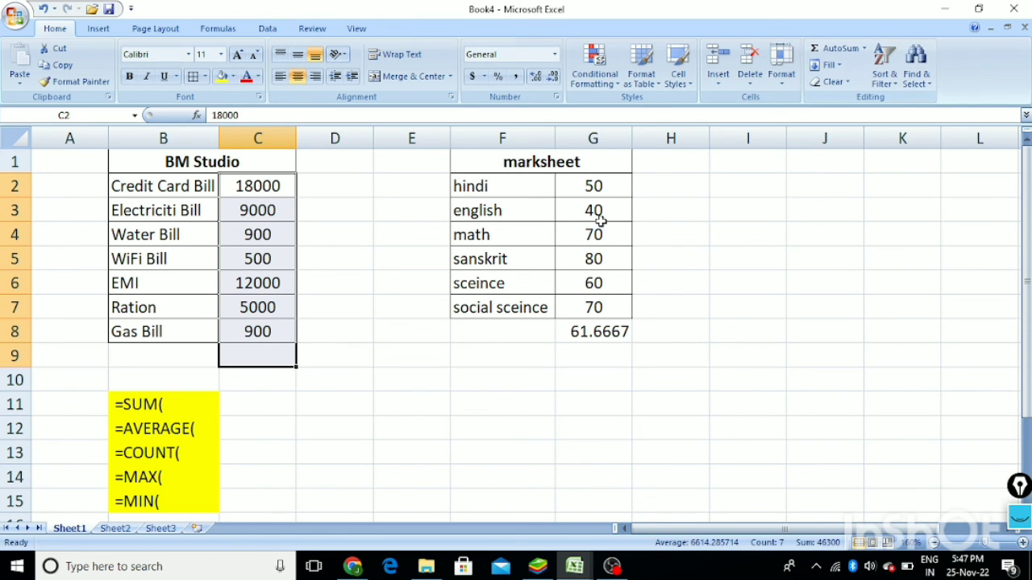
click(864, 48)
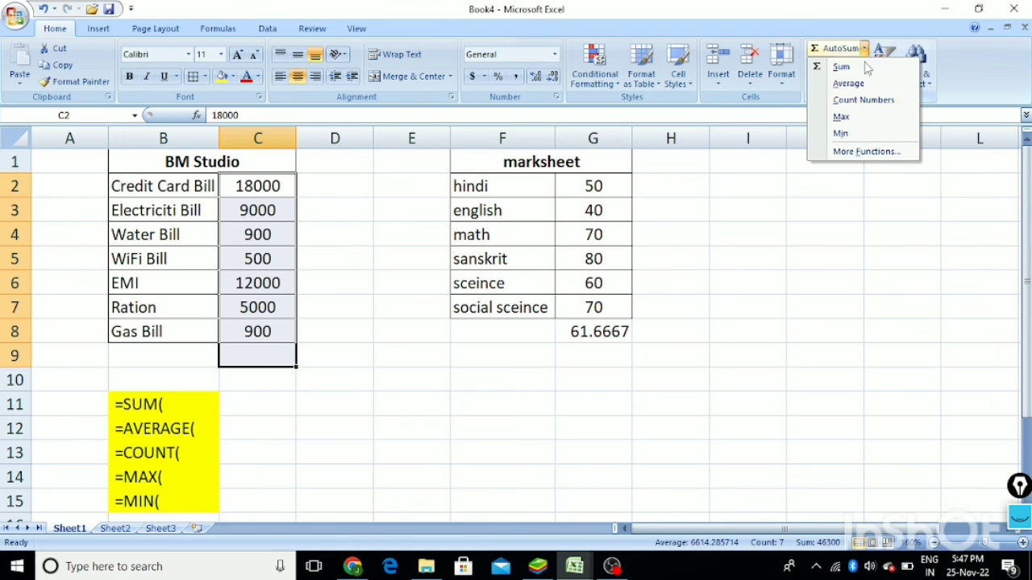
click(840, 116)
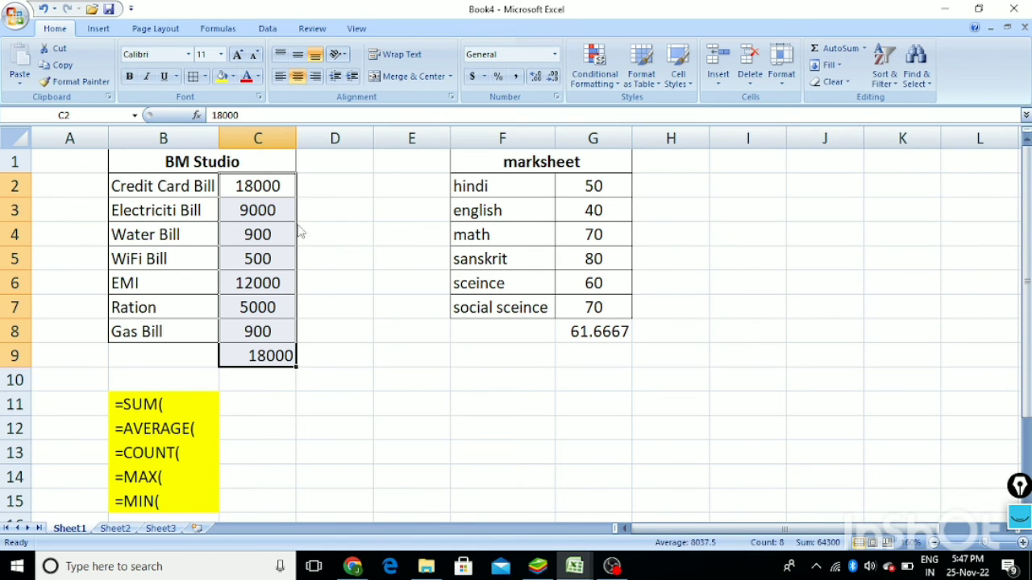
click(274, 360)
key(BackSpace)
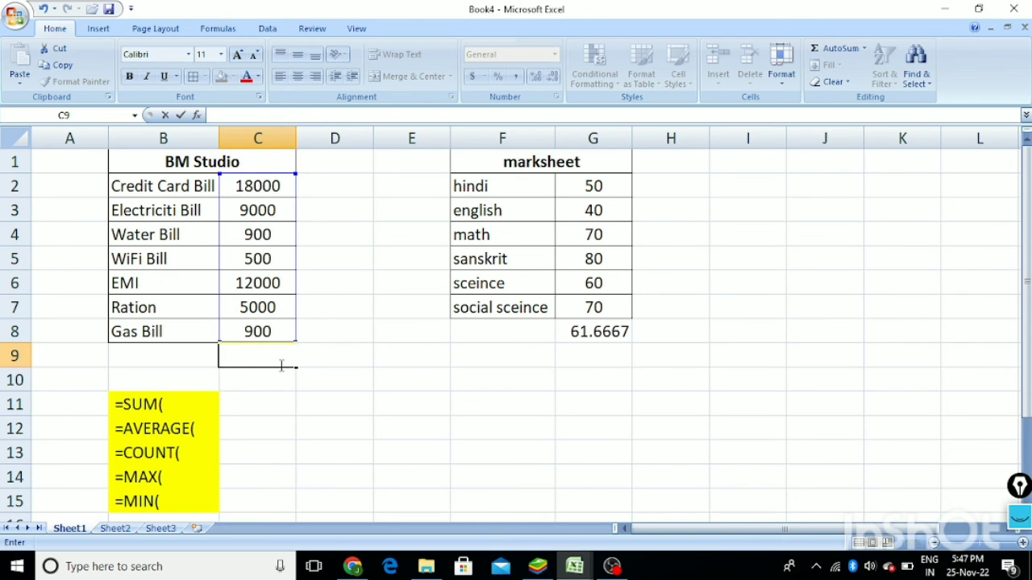
key(Escape)
Find the smallest bill amount of C2:C8 in C9 with the AutoSum Min function, and clear the result
drag(255, 187, 266, 358)
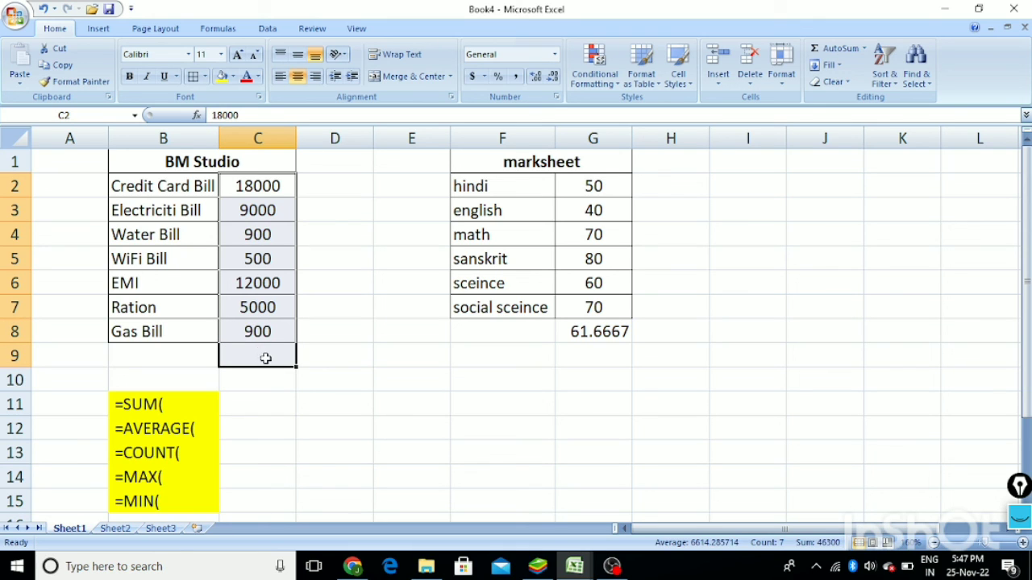
click(864, 49)
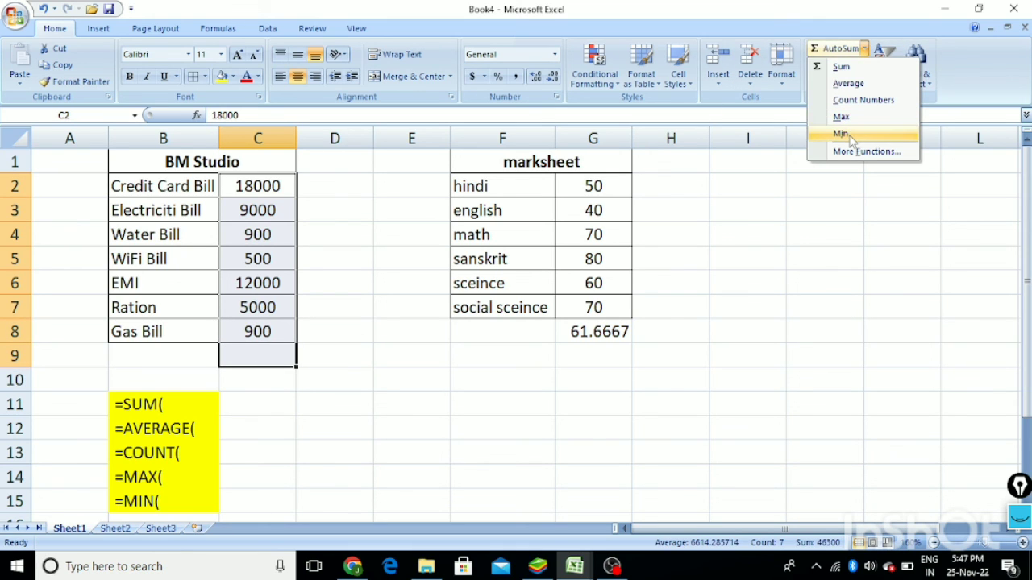
click(842, 134)
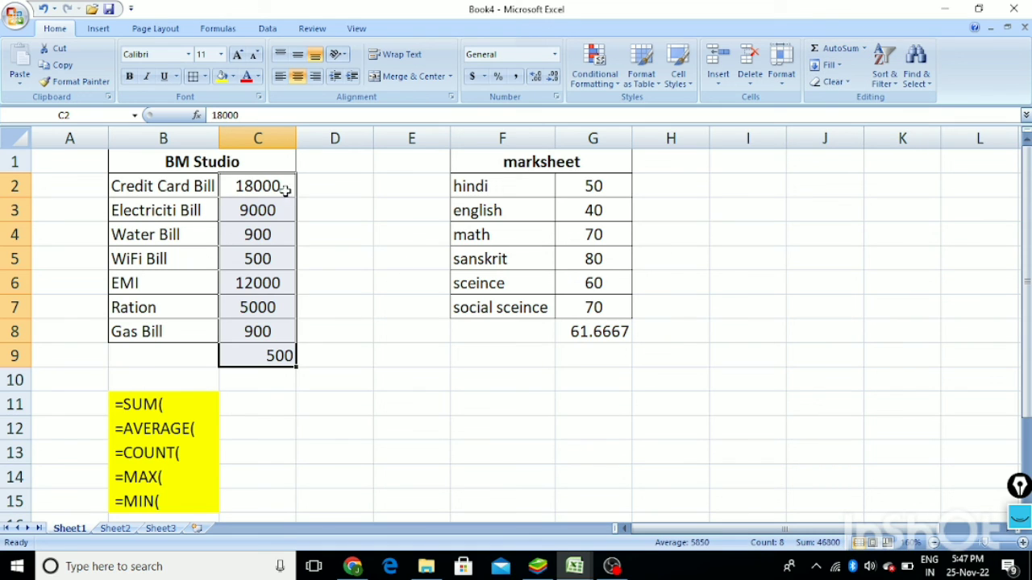
click(266, 351)
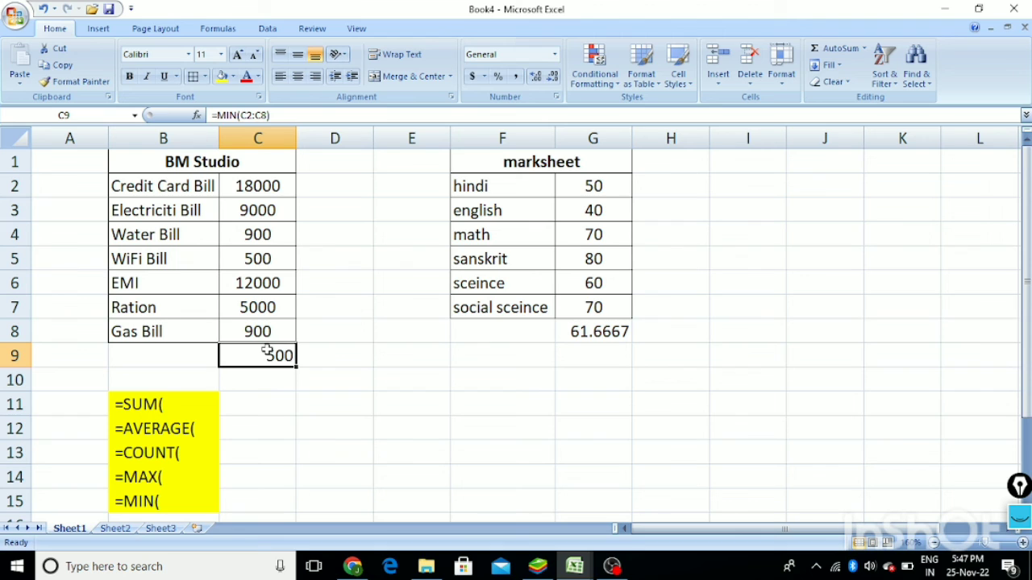
key(BackSpace)
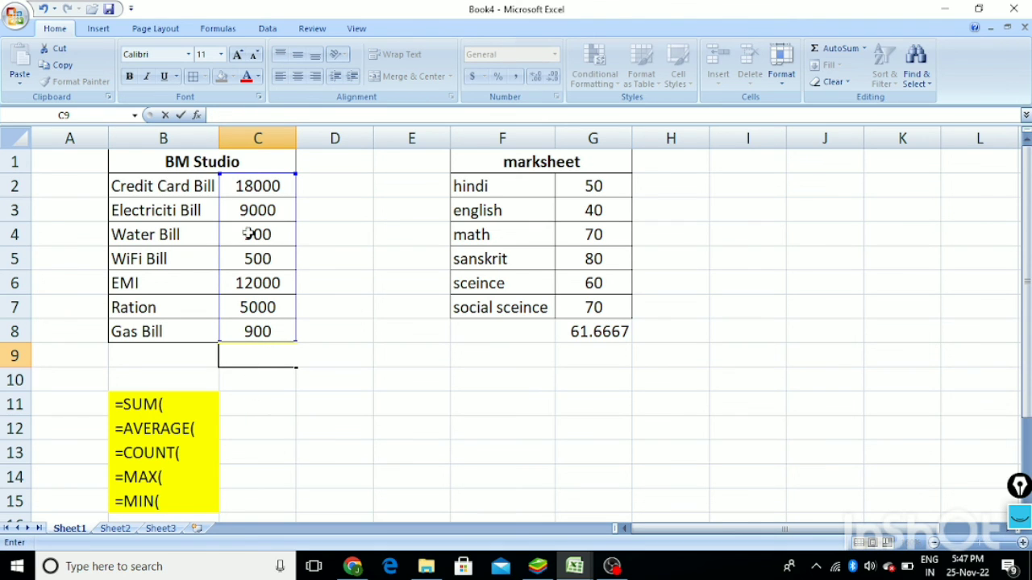
click(265, 186)
drag(265, 187, 244, 355)
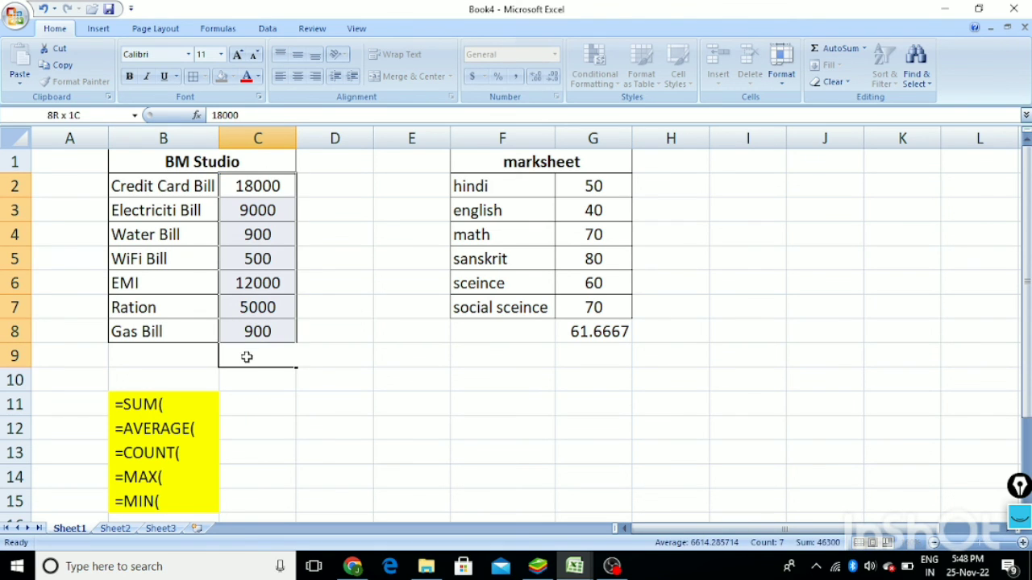
click(318, 357)
Enter the formula =MAX(C2:C8) manually in C9, using the suggested MAX function name and selecting the bill amounts as its range
click(258, 356)
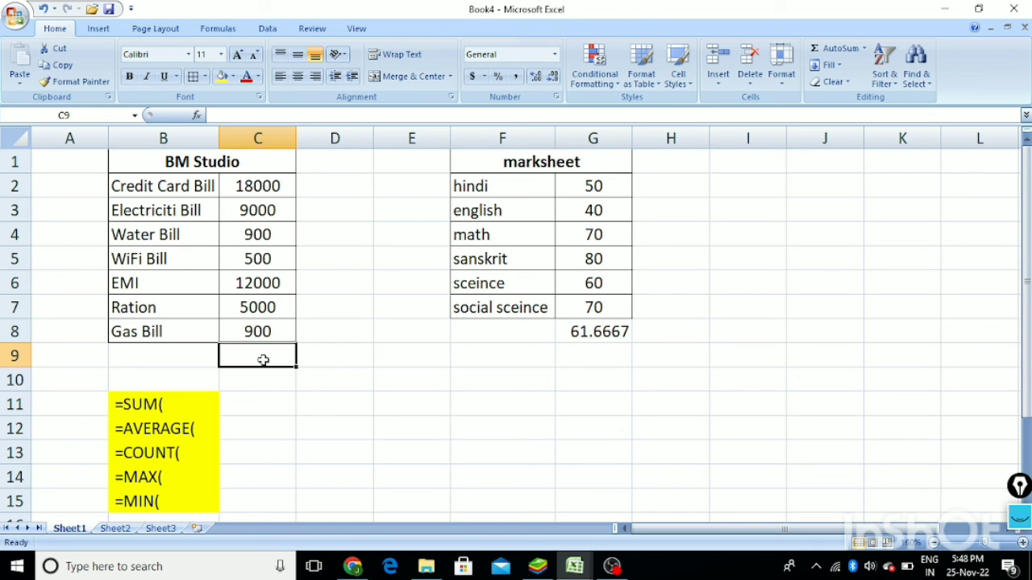
double_click(262, 360)
text(=)
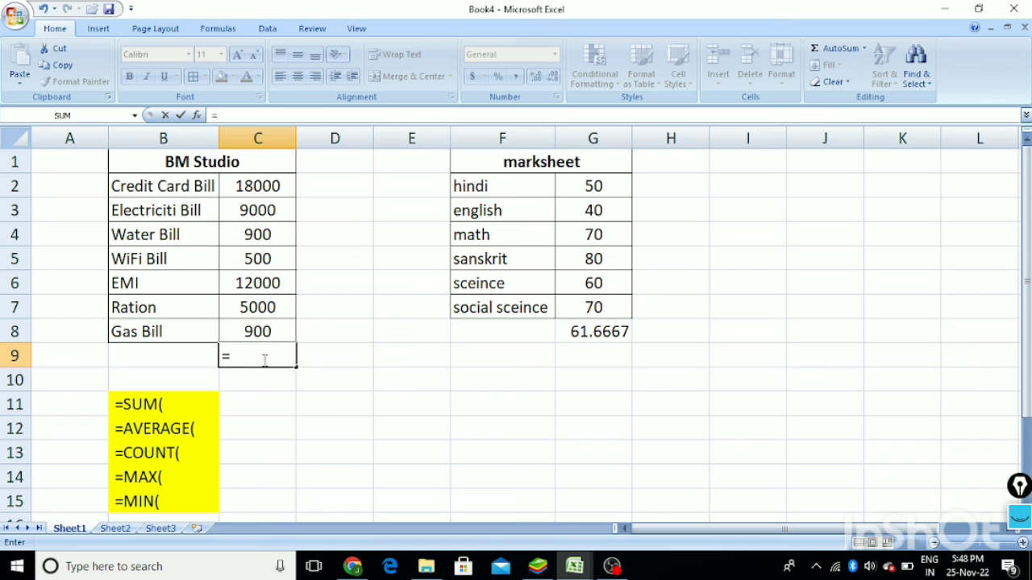
text(max)
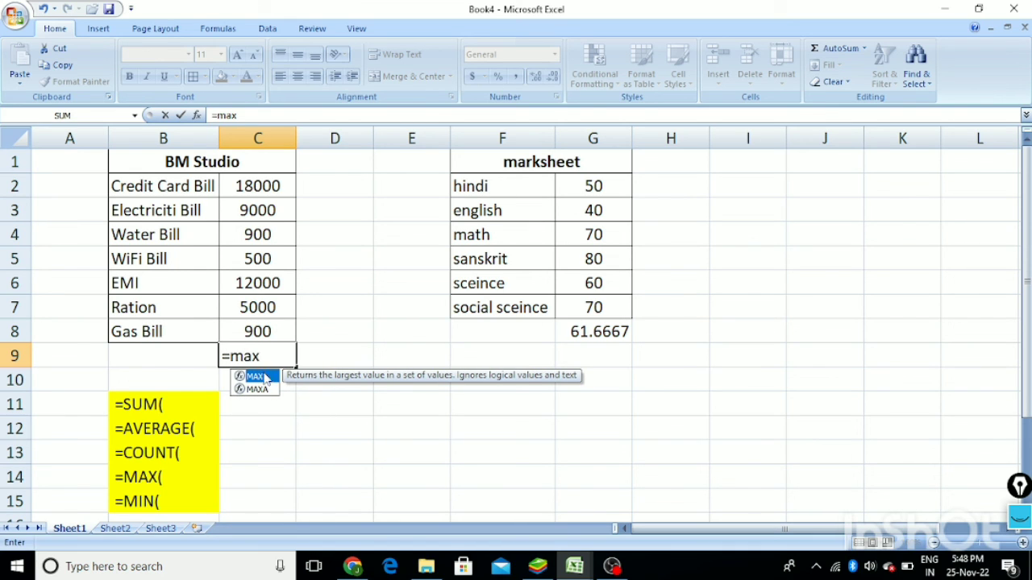
double_click(263, 378)
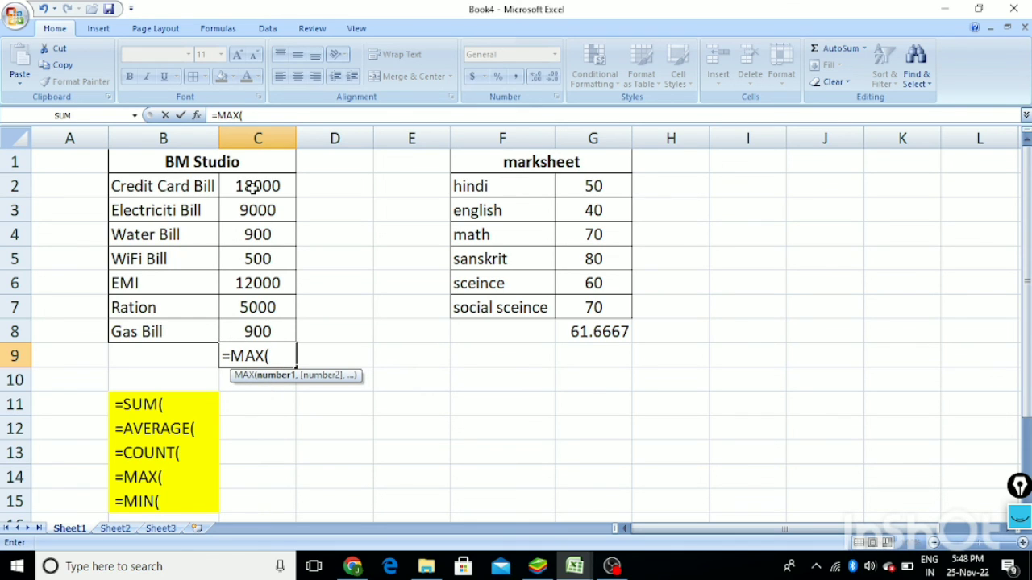
drag(276, 187, 276, 329)
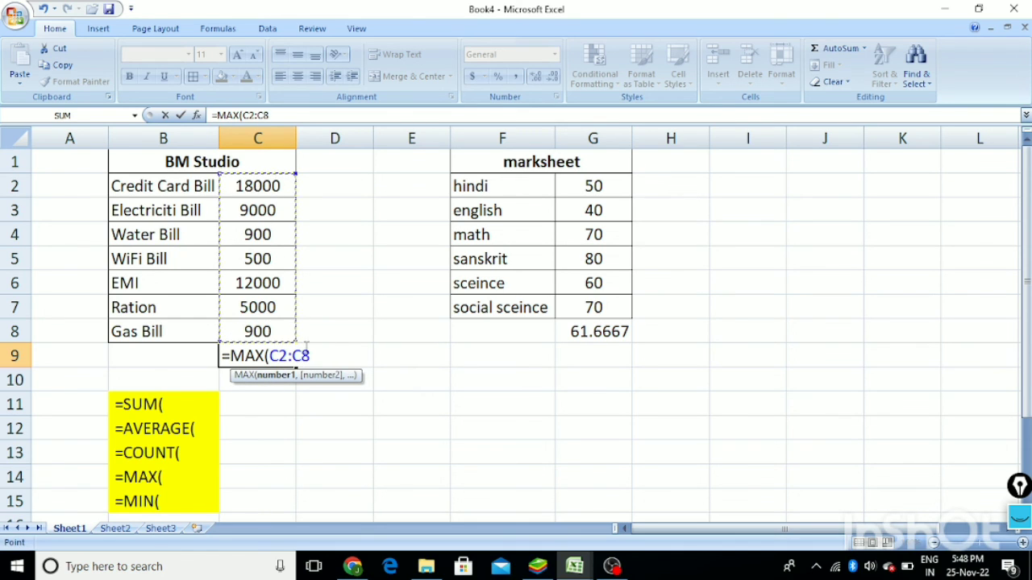
text())
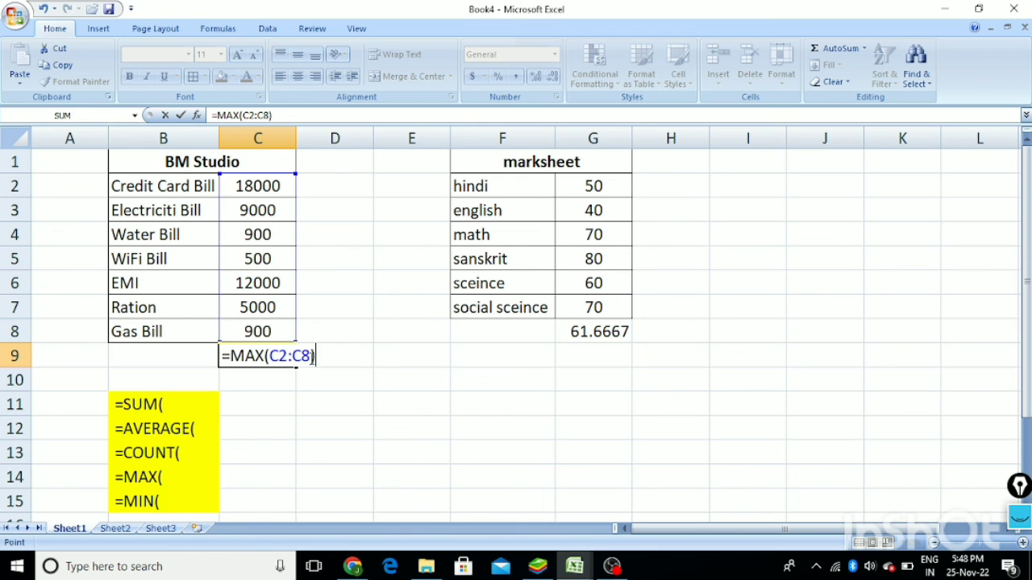
key(Return)
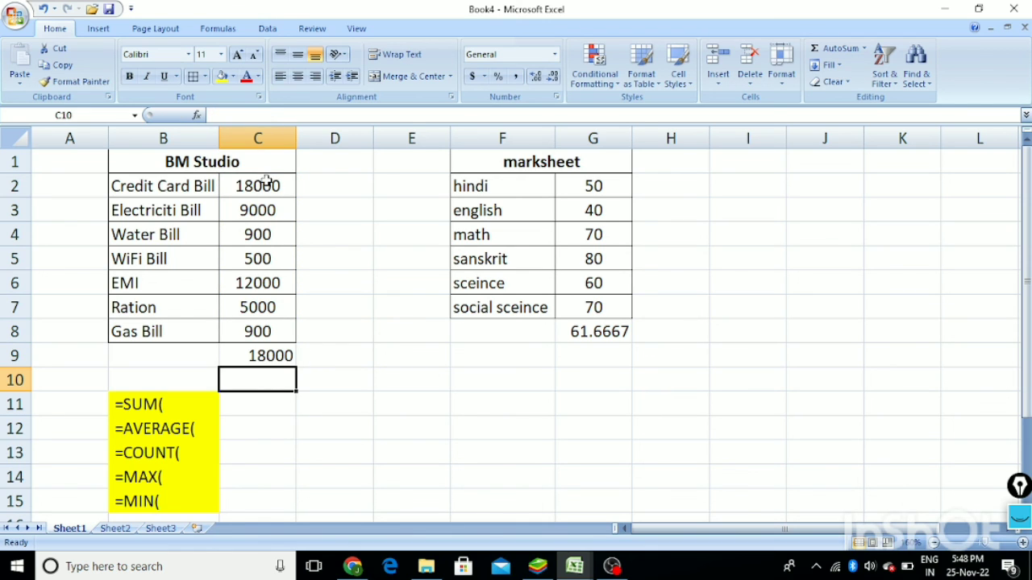
Replace the formula in C9 with =MIN(C2:C8), using the suggested MIN function name and selecting the bill amounts
click(265, 355)
key(BackSpace)
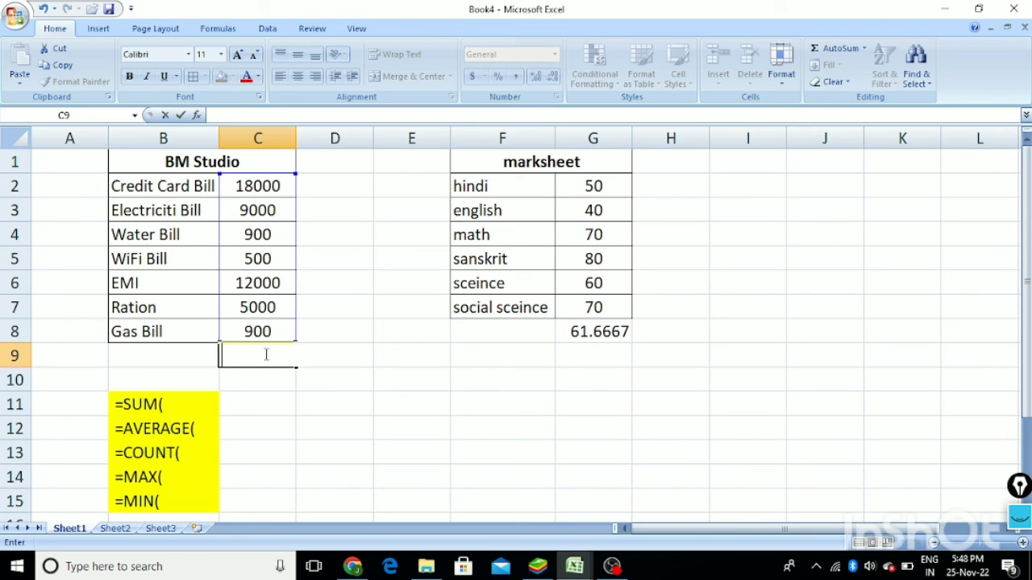
text(=)
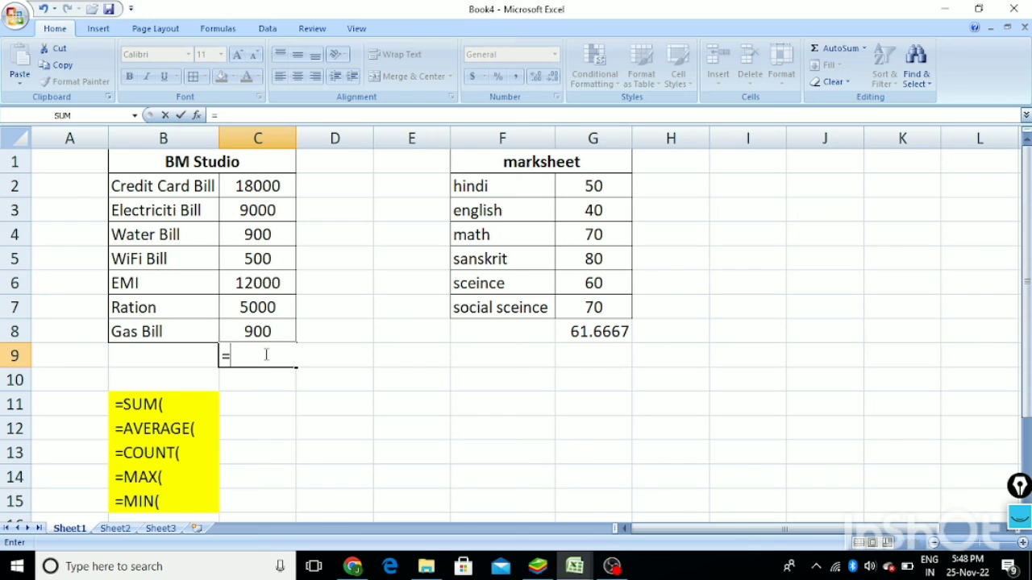
text(min)
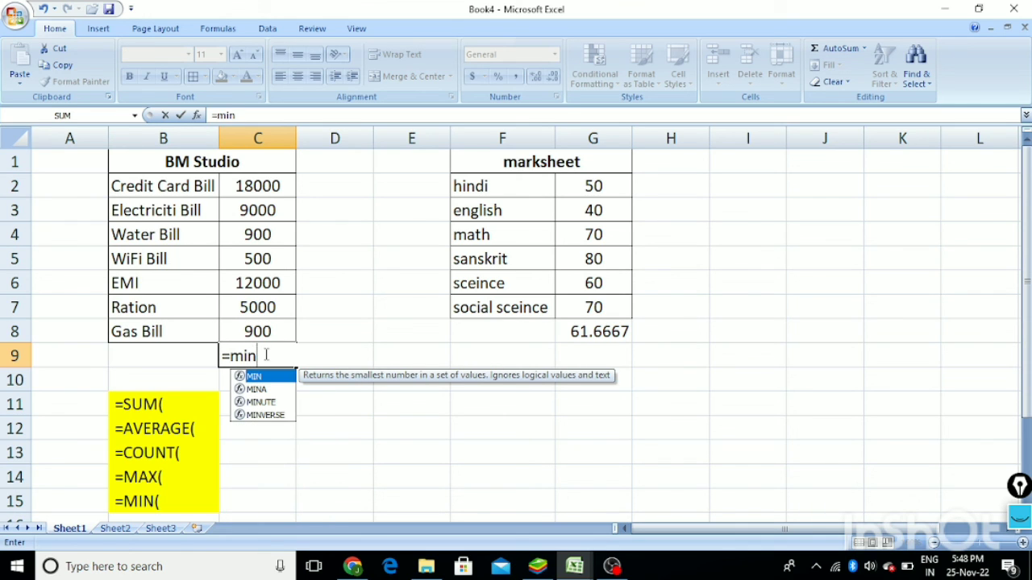
double_click(272, 378)
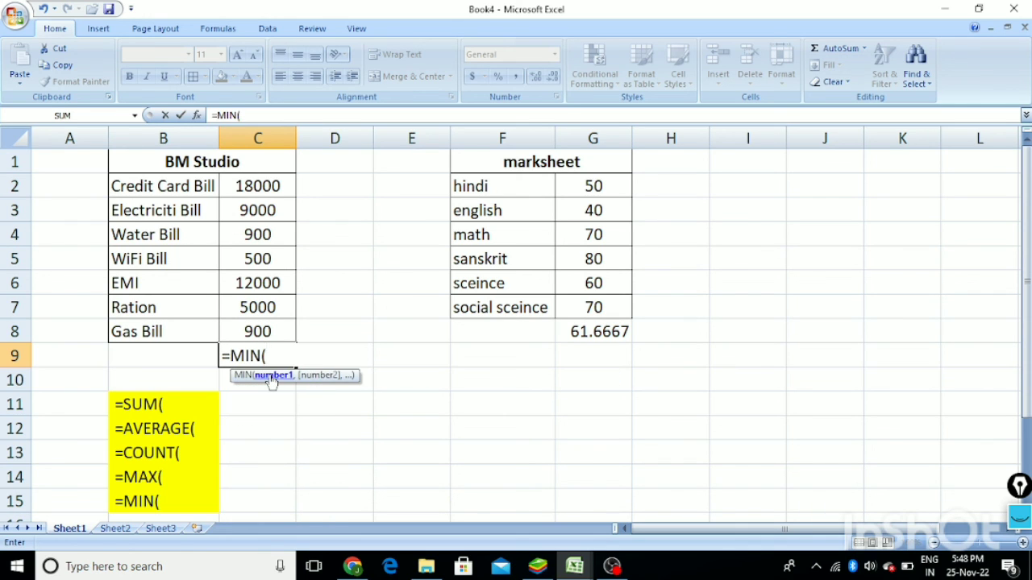
drag(250, 192, 267, 327)
text())
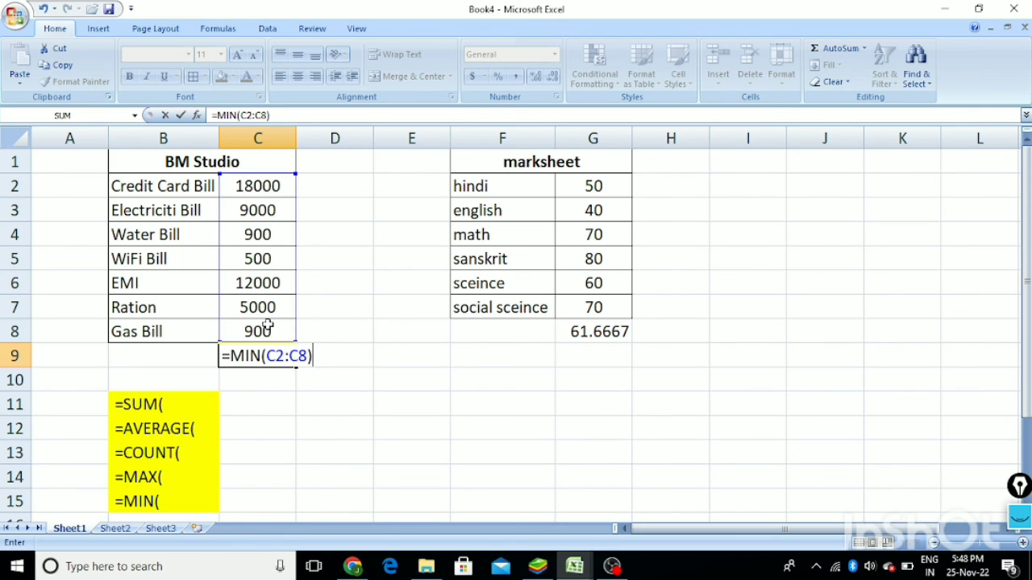
key(Return)
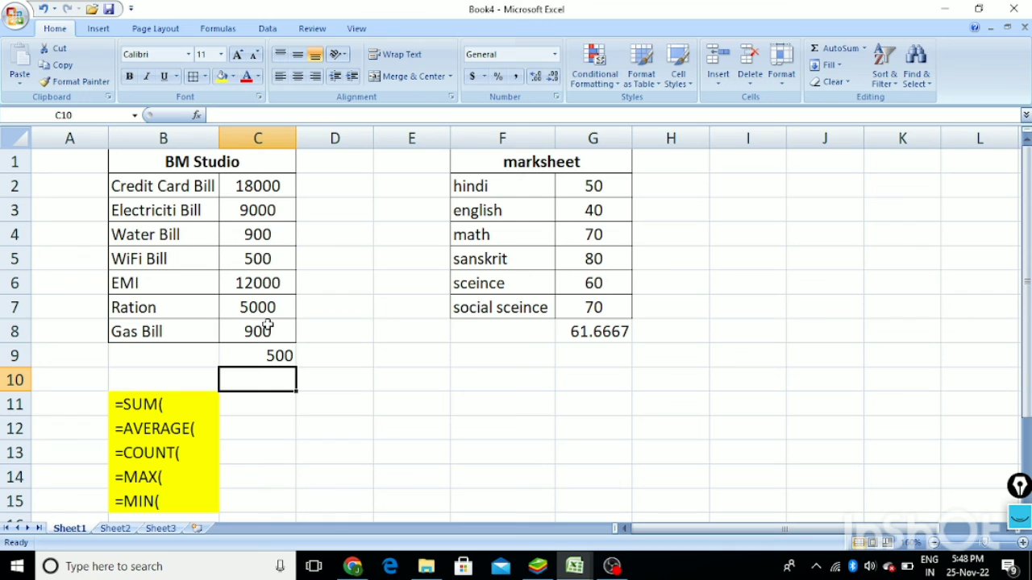